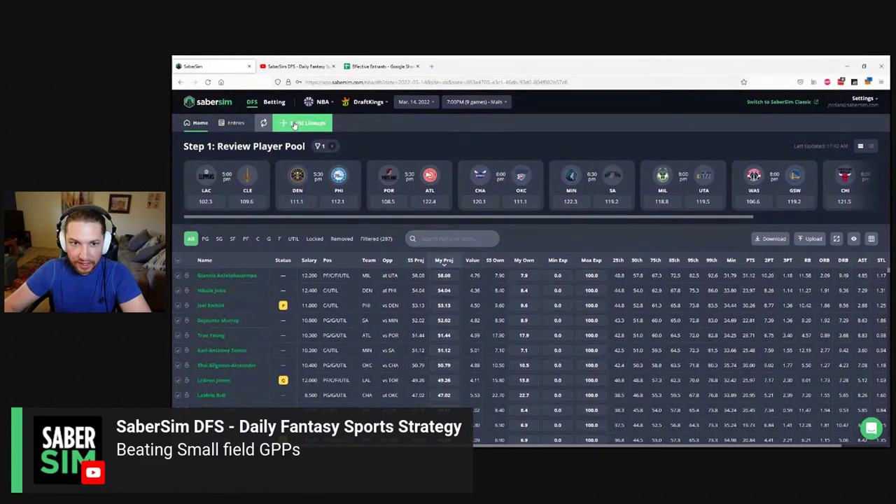
# Set up a new GPP lineup build in manual mode with a Single Entry limit and 101 - 1,000 entrants.
pyautogui.click(294, 124)
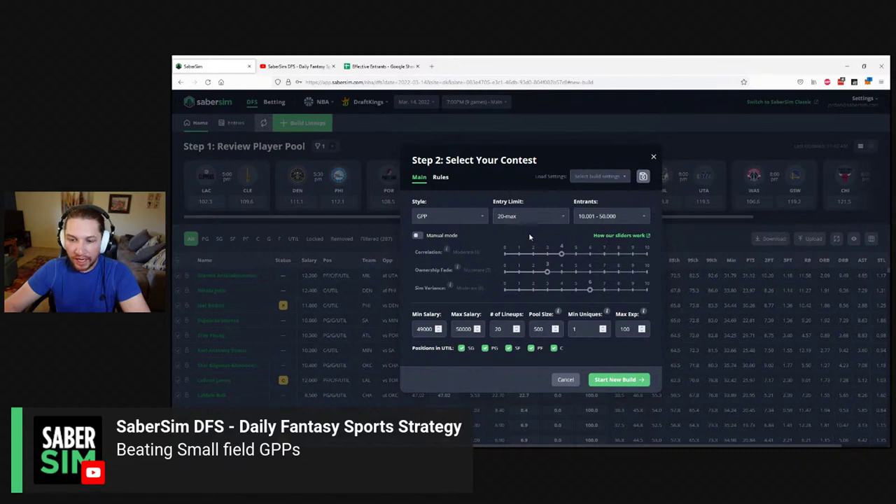
pyautogui.click(417, 236)
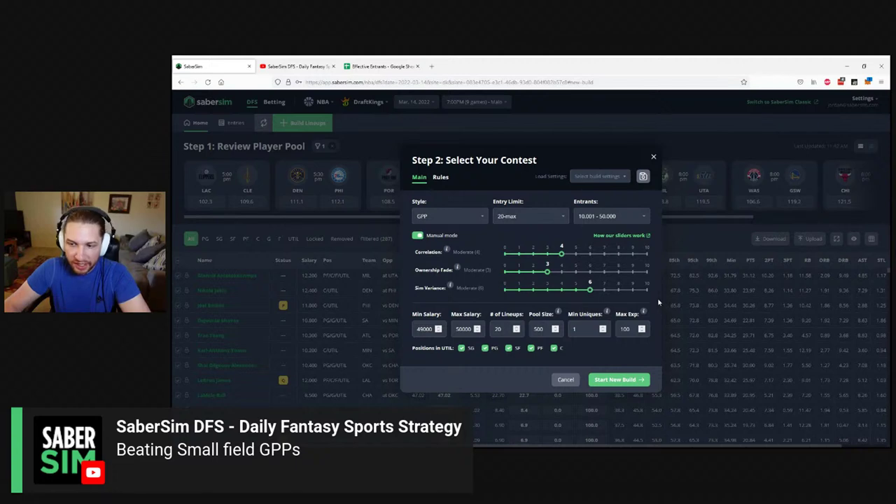
pyautogui.click(527, 215)
pyautogui.click(523, 236)
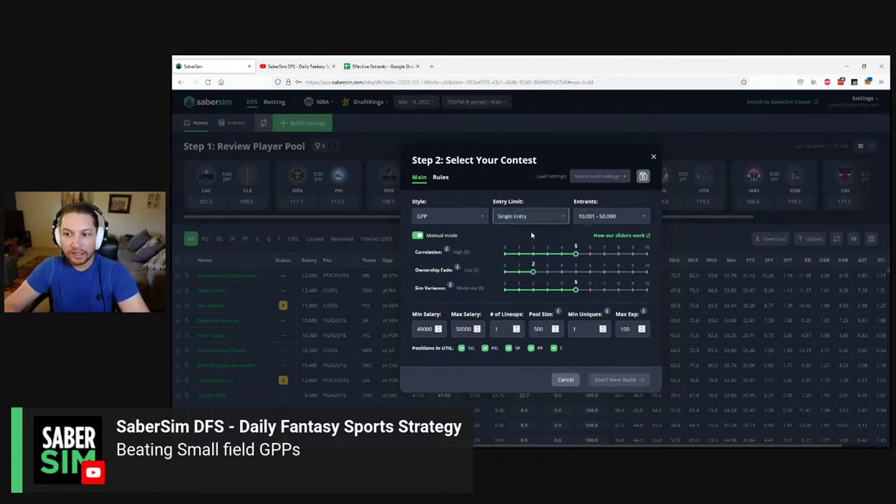
pyautogui.click(629, 219)
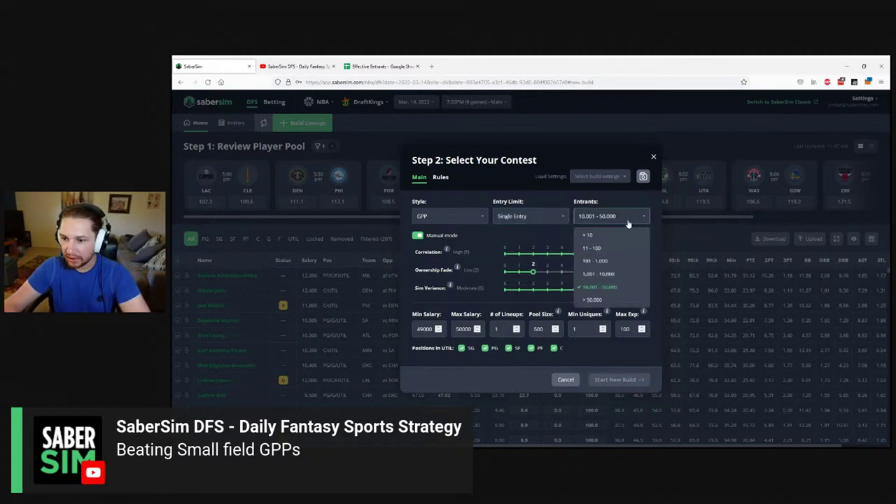
pyautogui.click(616, 262)
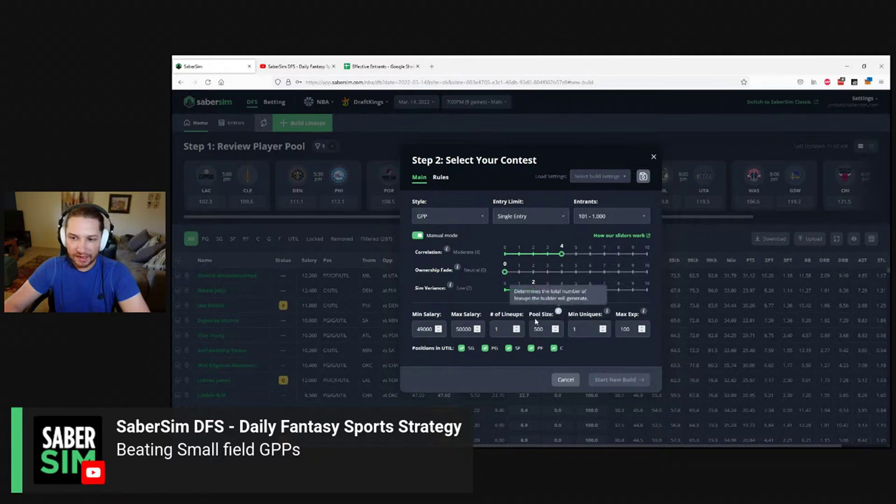
# Set the number of lineups to 10 and start the new build.
pyautogui.click(502, 329)
pyautogui.write('0')
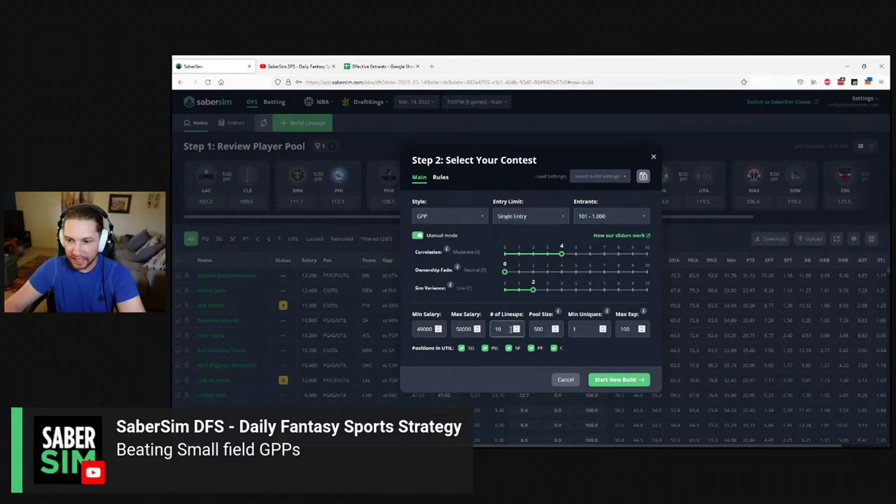
pyautogui.click(615, 383)
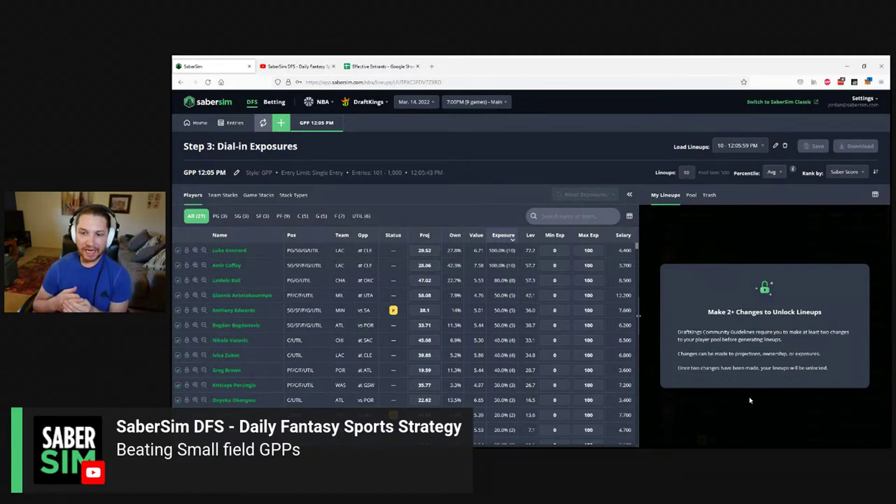
# Review the correlation, ownership fade and sim variance settings in a new build, and close them without building.
pyautogui.click(281, 124)
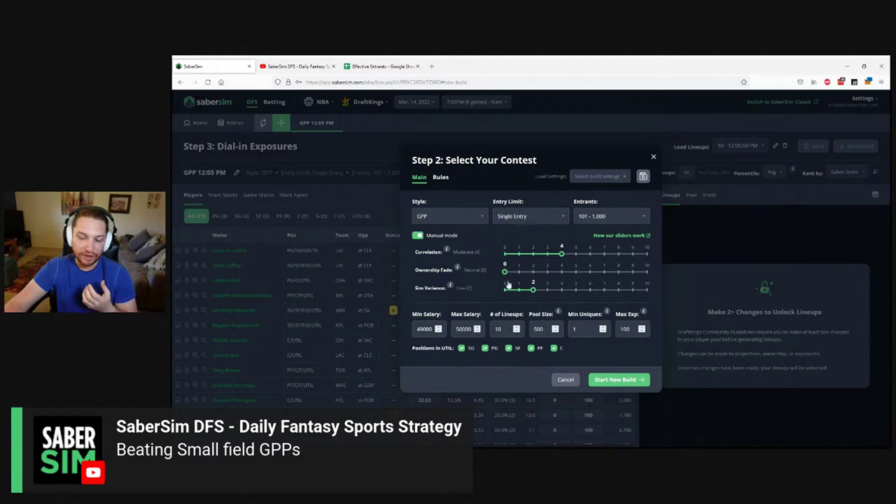
pyautogui.moveTo(416, 291); pyautogui.dragTo(435, 295)
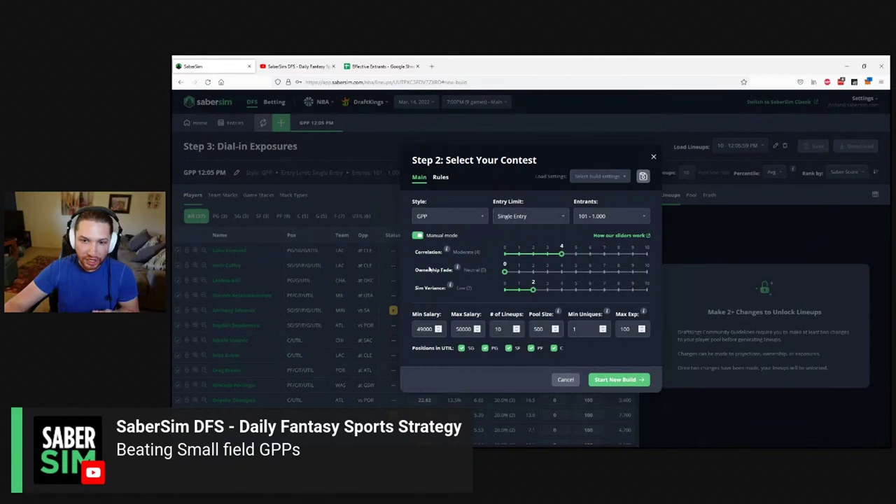
pyautogui.press('Escape')
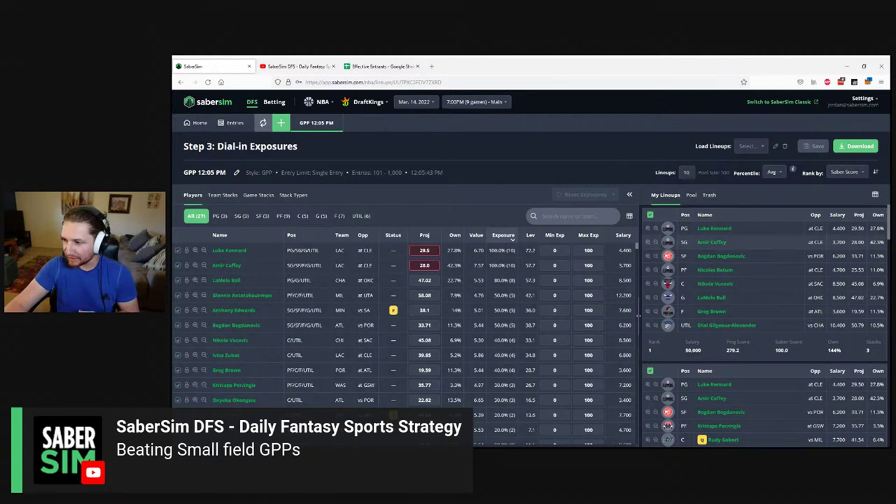
# Sort the players by ownership and examine the ownership, value, exposure and salary of the most popular ones.
pyautogui.doubleClick(879, 283)
pyautogui.click(884, 286)
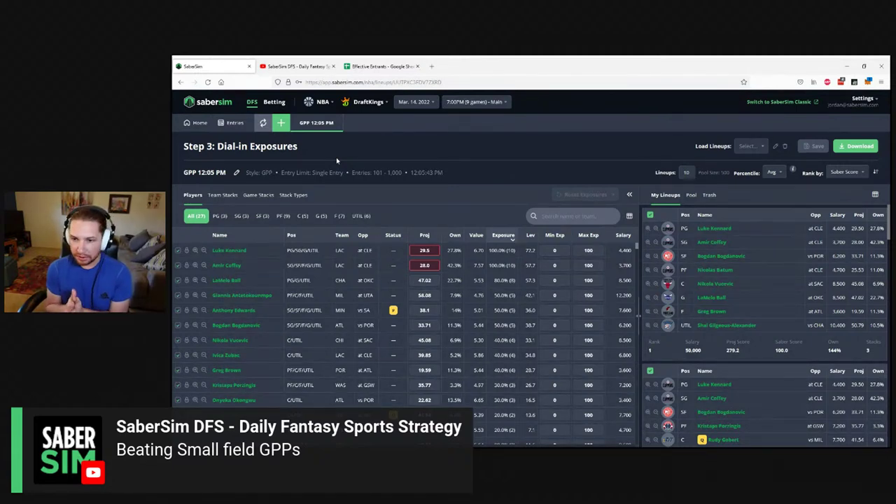
pyautogui.click(455, 235)
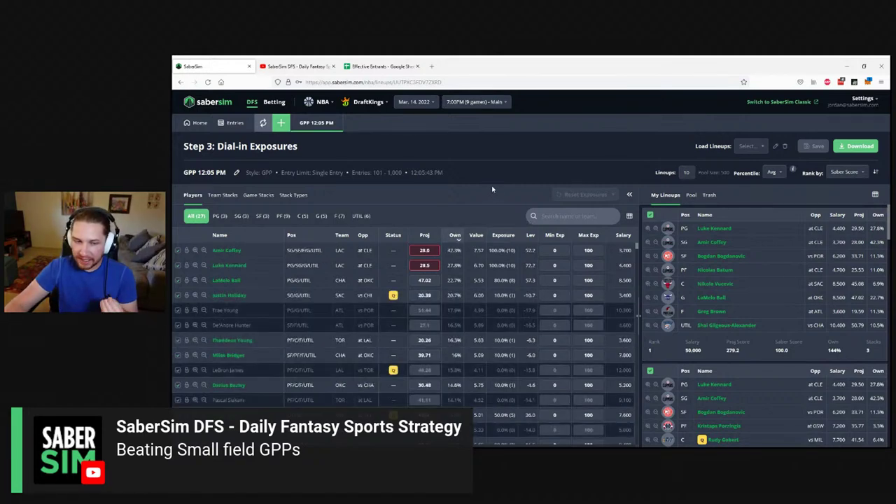
pyautogui.click(452, 251)
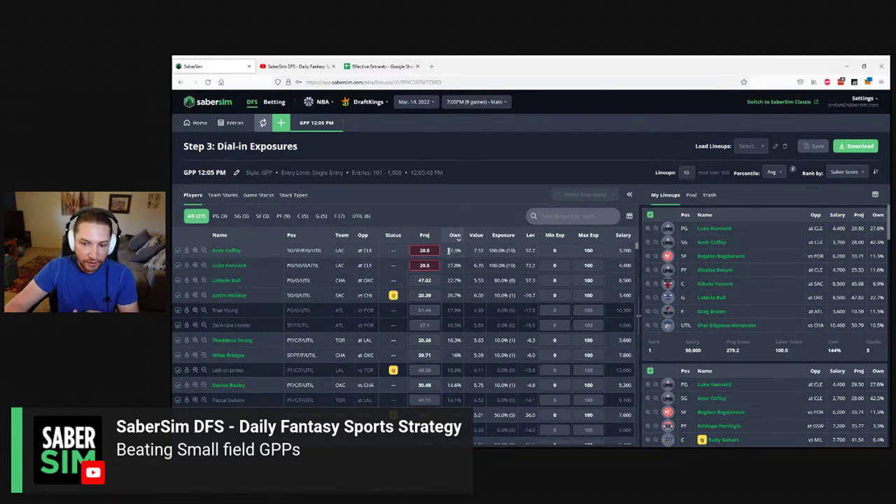
pyautogui.click(475, 251)
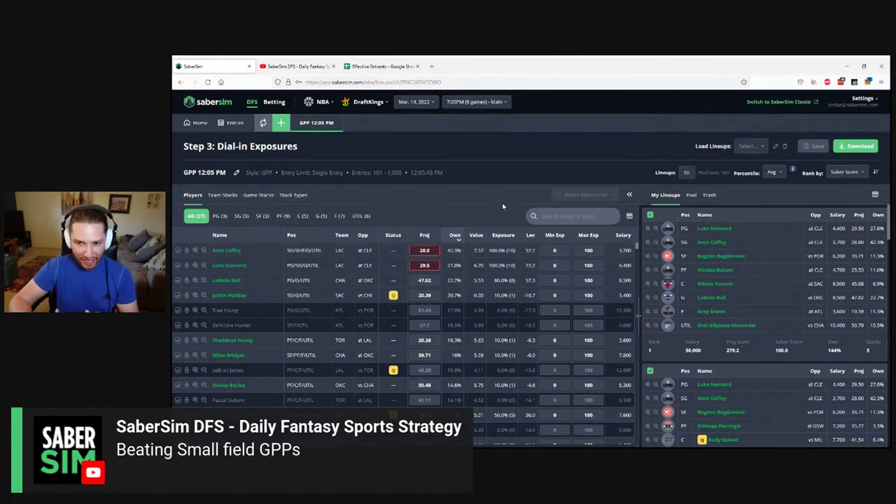
pyautogui.moveTo(490, 250); pyautogui.dragTo(515, 250)
pyautogui.click(497, 256)
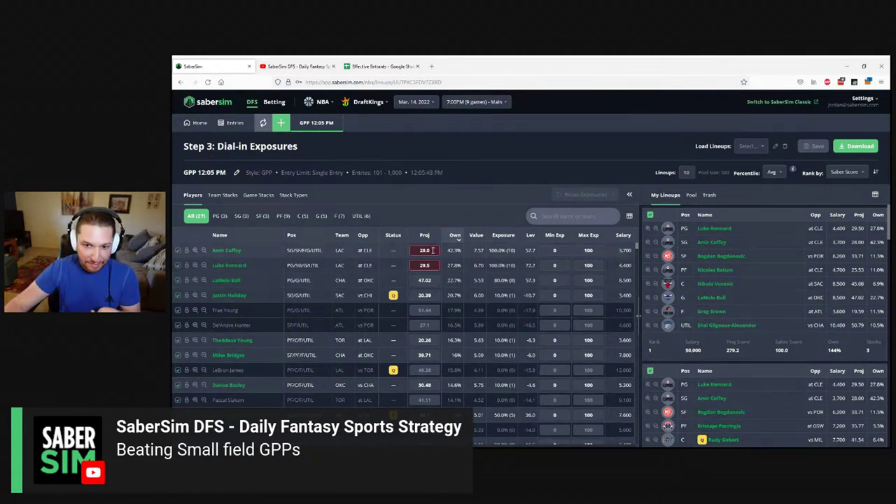
pyautogui.tripleClick(630, 280)
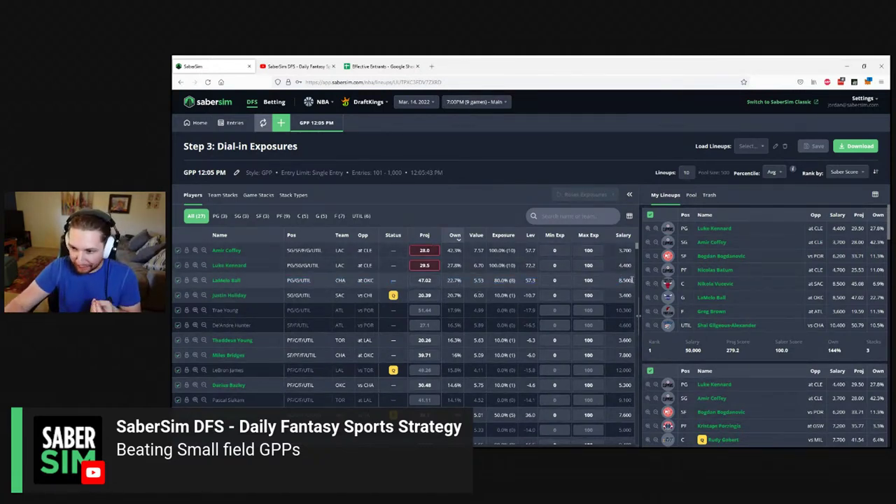
pyautogui.click(632, 279)
# Compare the players by projection, re-sort them by ownership, and exclude LaMelo Ball from the lineups.
pyautogui.click(425, 236)
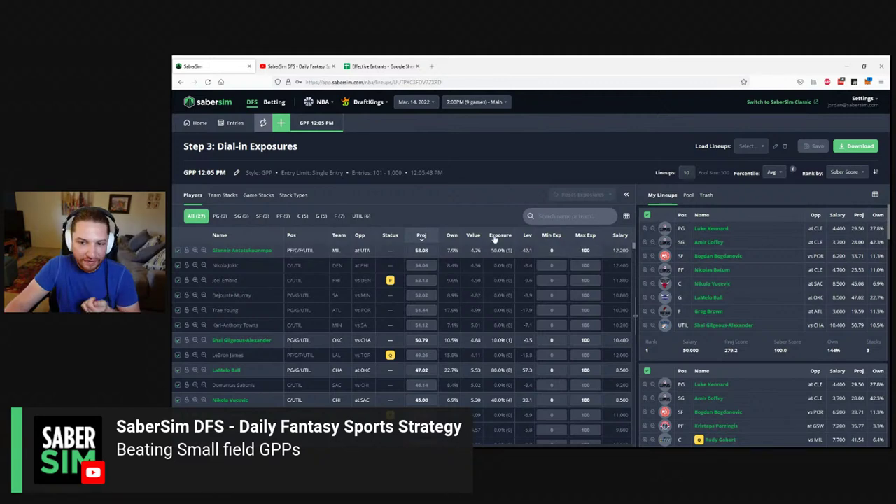
pyautogui.click(452, 236)
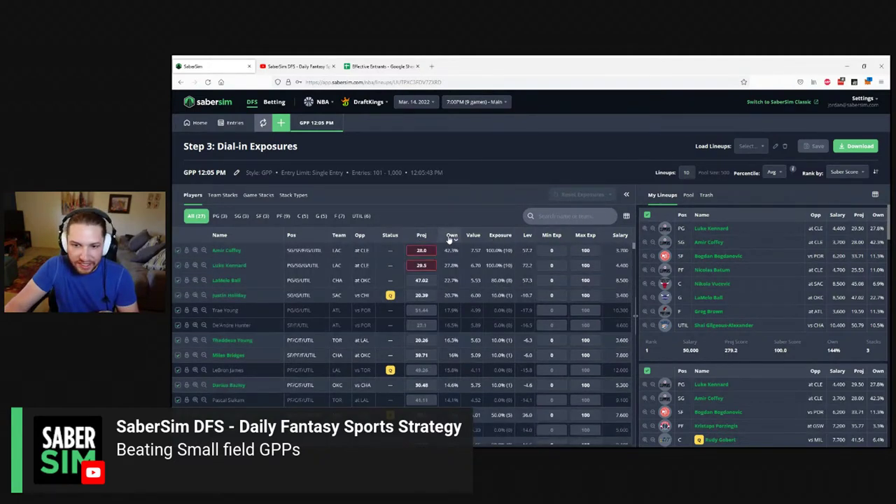
pyautogui.click(178, 280)
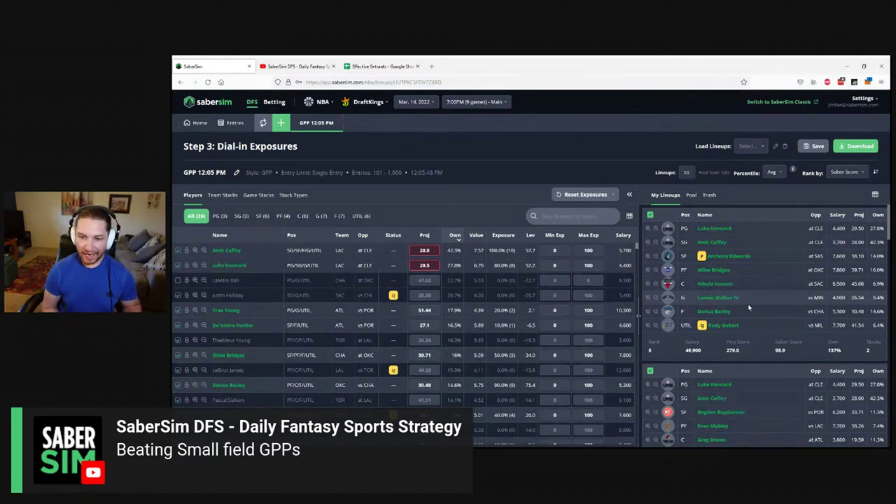
# Limit Amir Coffey's maximum exposure to 50.
pyautogui.moveTo(442, 278); pyautogui.dragTo(460, 282)
pyautogui.click(460, 282)
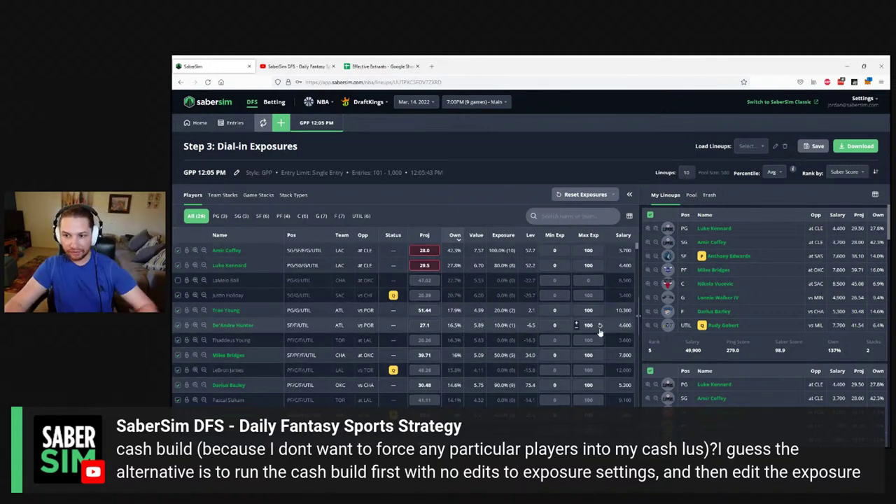
pyautogui.write('50')
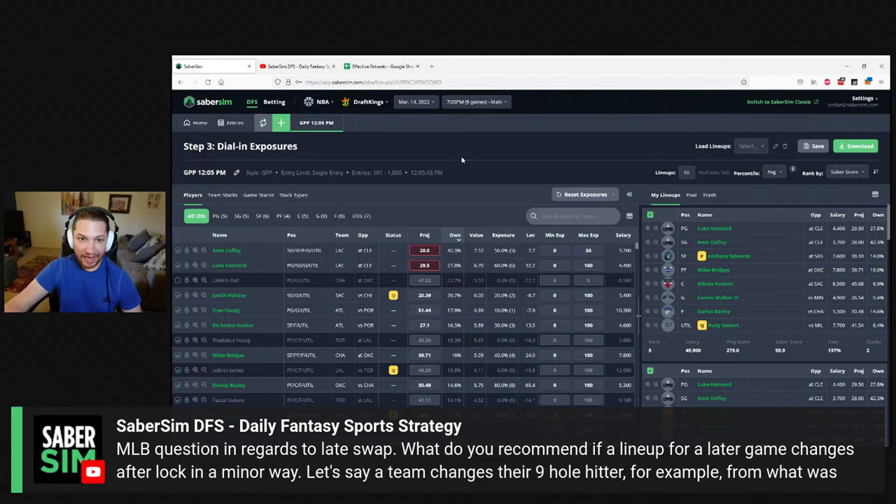
# Leave the lineup build and open the contest entries page for the NBA main slate.
pyautogui.click(307, 132)
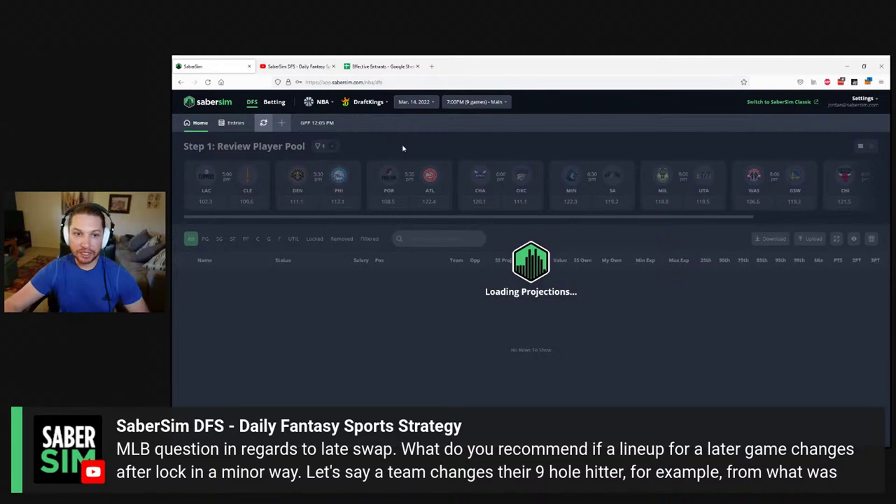
pyautogui.click(235, 123)
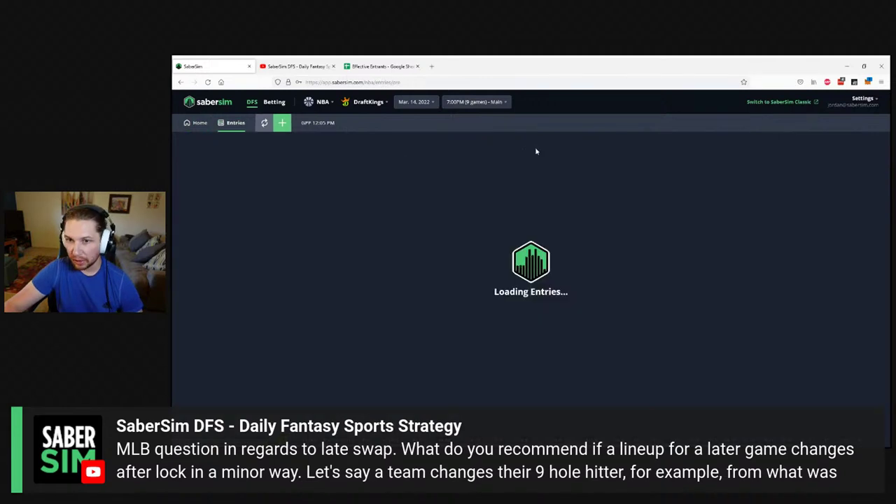
pyautogui.click(536, 174)
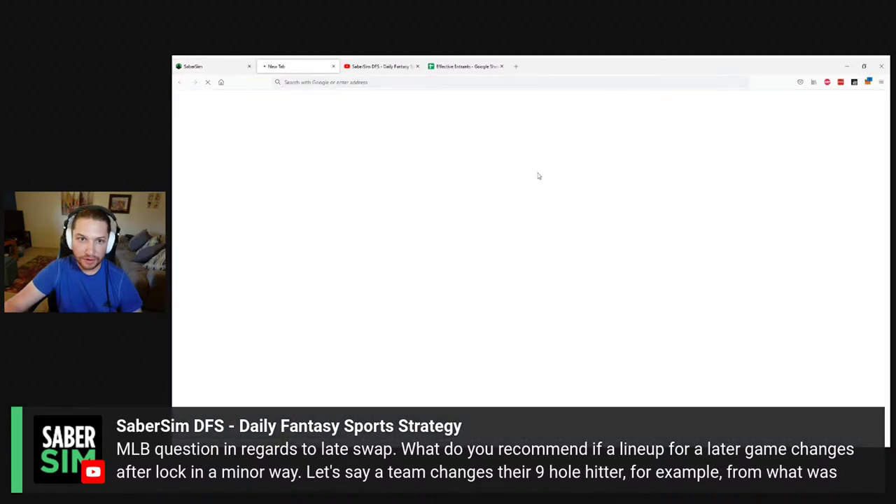
pyautogui.moveTo(677, 100); pyautogui.dragTo(531, 241)
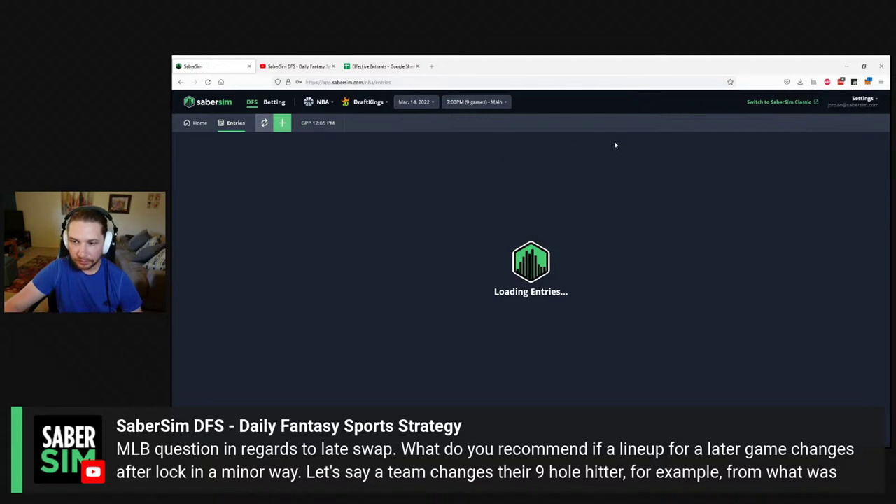
# Examine the Quick Swap options, choosing a specific player to replace, and close the dialog without applying.
pyautogui.click(852, 148)
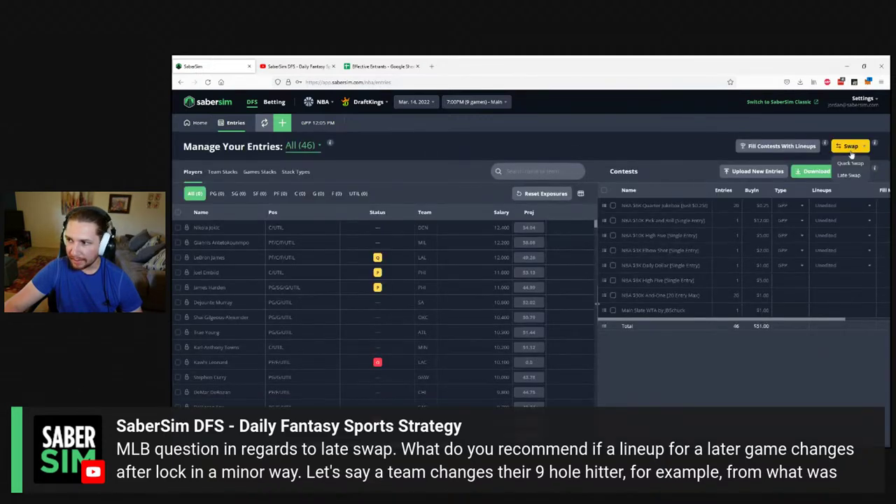
pyautogui.click(850, 166)
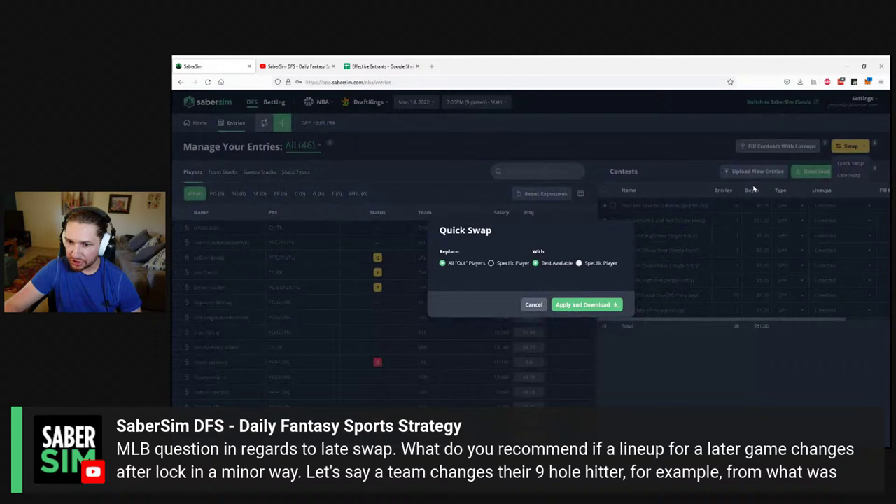
pyautogui.click(493, 264)
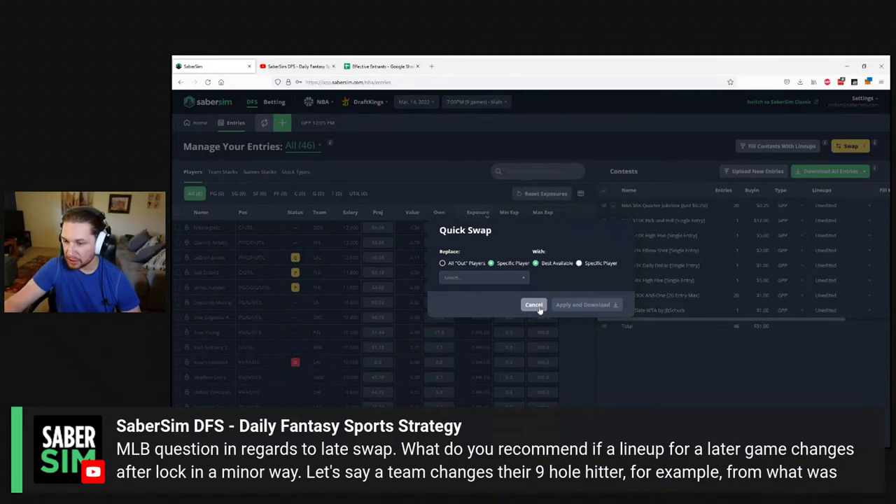
pyautogui.click(695, 394)
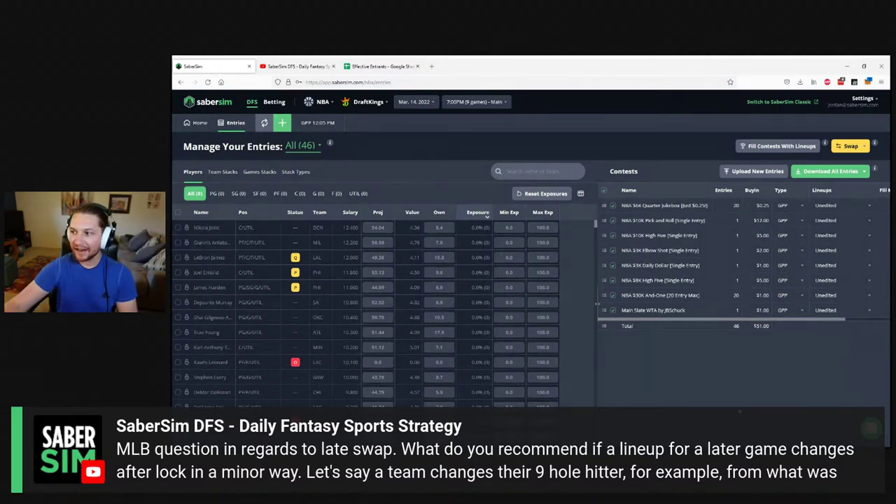
# Examine the Late Swap settings, toggling the option to swap only lineups containing Out players, and close without swapping.
pyautogui.click(851, 145)
pyautogui.click(853, 175)
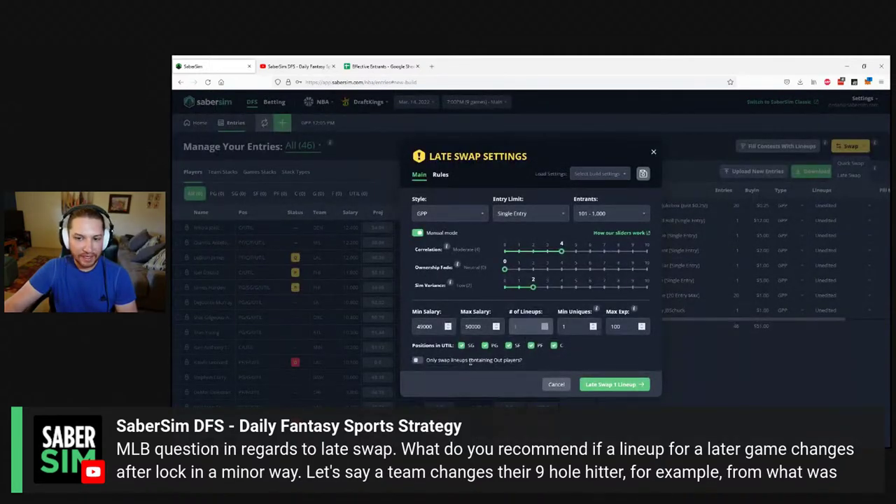
pyautogui.click(419, 361)
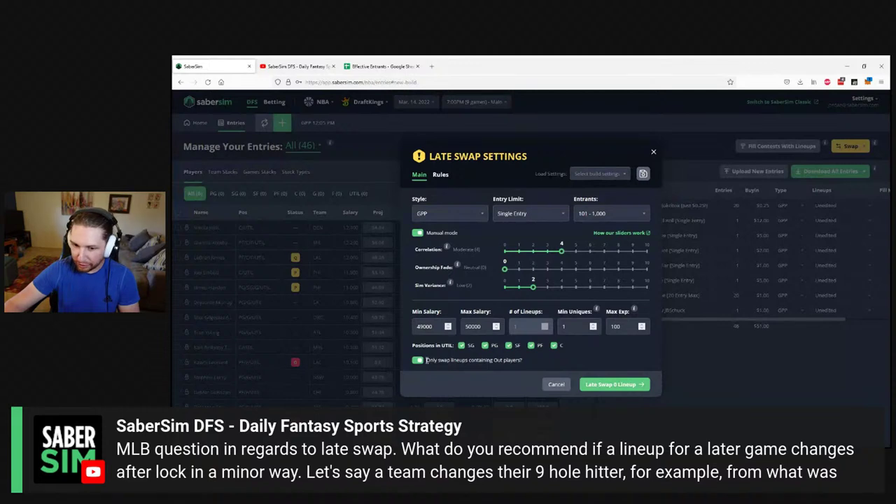
pyautogui.click(419, 361)
pyautogui.click(418, 360)
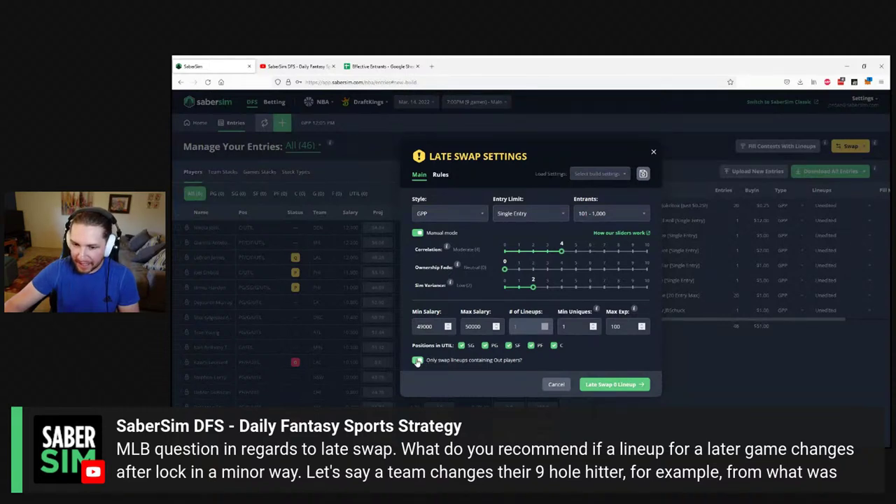
pyautogui.click(417, 360)
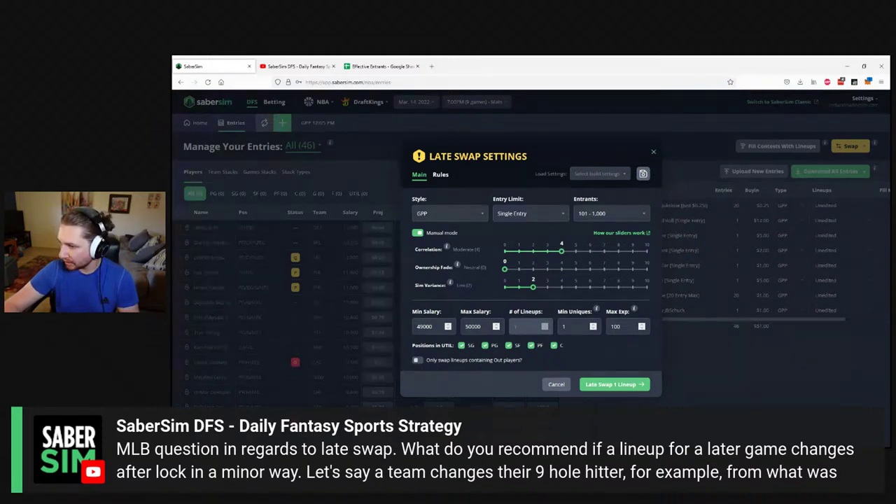
pyautogui.click(653, 152)
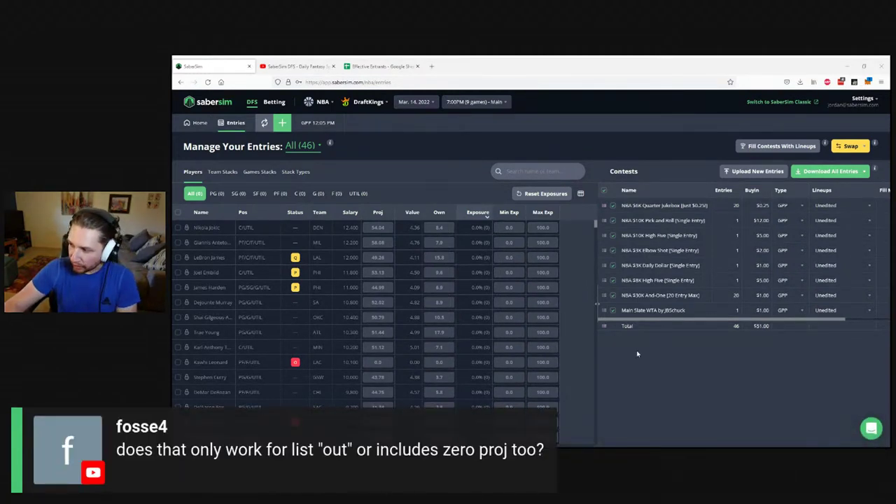
# Compare the Late Swap settings with the Quick Swap options for replacing Out players, closing each dialog without applying.
pyautogui.click(854, 143)
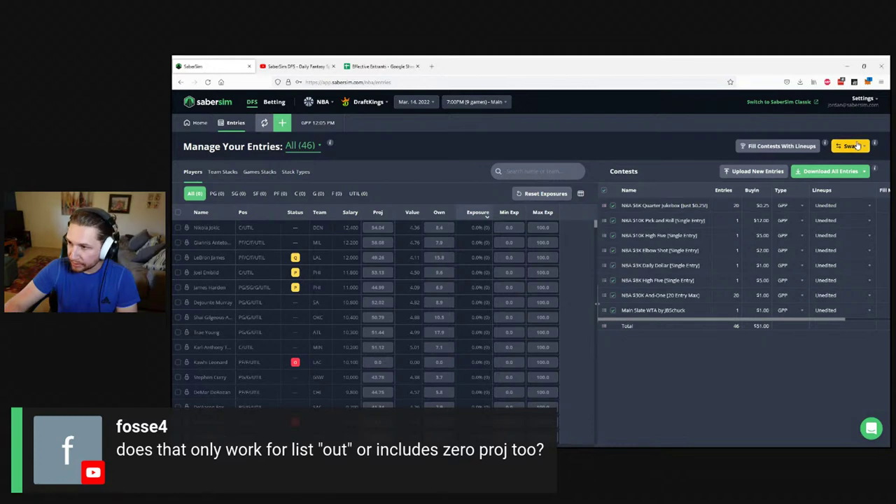
pyautogui.click(856, 175)
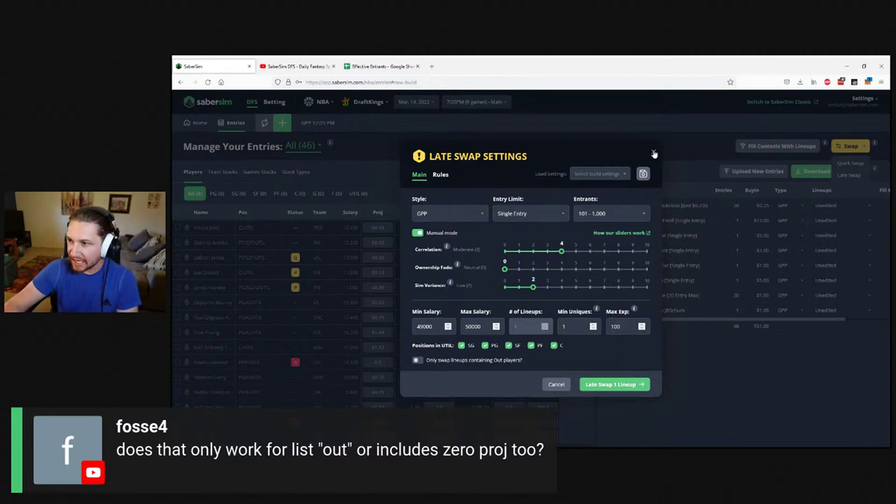
pyautogui.click(850, 160)
pyautogui.click(850, 146)
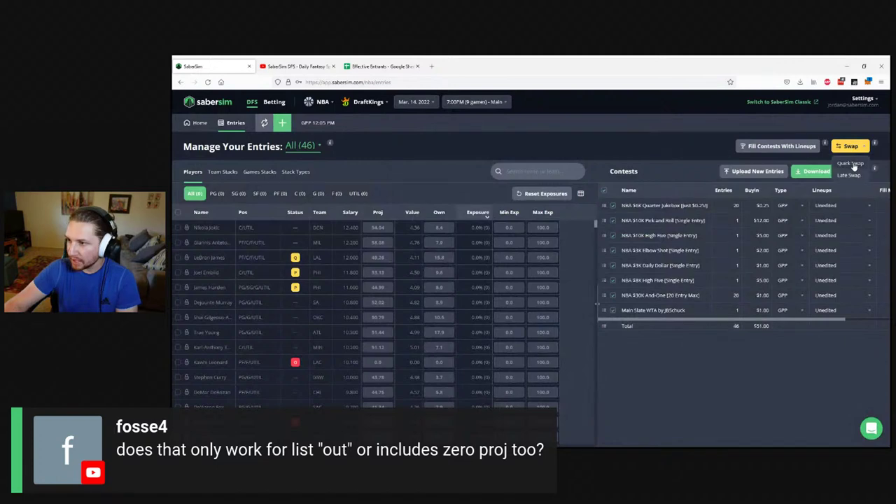
pyautogui.click(852, 164)
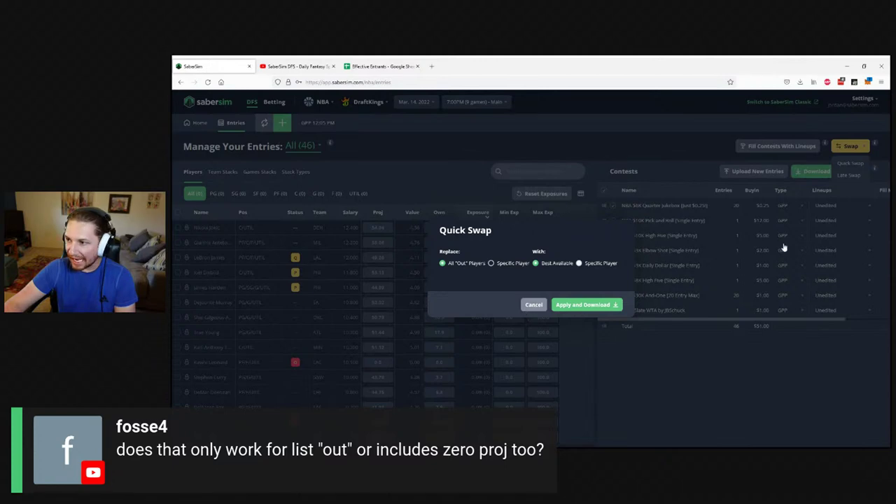
pyautogui.click(789, 126)
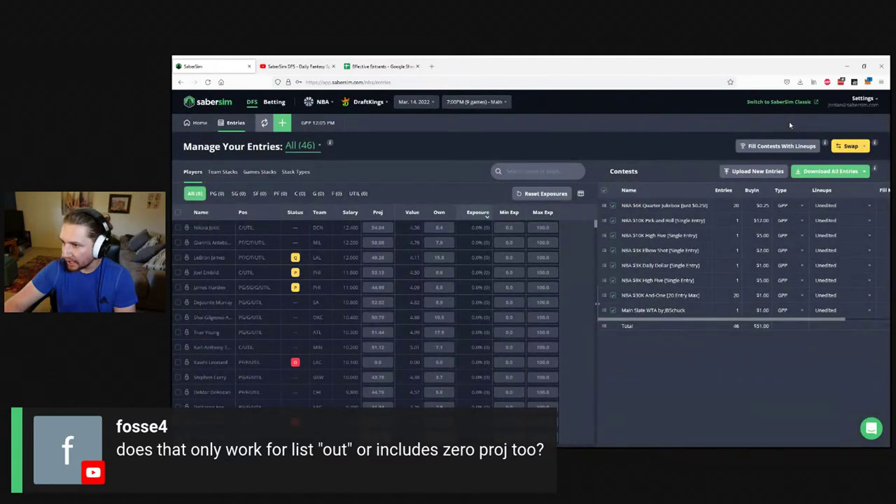
pyautogui.click(862, 145)
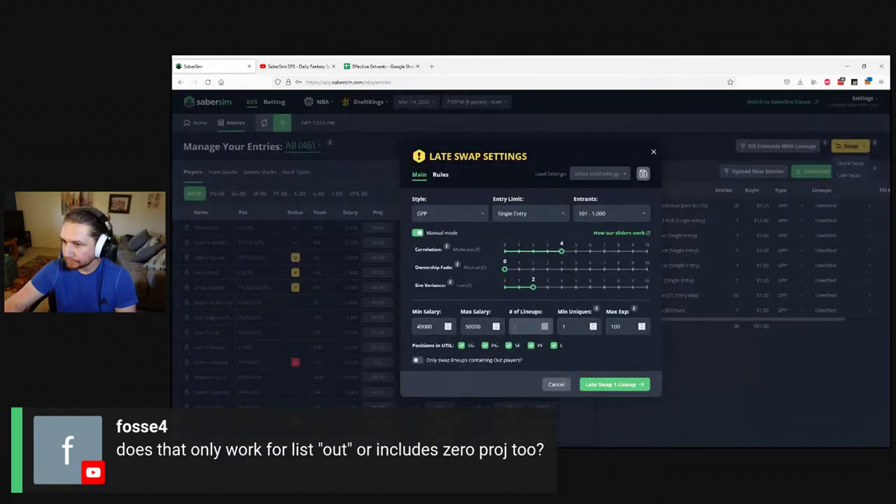
pyautogui.press('Escape')
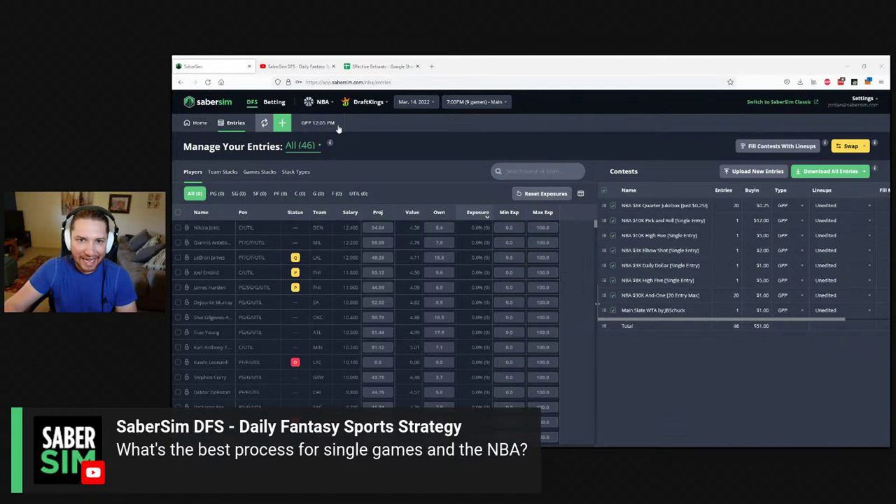
# Open the main slate's player pool, view the NBA DFS course videos on the SaberSim YouTube channel, and return to SaberSim.
pyautogui.click(200, 123)
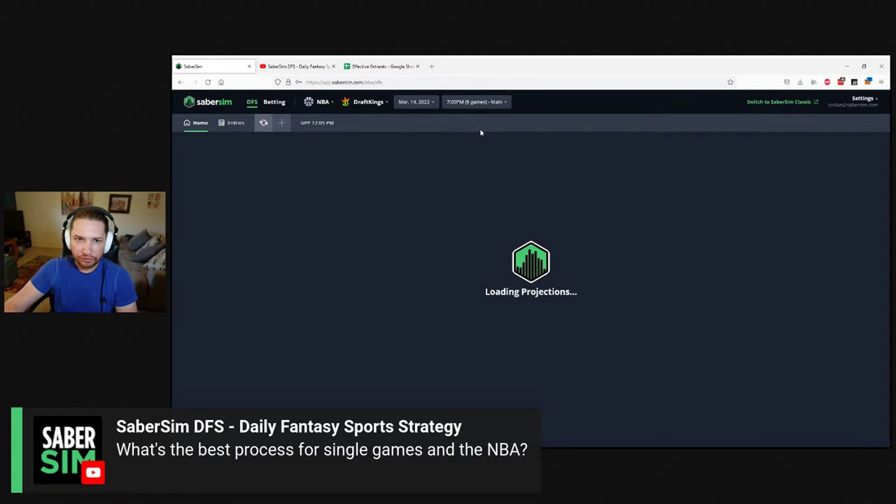
pyautogui.click(290, 66)
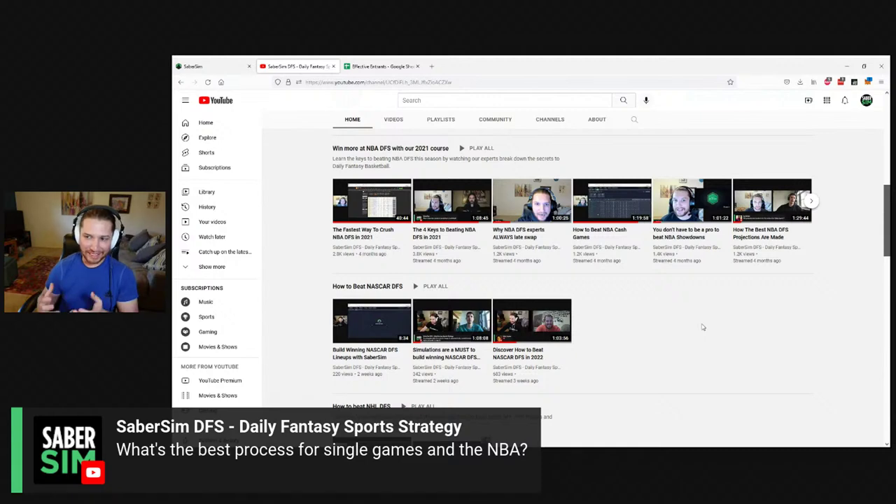
pyautogui.click(210, 66)
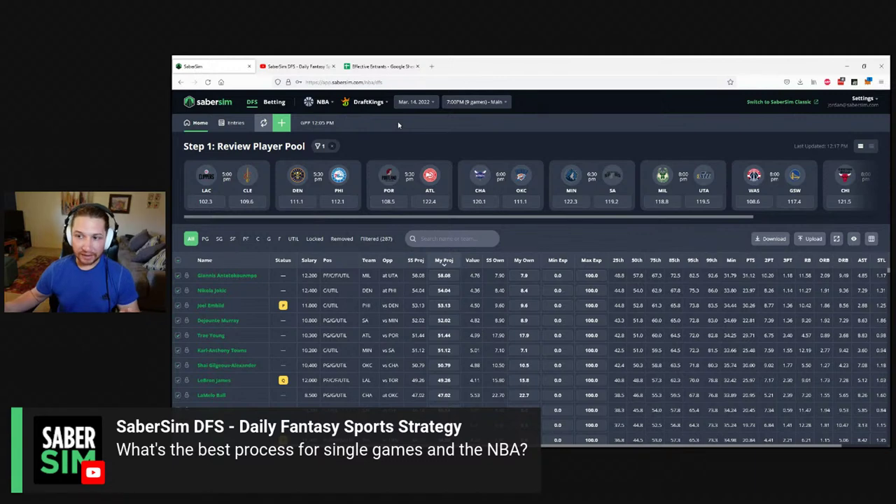
# Review the available NBA slates and switch to the 10:30PM TOR vs LAL single-game slate.
pyautogui.click(480, 103)
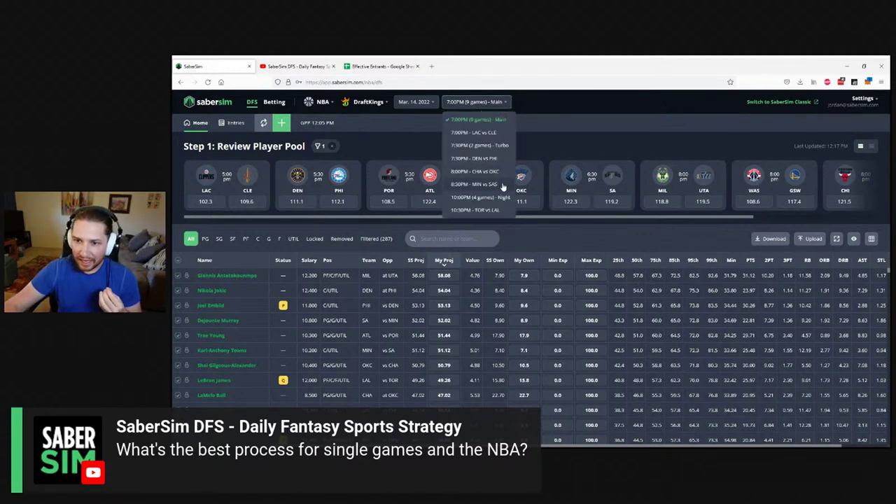
pyautogui.click(674, 135)
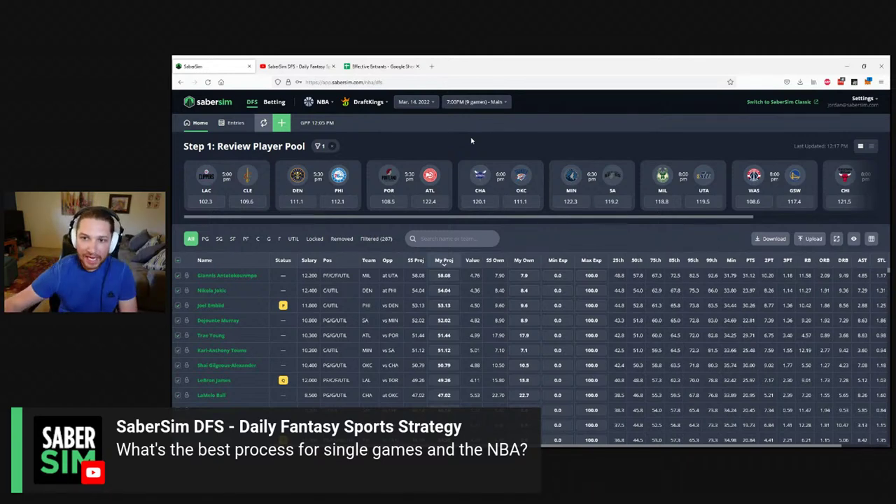
pyautogui.click(507, 101)
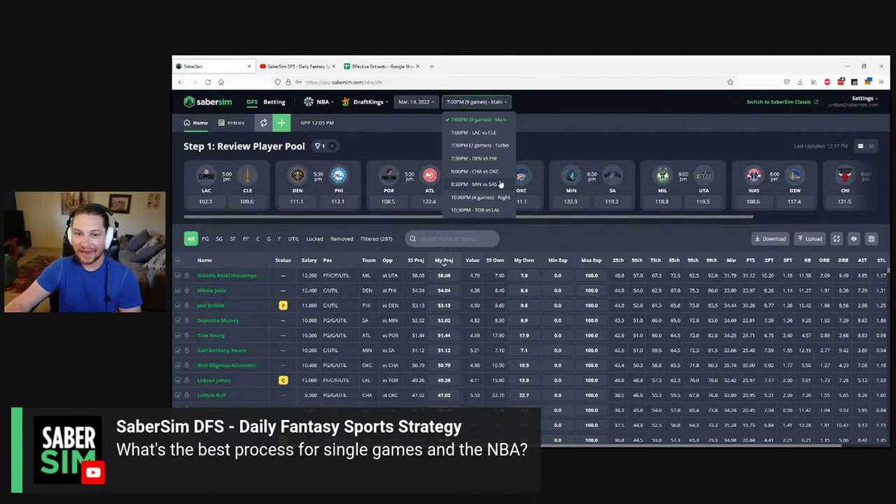
pyautogui.click(537, 146)
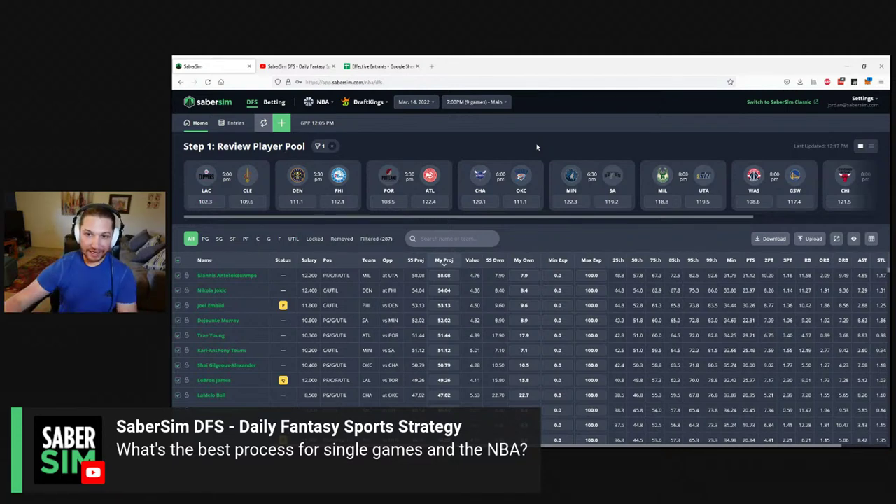
pyautogui.click(482, 103)
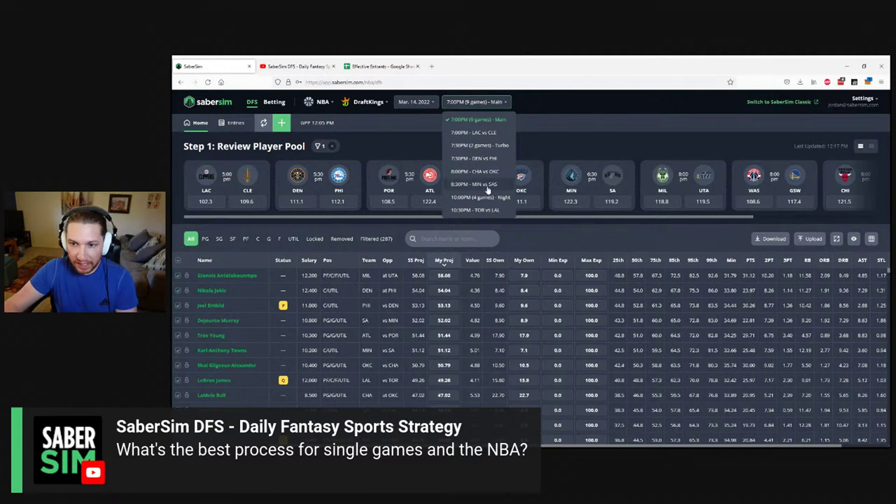
pyautogui.click(492, 211)
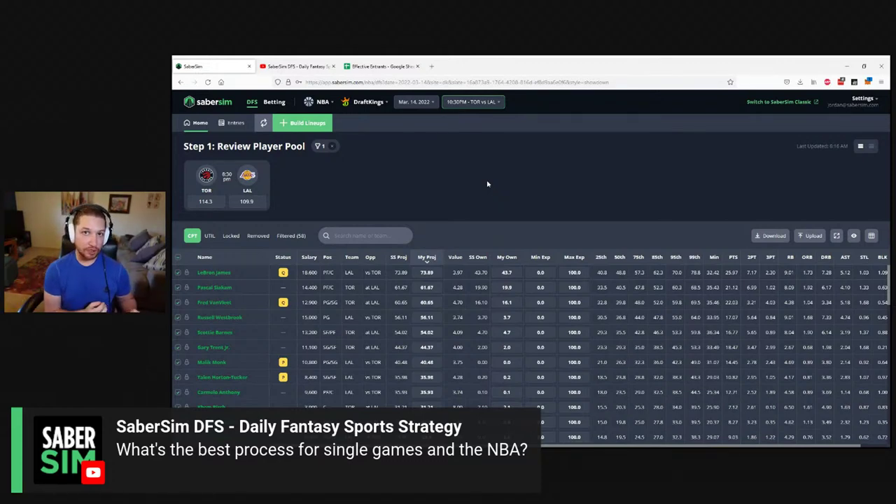
# Set up a 20-max GPP build for 10,001 - 50,000 entrants in manual mode, with Ownership Fade 2 and Sim Variance 10.
pyautogui.click(308, 122)
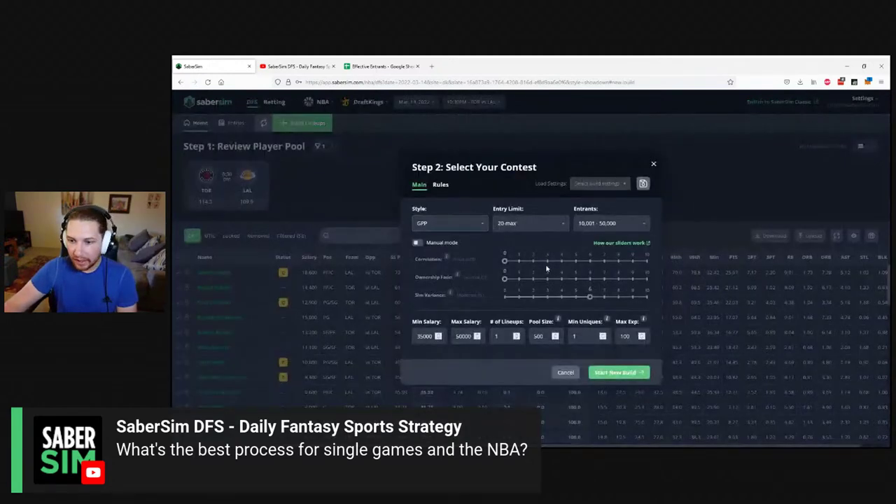
pyautogui.click(535, 222)
pyautogui.click(512, 281)
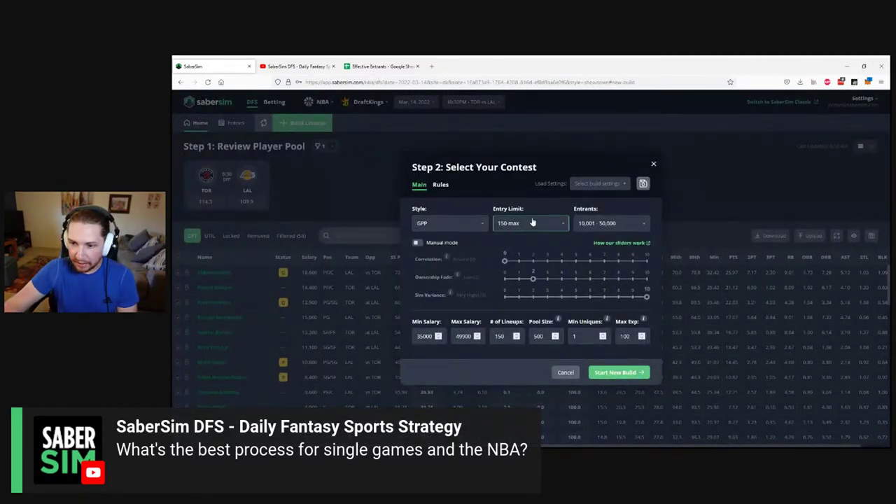
pyautogui.click(530, 224)
pyautogui.click(511, 268)
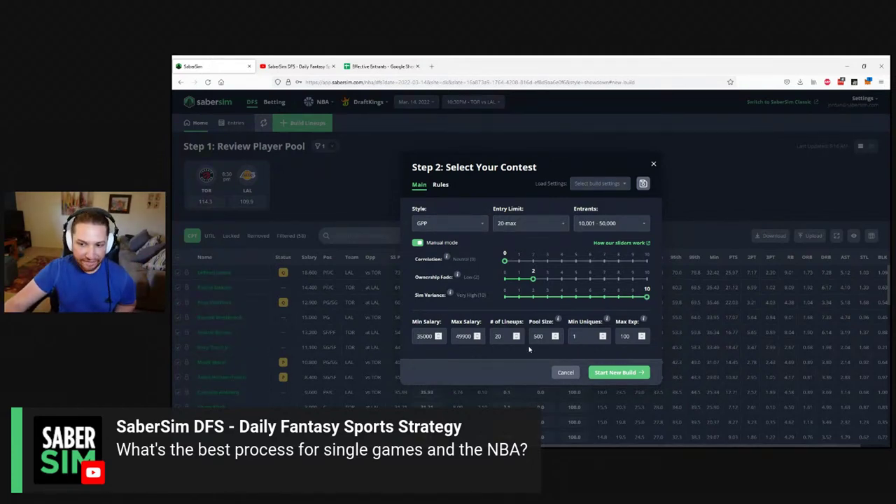
# Try a pool size of 1500 for the build and restore it to 500.
pyautogui.click(535, 336)
pyautogui.write('1')
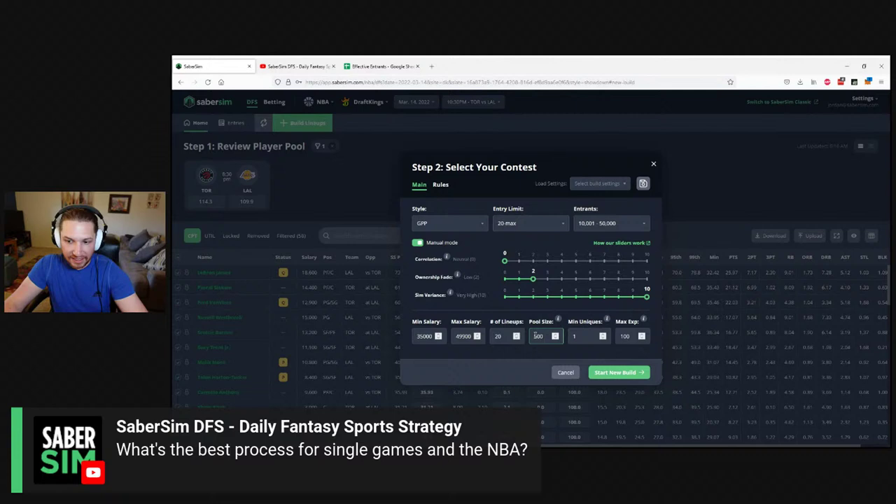
pyautogui.click(529, 365)
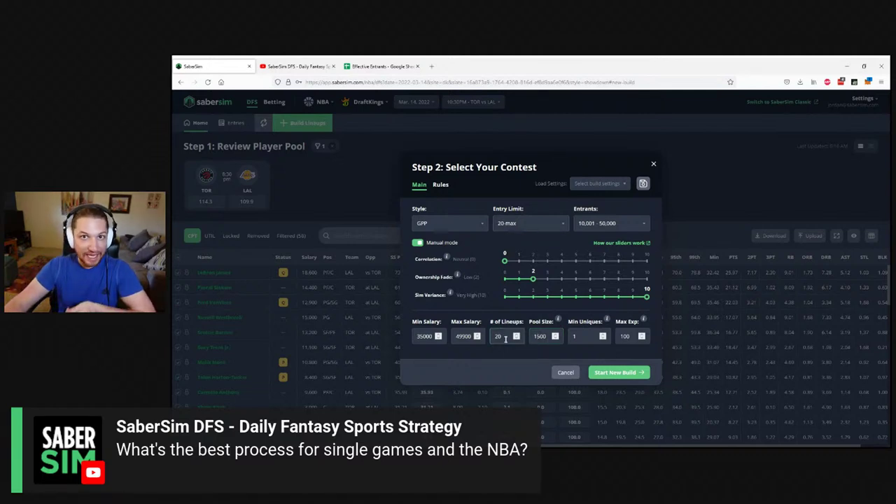
pyautogui.click(537, 336)
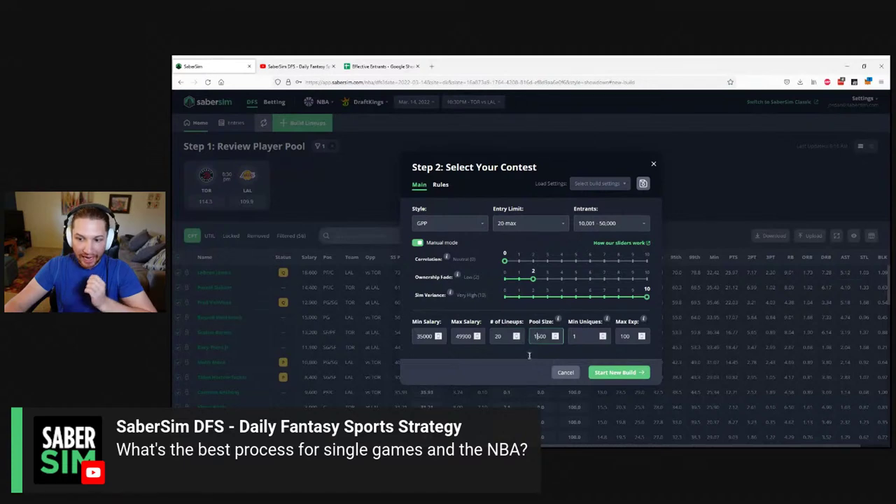
pyautogui.press('BackSpace')
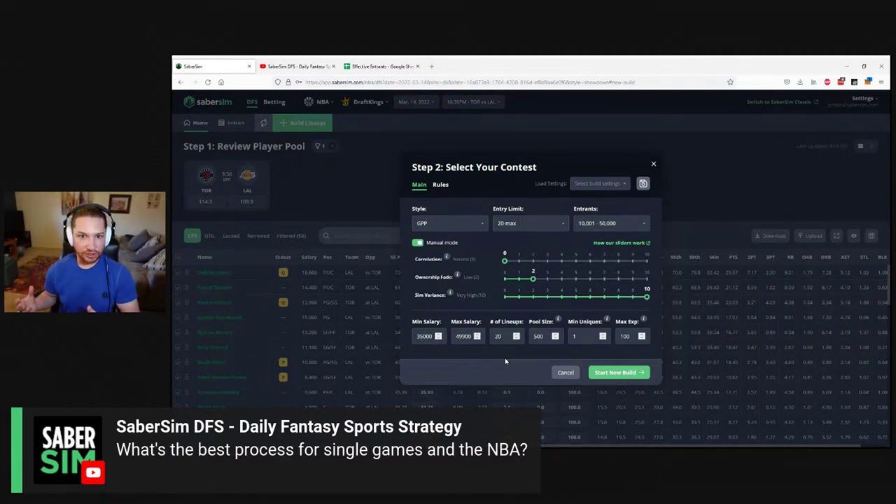
# Browse the video playlists on the SaberSim YouTube channel and return to the contest build settings.
pyautogui.click(294, 65)
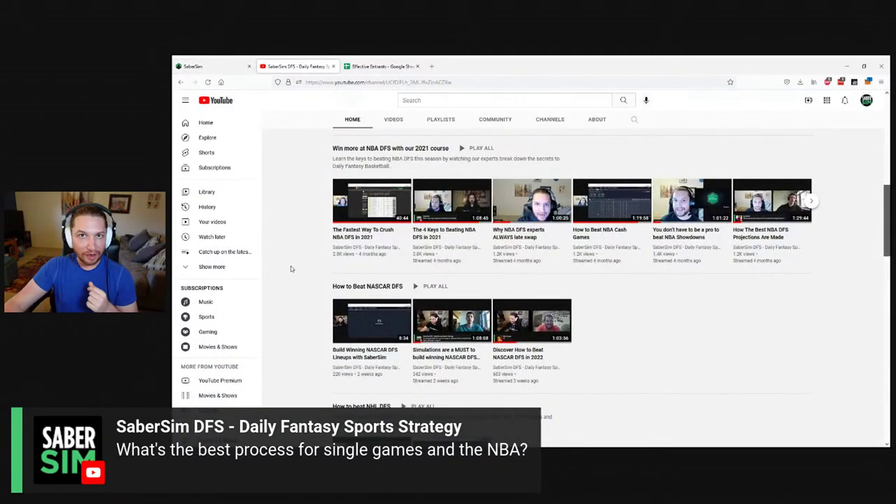
pyautogui.scroll(-10, 287, 268)
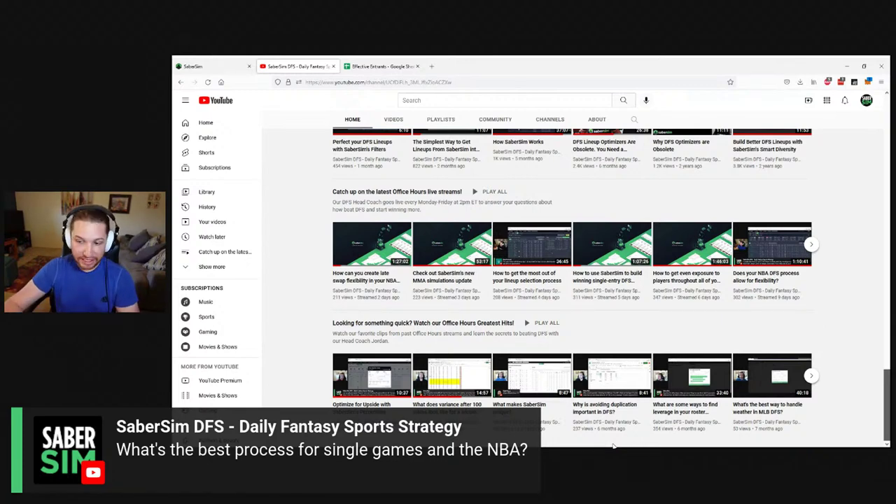
pyautogui.click(213, 66)
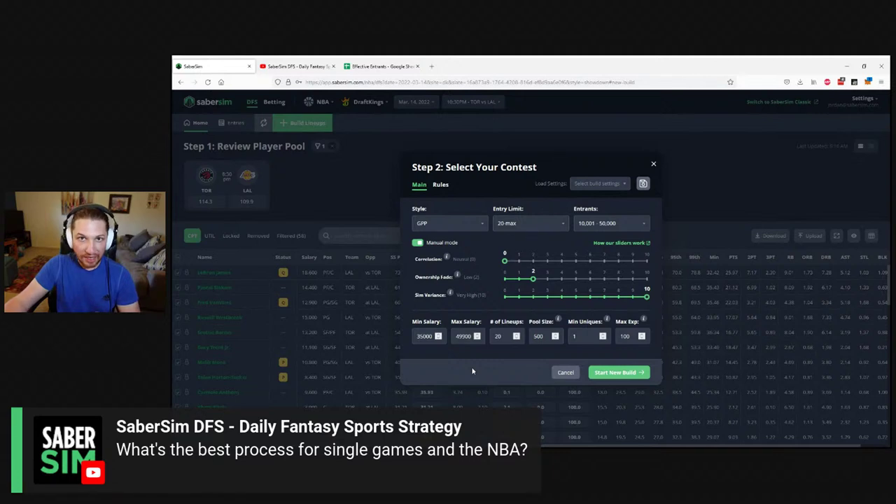
# Set the maximum salary to 49500 and start the new build of 20 TOR vs LAL lineups.
pyautogui.click(464, 337)
pyautogui.press('BackSpace')
pyautogui.write('5')
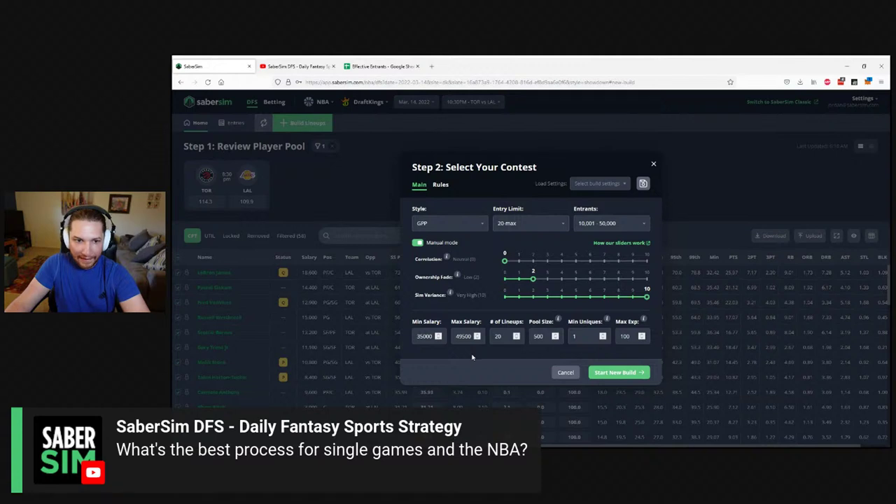
pyautogui.click(344, 207)
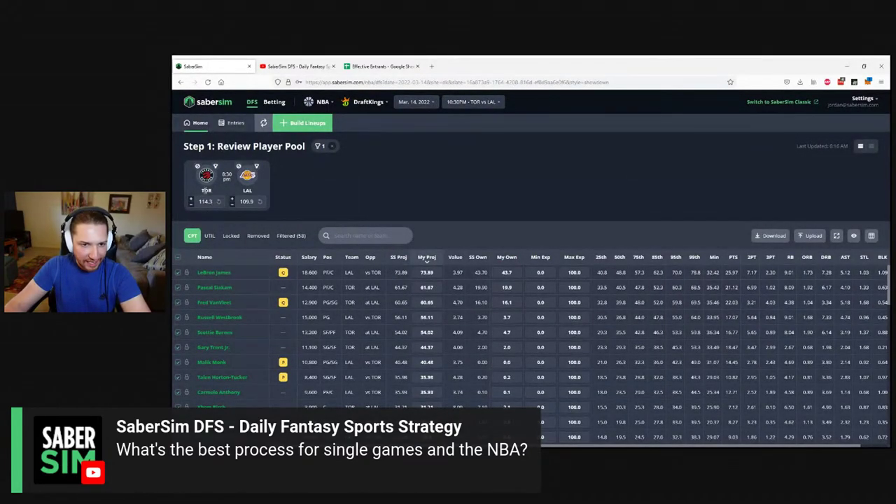
pyautogui.moveTo(229, 206)
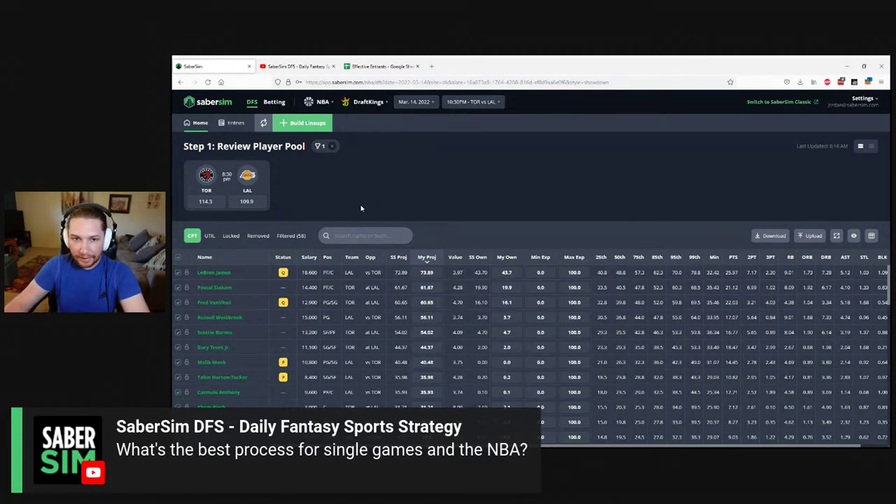
pyautogui.click(308, 123)
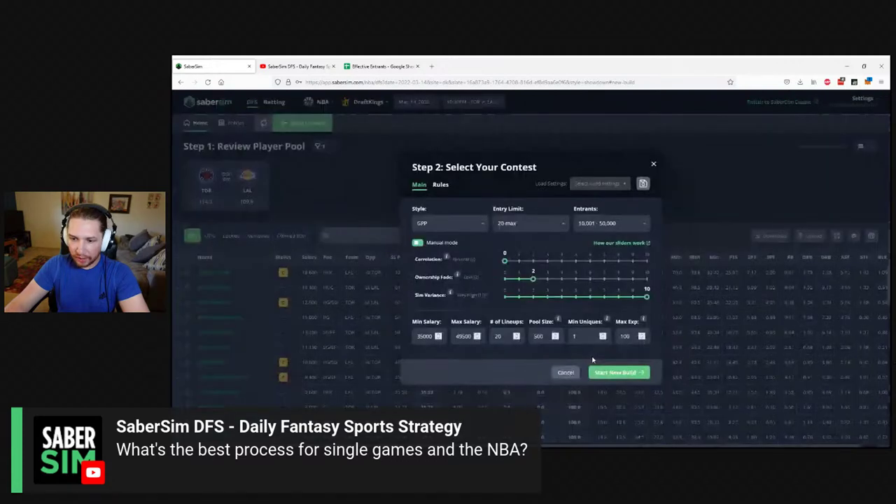
pyautogui.click(654, 378)
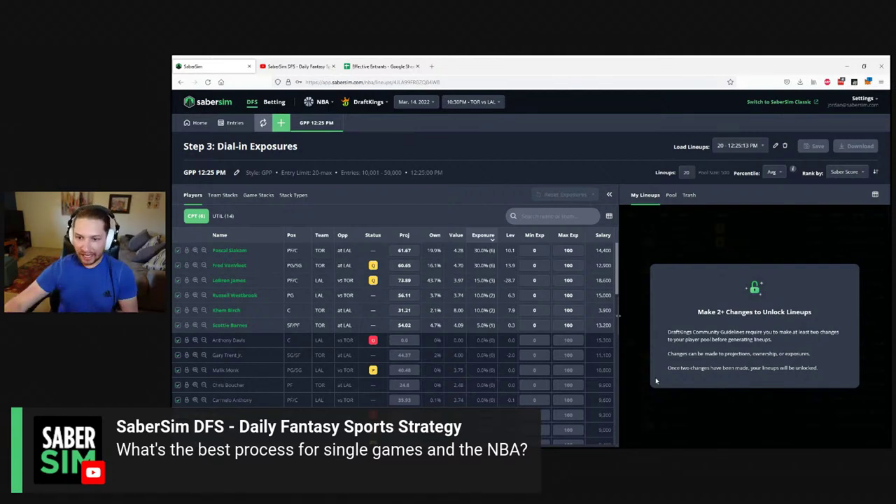
# Sort the captains by projection, exclude LeBron James as captain, and set Pascal Siakam's captain projection to 61.6 to unlock the lineups.
pyautogui.click(405, 236)
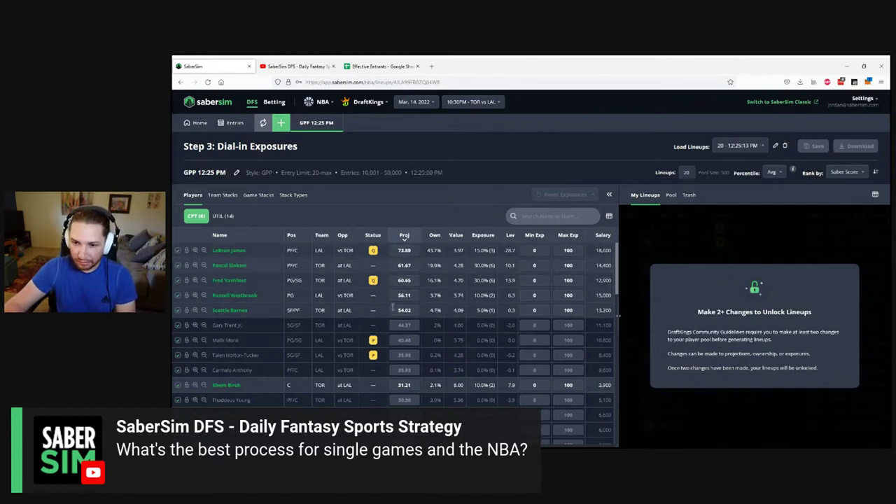
pyautogui.click(177, 251)
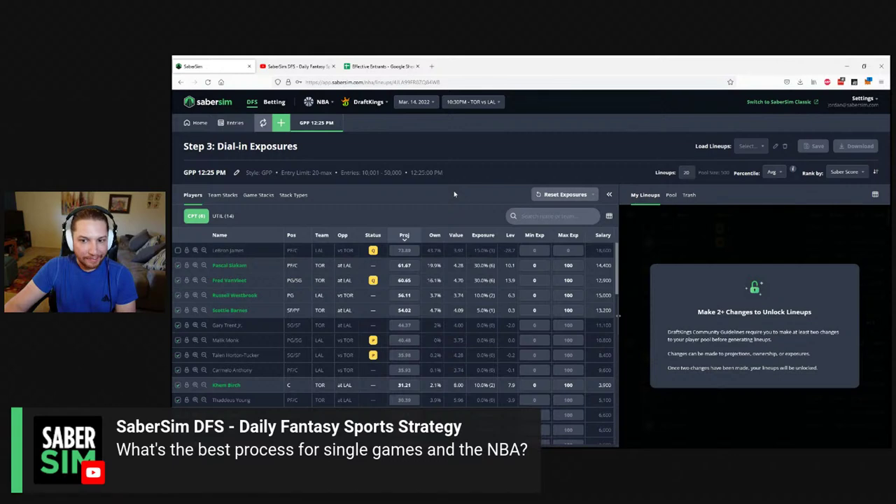
pyautogui.click(404, 266)
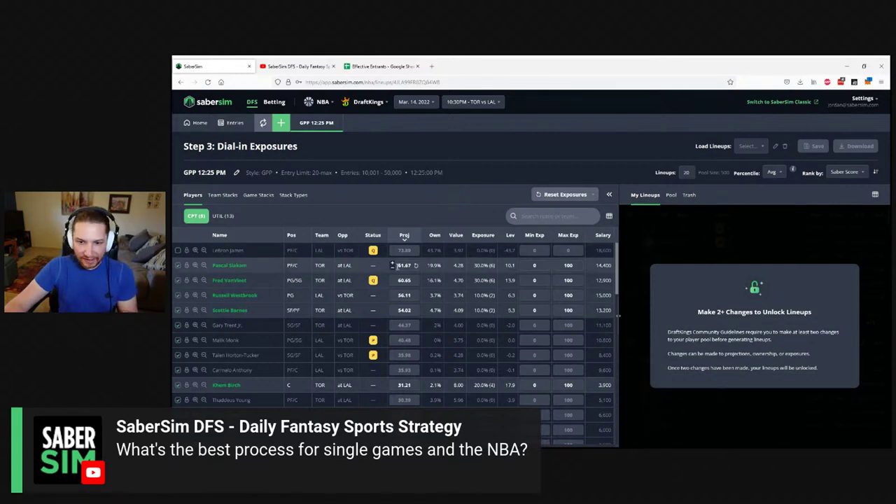
pyautogui.press('BackSpace')
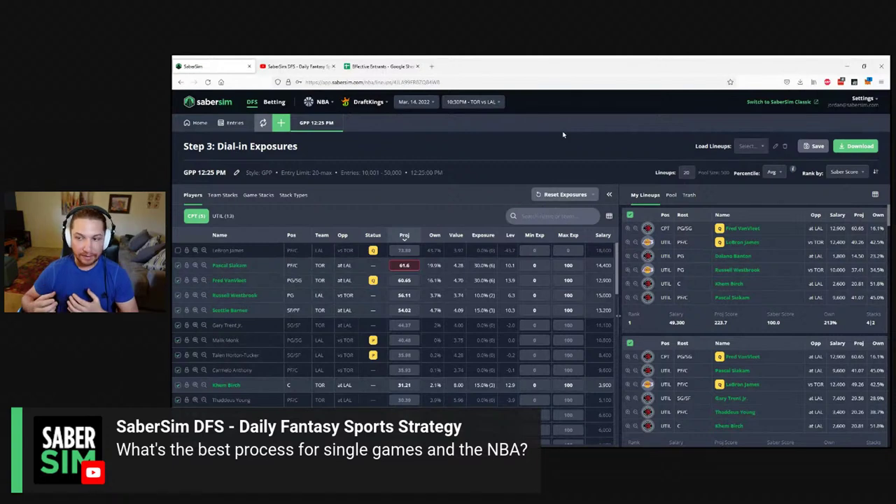
# Review the team stack, game stack and stack type exposures of the TOR vs LAL lineups.
pyautogui.click(236, 197)
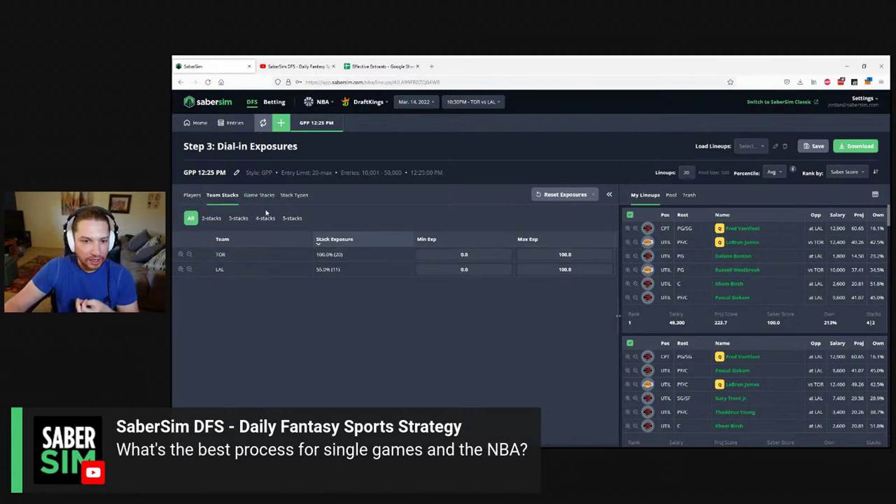
pyautogui.click(265, 202)
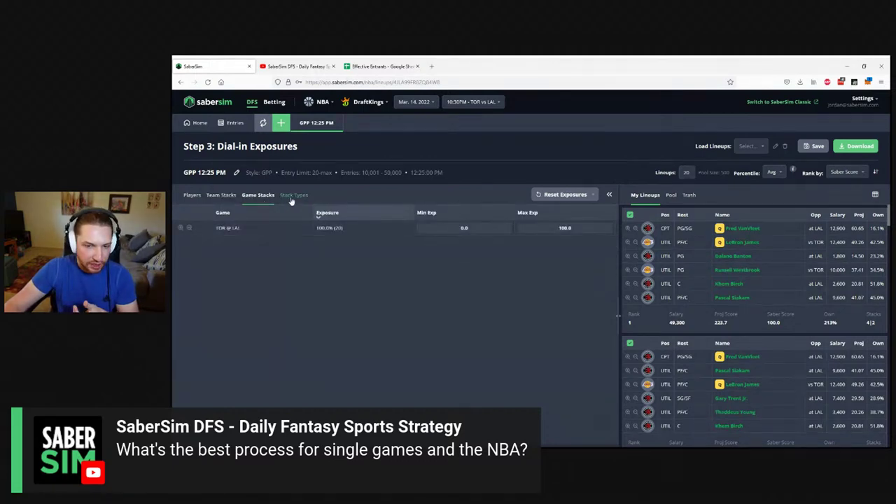
pyautogui.click(293, 197)
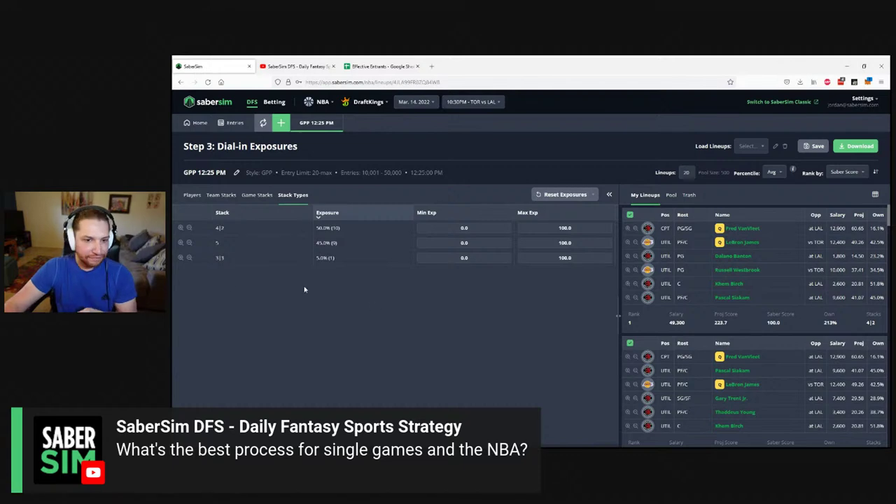
pyautogui.moveTo(220, 259); pyautogui.dragTo(226, 258)
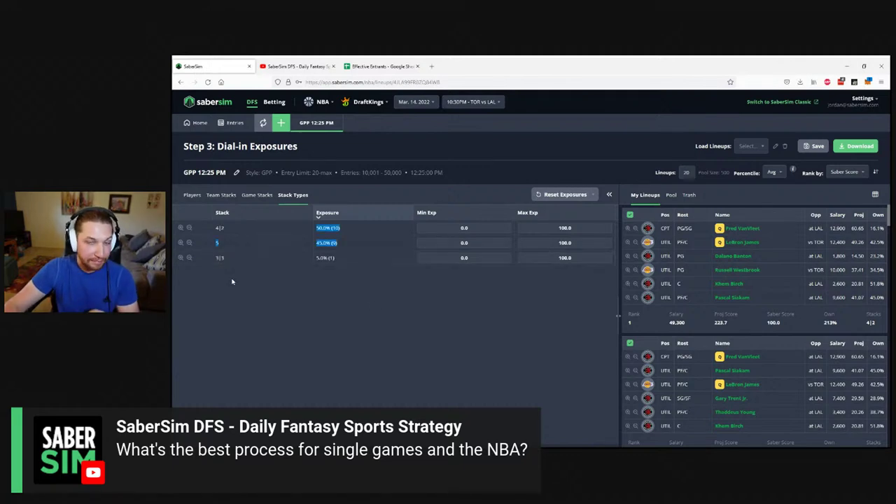
pyautogui.click(311, 304)
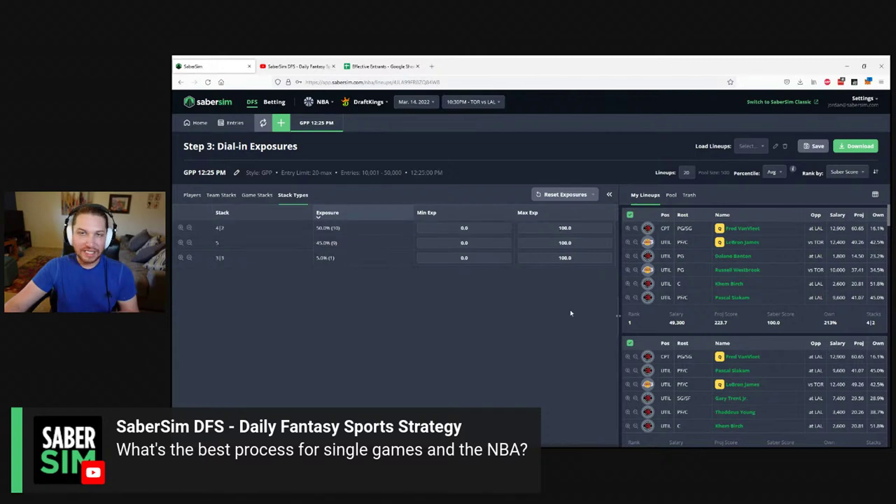
# Set the maximum exposure of the 4|2 and 3|3 stack types to 0.
pyautogui.doubleClick(522, 227)
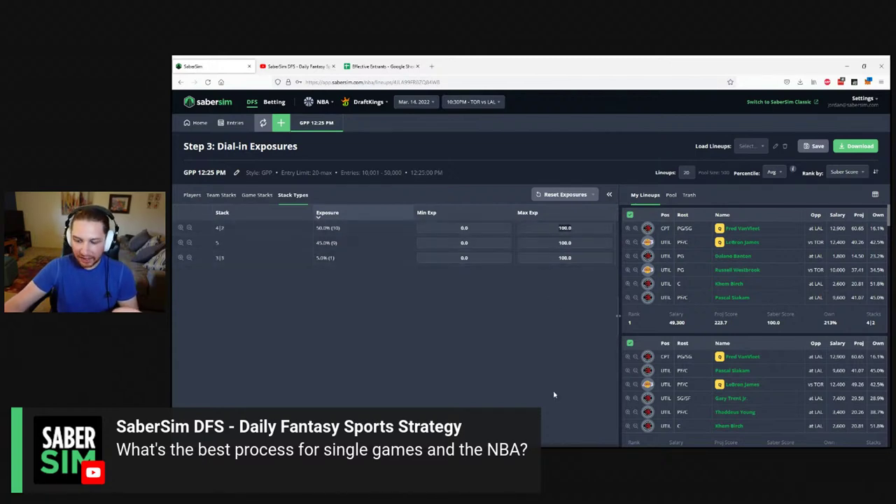
pyautogui.write('0')
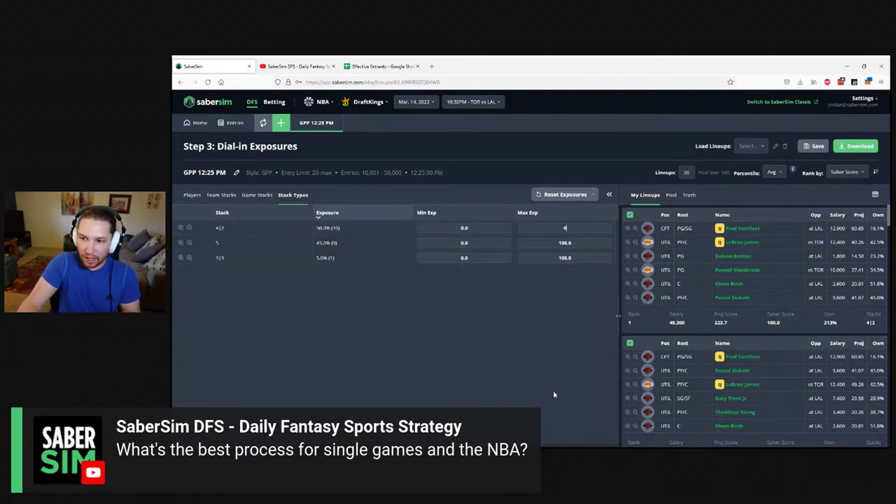
pyautogui.press('Return')
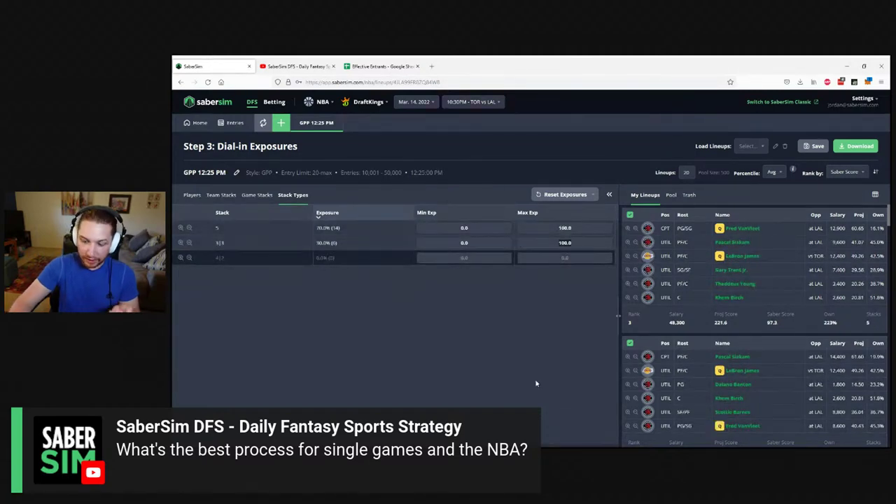
pyautogui.write('0')
pyautogui.press('Return')
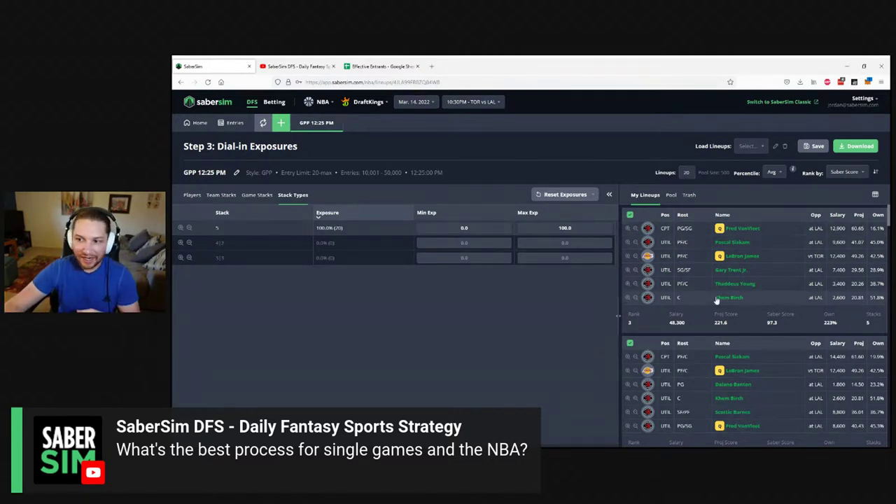
# Examine the projected score and salary of the first lineup.
pyautogui.moveTo(728, 317)
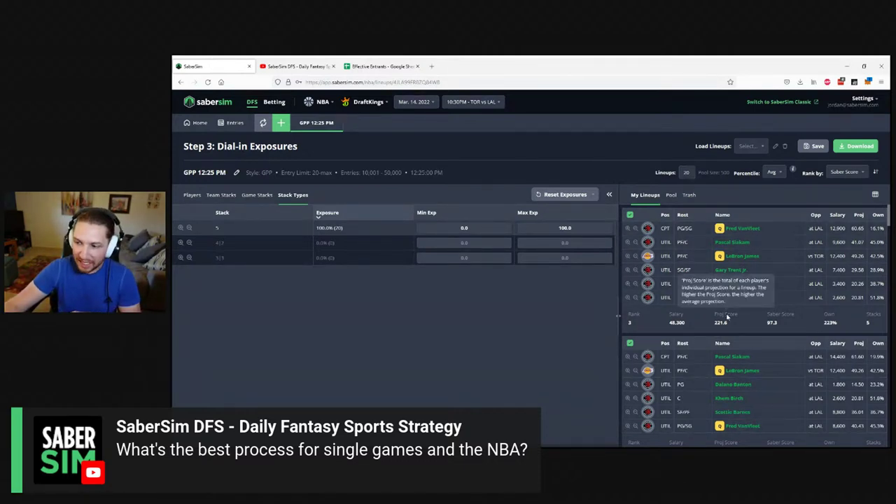
pyautogui.moveTo(666, 327); pyautogui.dragTo(686, 325)
pyautogui.click(687, 325)
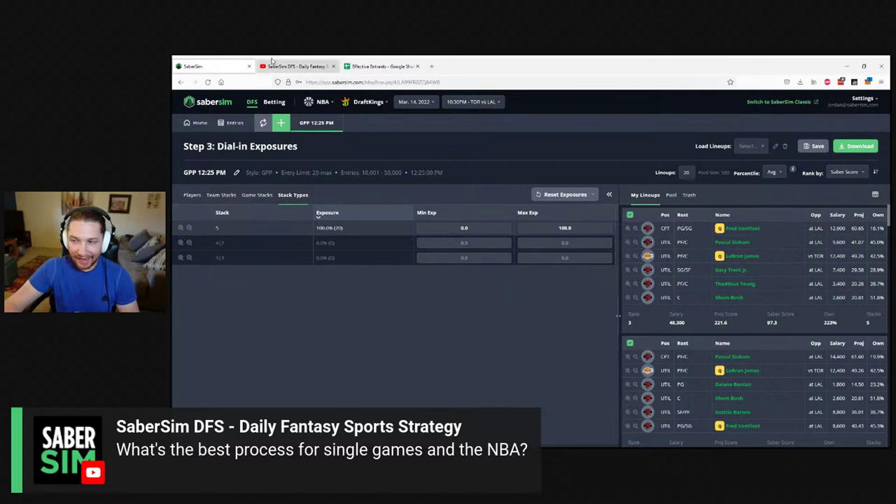
# Look through the SaberSim YouTube channel for the NBA DFS course videos and return to the lineup build.
pyautogui.click(271, 63)
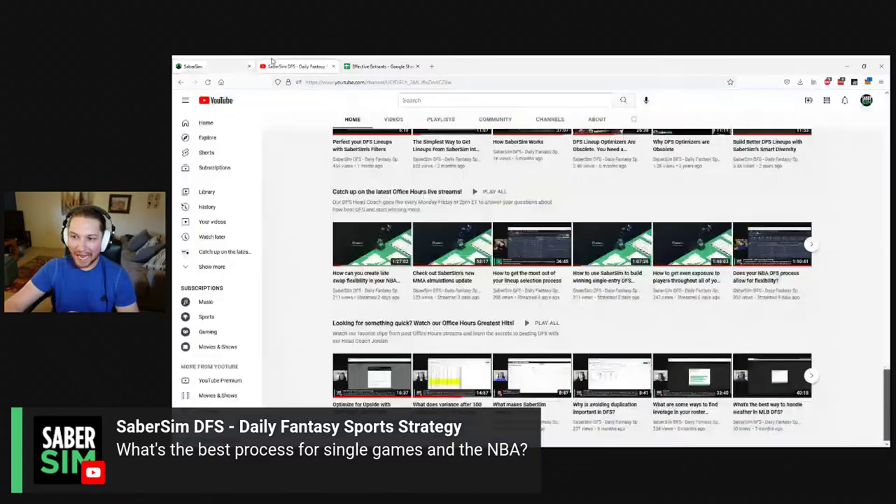
pyautogui.scroll(1, 625, 201)
pyautogui.scroll(-10, 625, 201)
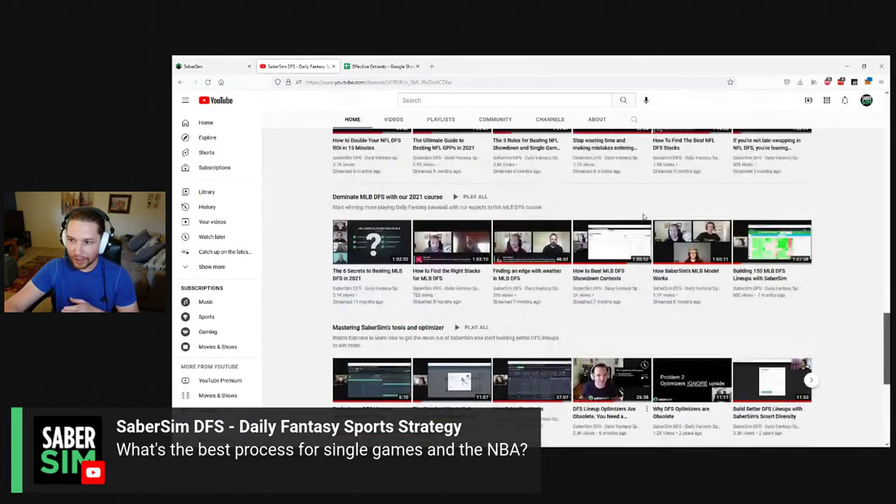
pyautogui.scroll(-5, 661, 238)
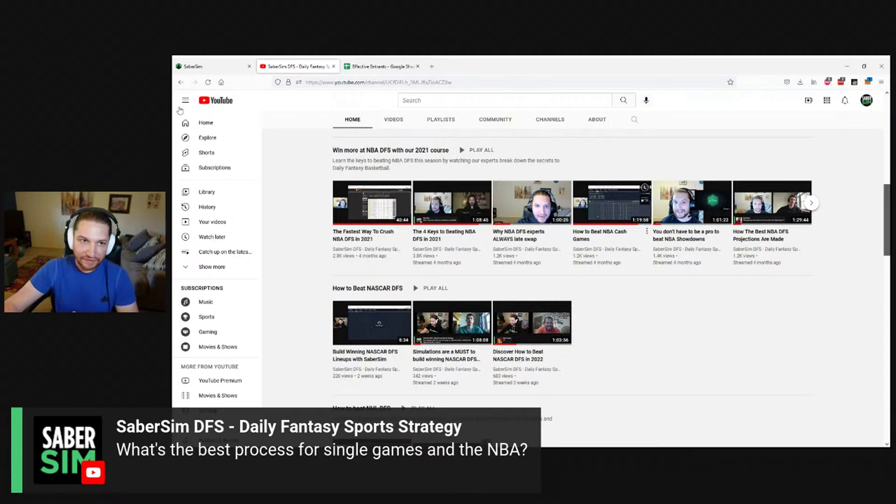
pyautogui.click(199, 66)
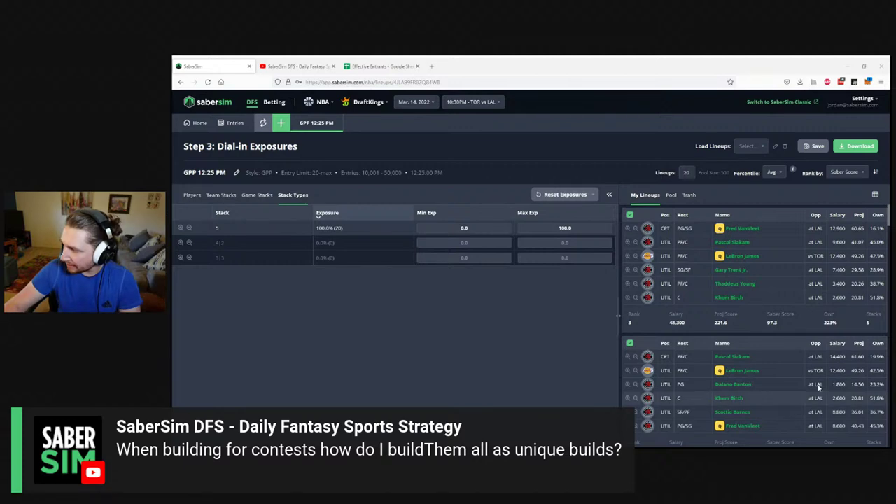
# Switch to the 7:00PM (9 games) Main slate and review the contests listed in its entries.
pyautogui.click(190, 124)
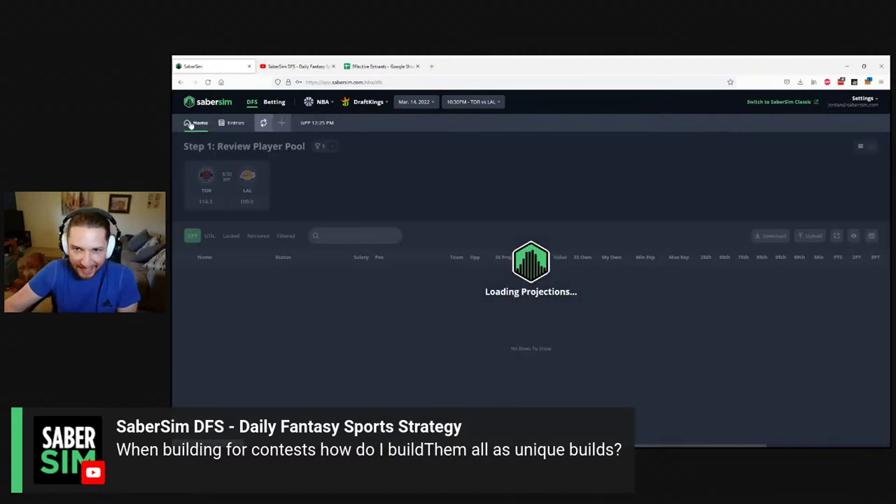
pyautogui.click(495, 102)
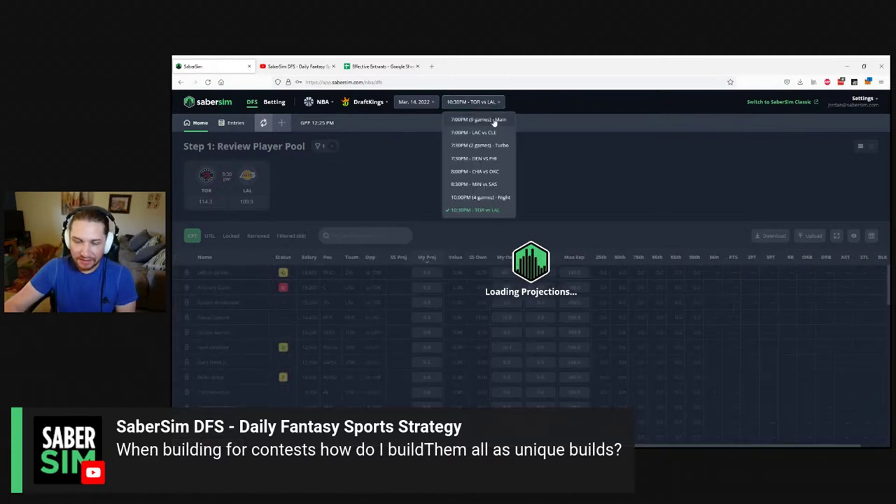
pyautogui.click(483, 120)
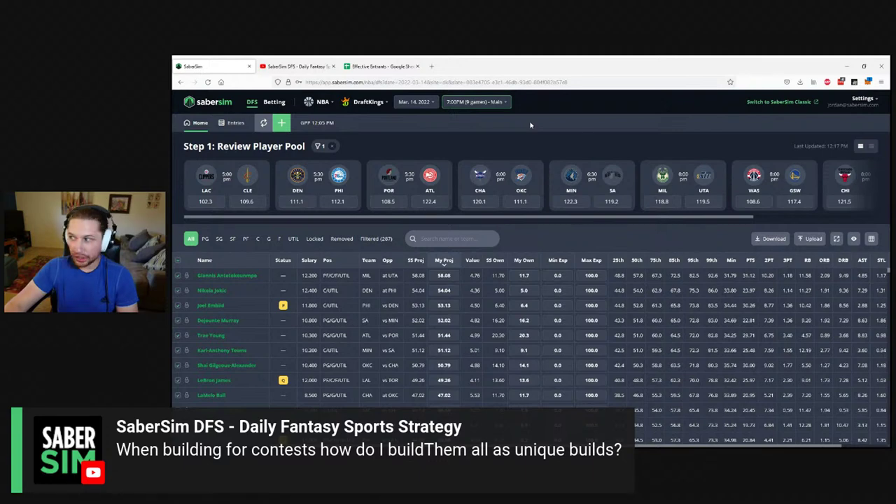
pyautogui.click(235, 123)
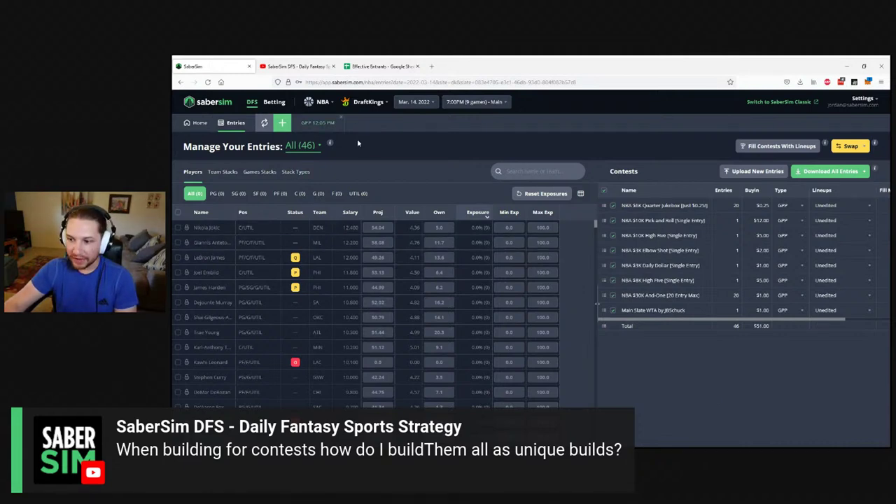
pyautogui.moveTo(622, 310); pyautogui.dragTo(678, 312)
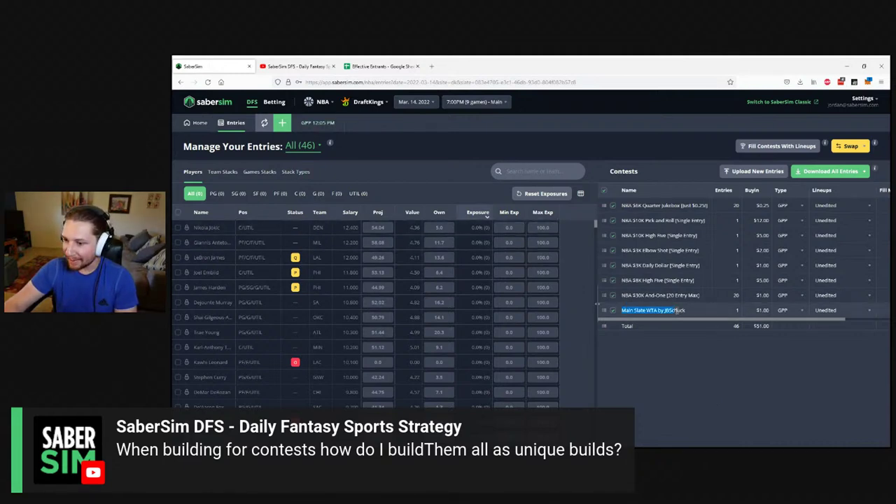
pyautogui.click(690, 403)
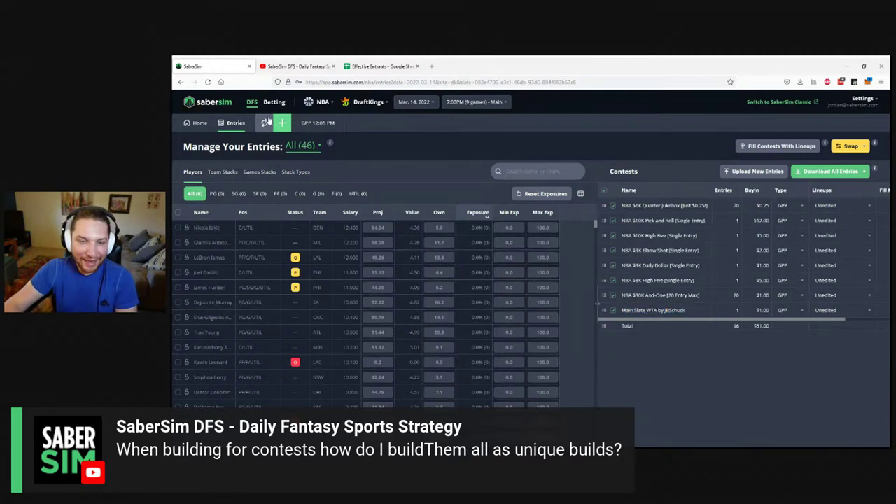
# Configure a new GPP build with a 20-max entry limit, 10,001 - 50,000 entrants and 46 lineups.
pyautogui.click(282, 123)
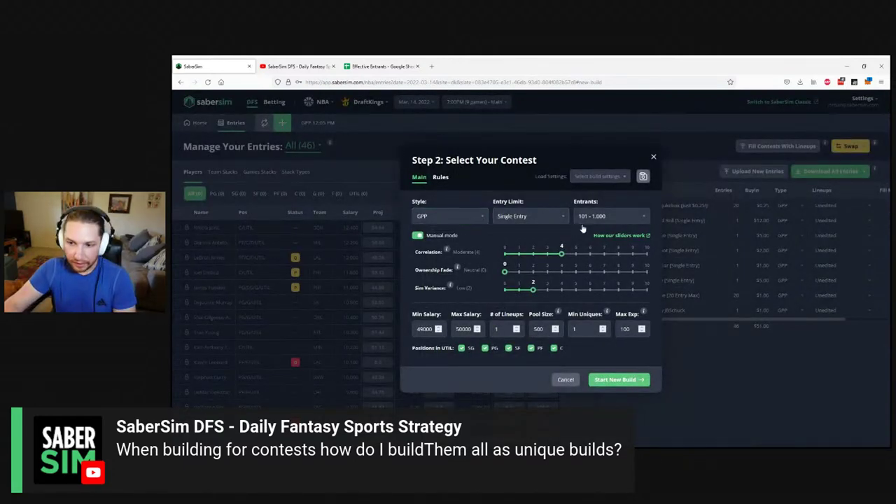
pyautogui.click(529, 218)
pyautogui.click(523, 261)
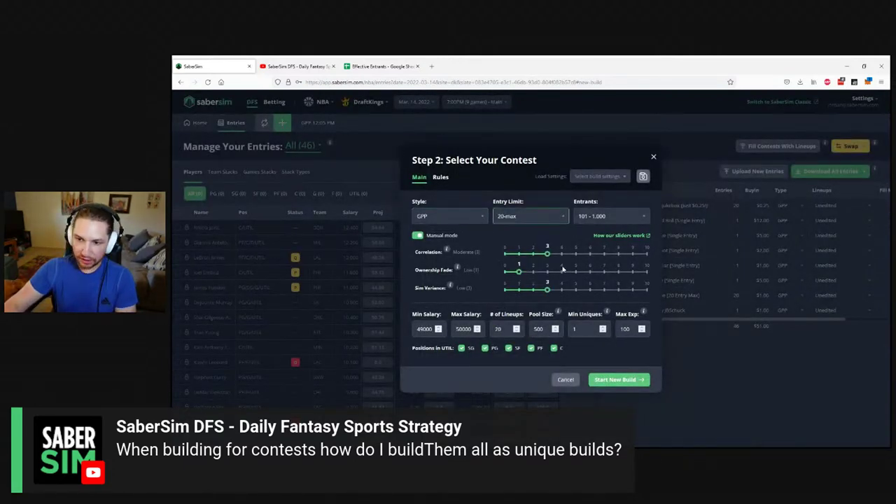
pyautogui.click(603, 216)
pyautogui.click(591, 289)
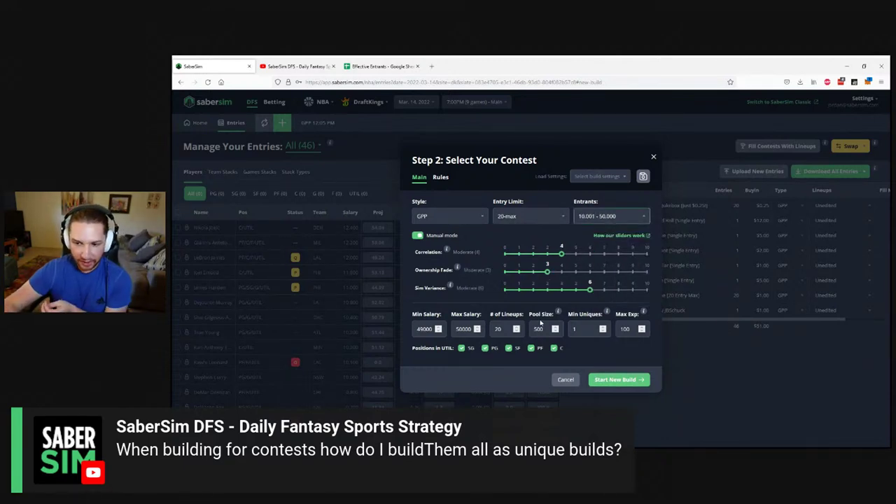
pyautogui.write('46')
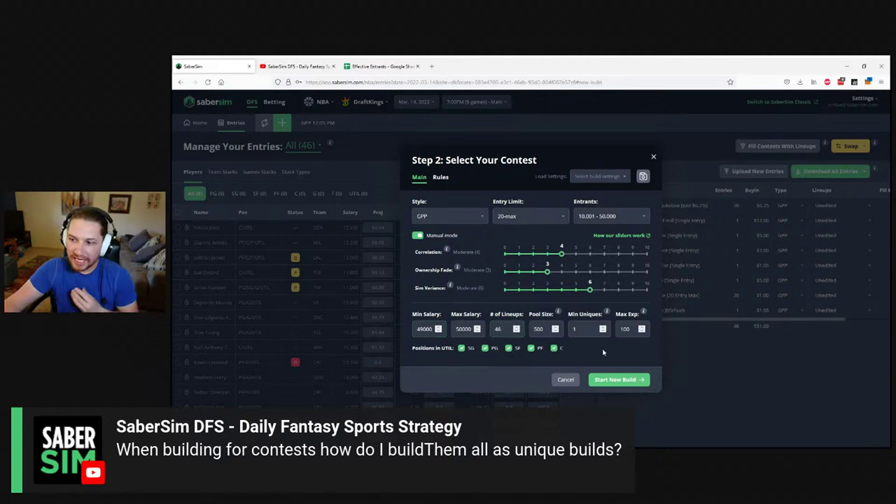
# Leave the build settings and check the options for filling all contests with lineups, without applying them.
pyautogui.click(695, 209)
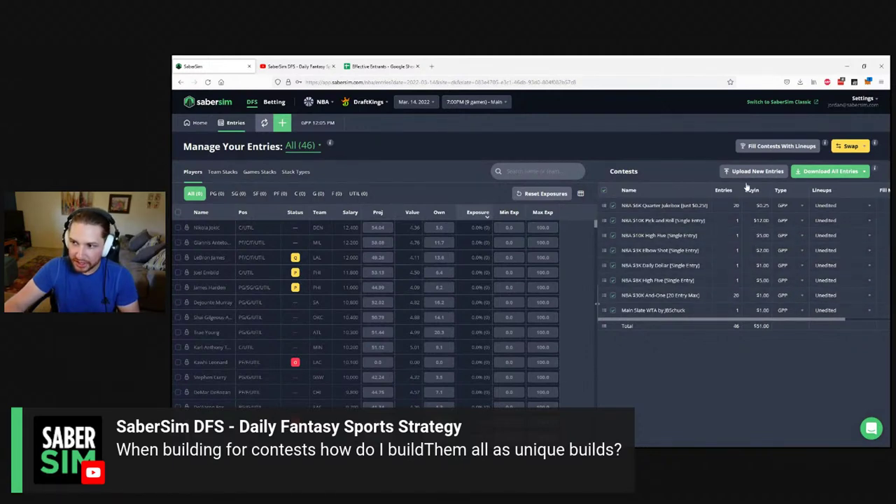
pyautogui.click(770, 146)
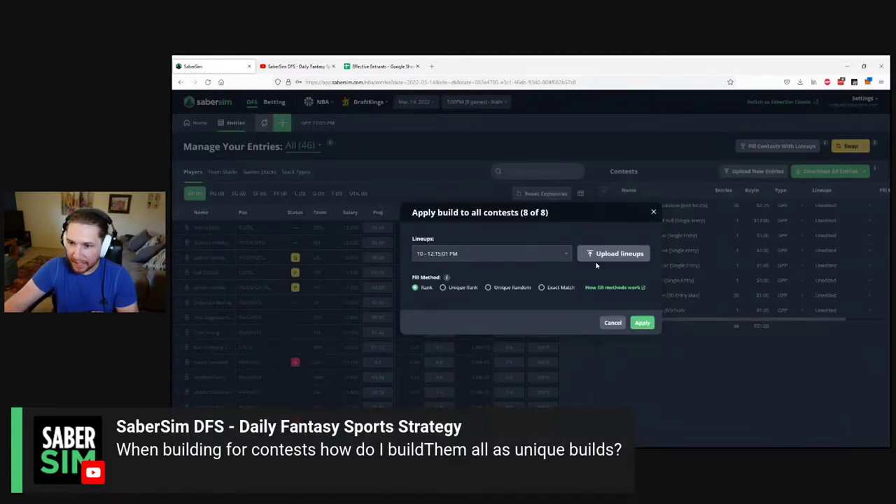
pyautogui.click(332, 140)
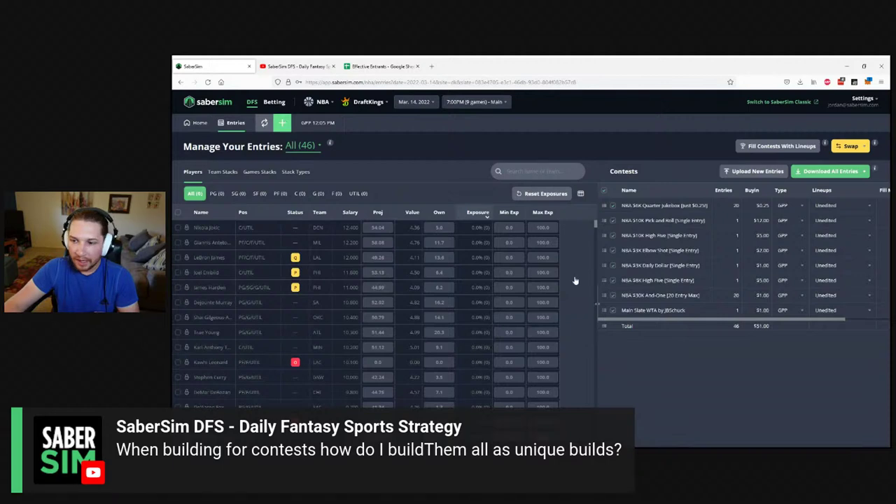
# Change the new build's entrants to 1,001 - 10,000, set the number of lineups to 46 and start the build.
pyautogui.click(637, 236)
pyautogui.click(607, 218)
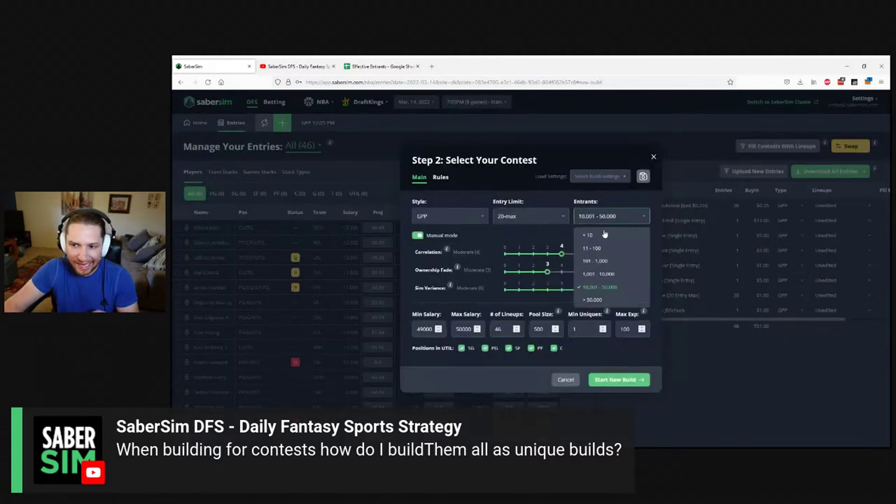
pyautogui.click(605, 275)
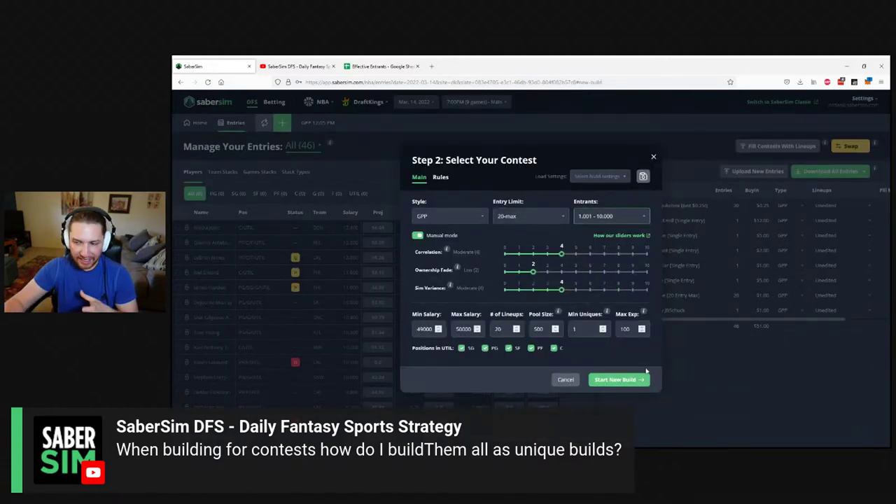
pyautogui.click(508, 333)
pyautogui.press('BackSpace')
pyautogui.press('BackSpace')
pyautogui.write('46')
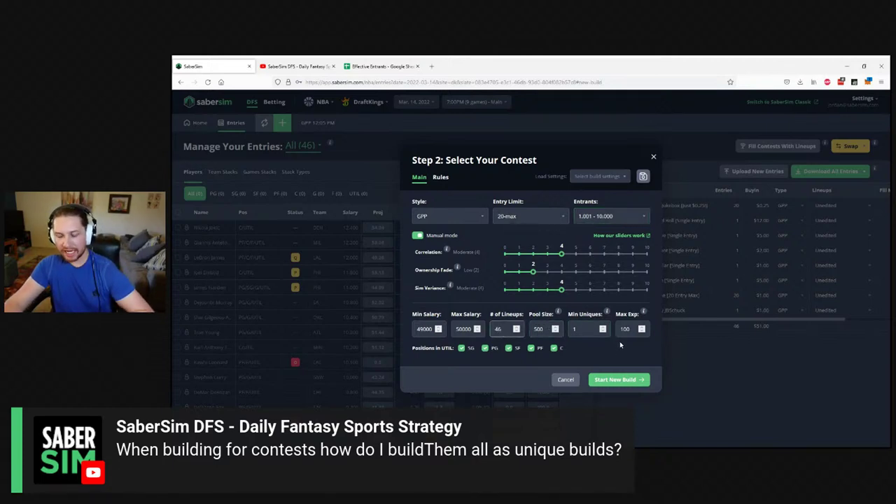
pyautogui.click(637, 380)
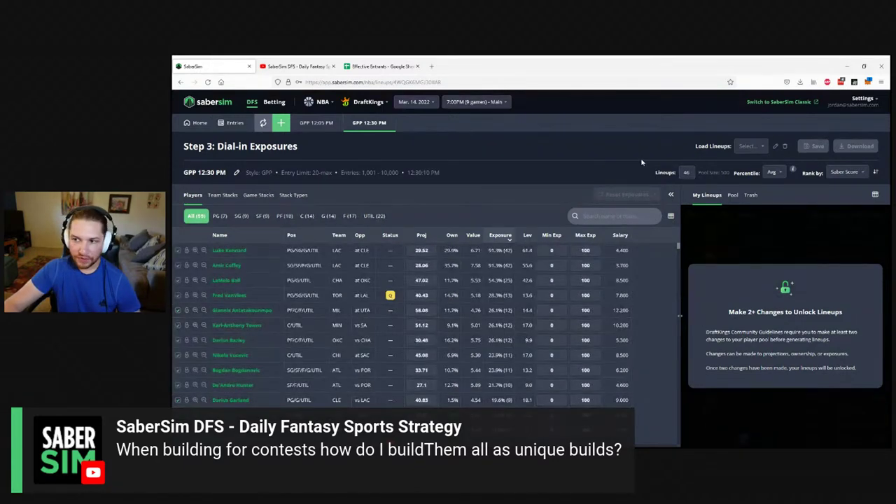
# Open the slate's entries and fill all 8 contests from the 46 - 12:30:35 PM build with the Unique Random method.
pyautogui.click(231, 126)
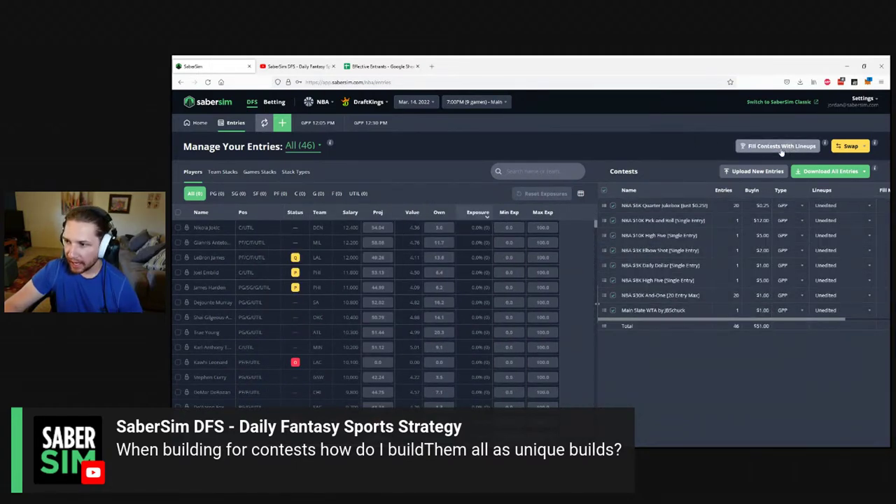
pyautogui.click(763, 146)
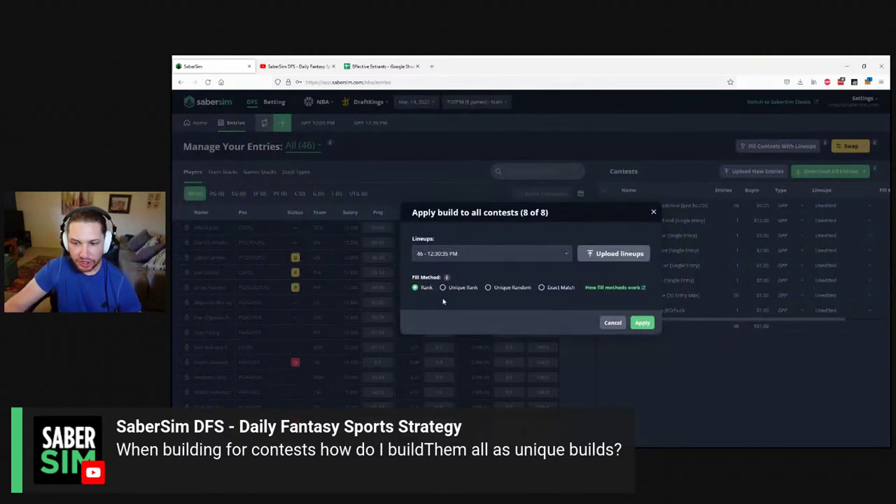
pyautogui.click(502, 290)
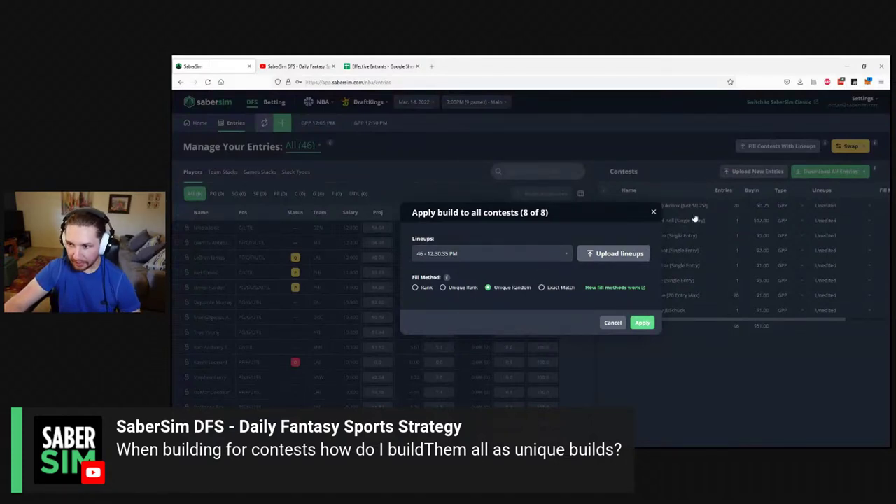
pyautogui.press('Return')
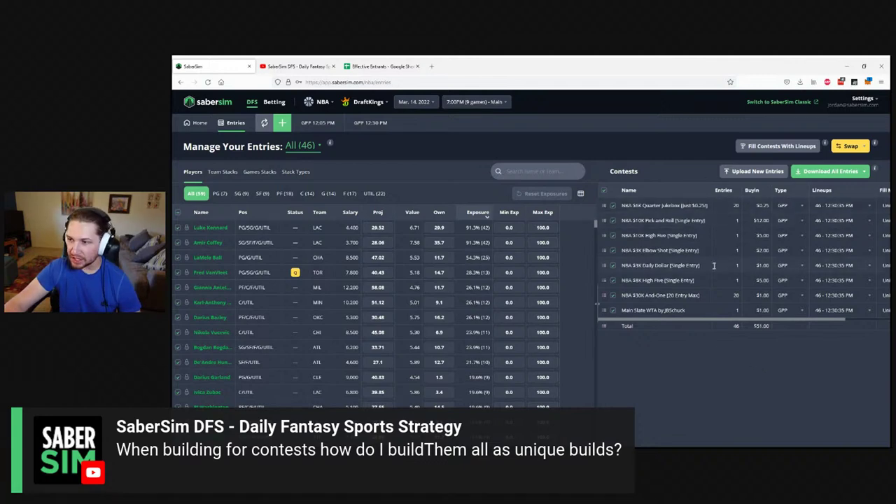
pyautogui.click(775, 153)
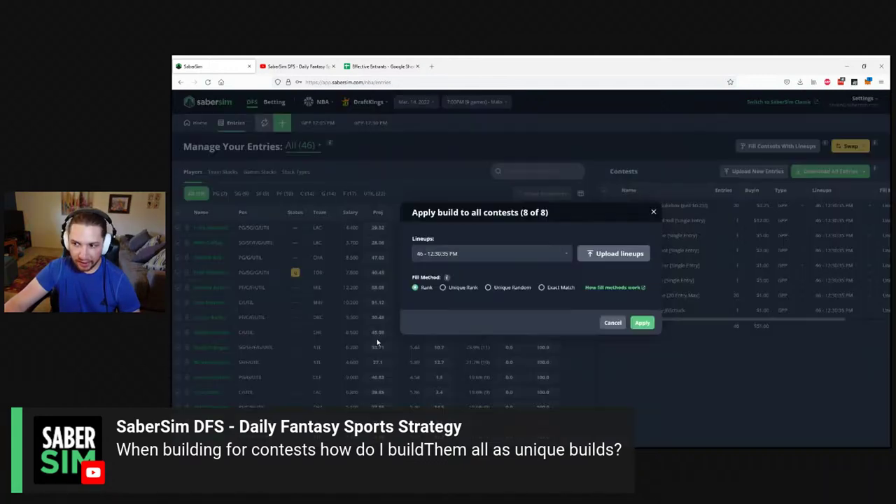
pyautogui.click(464, 290)
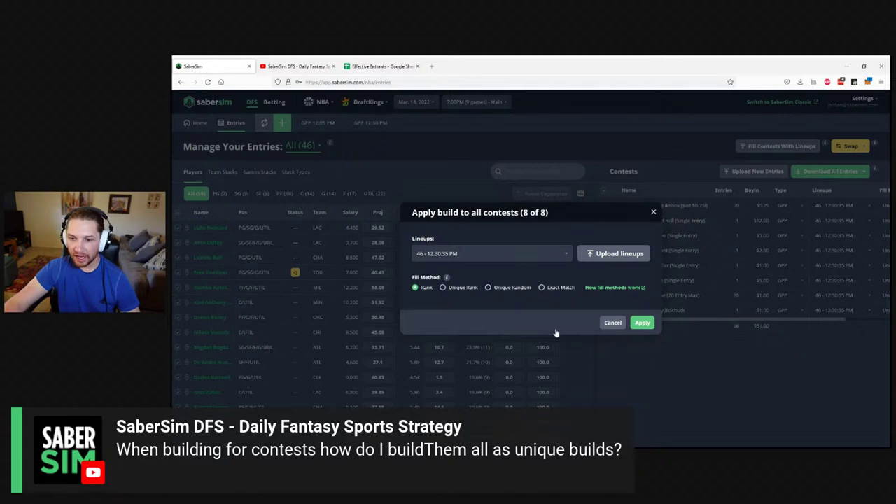
pyautogui.click(688, 412)
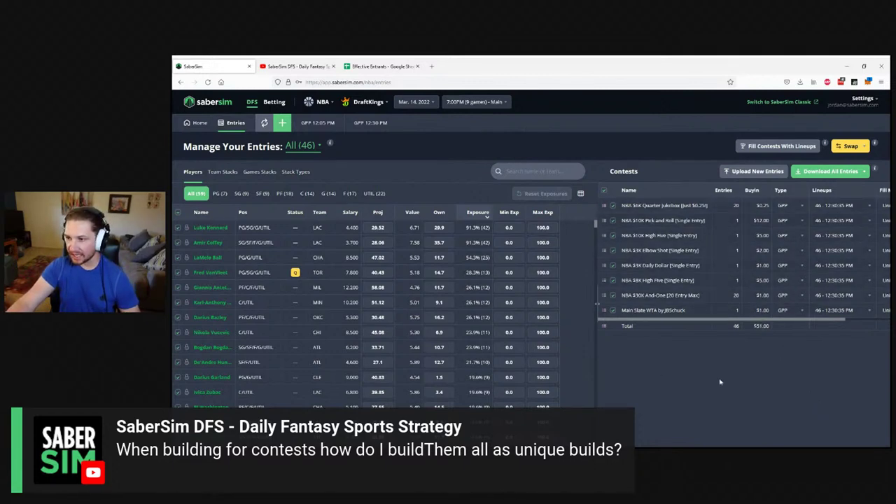
# Sort the contests by buy-in, highest first, and fill all of them from the 46 - 12:30:35 PM build with Unique Rank.
pyautogui.click(751, 191)
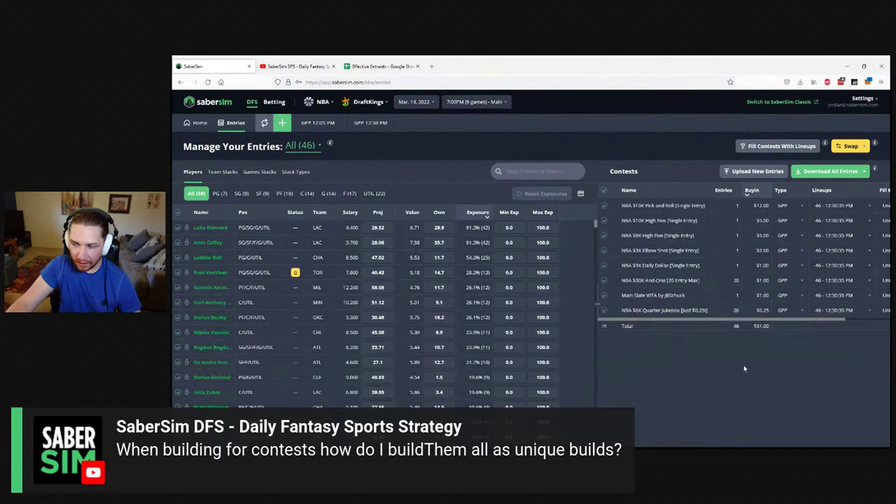
pyautogui.click(765, 146)
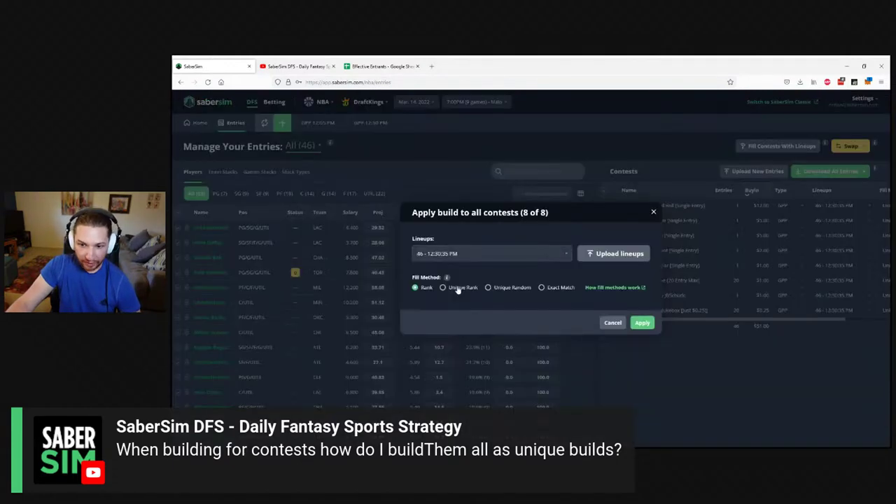
pyautogui.click(458, 290)
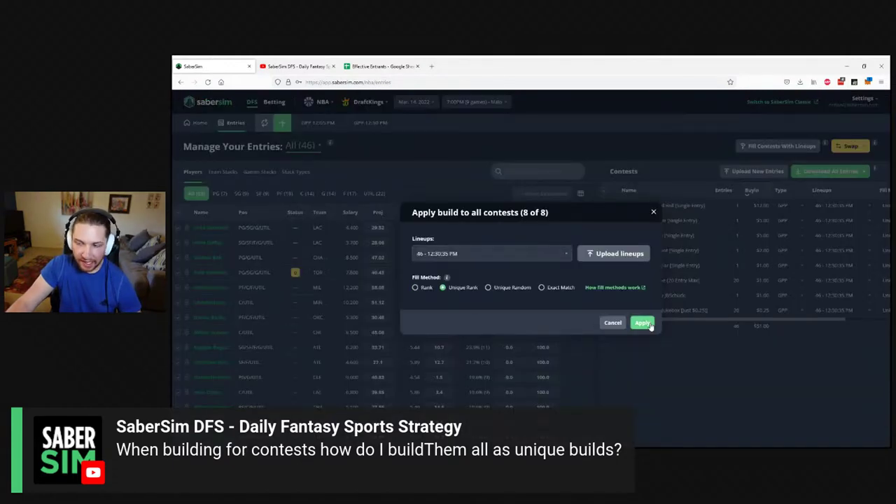
pyautogui.click(651, 212)
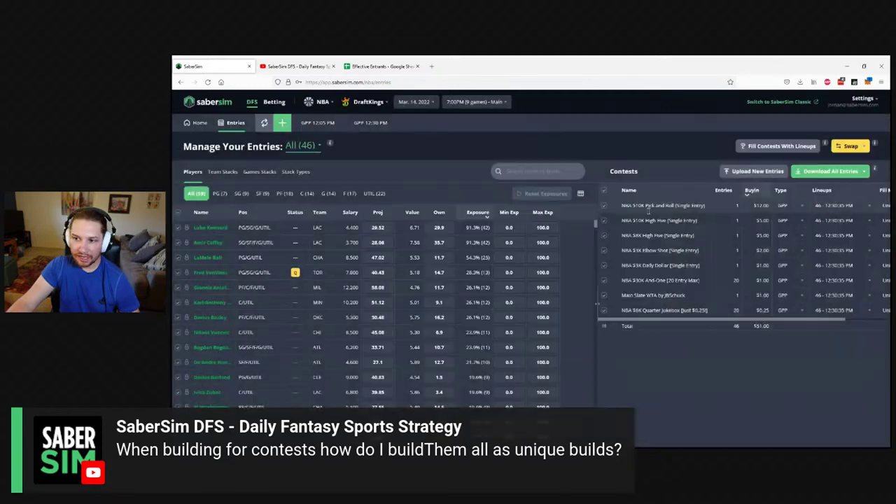
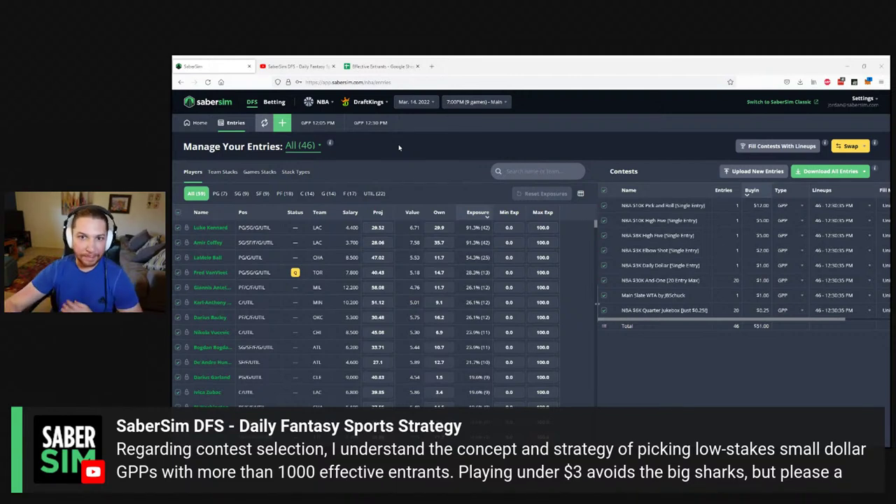
# Switch to the Effective Entrants spreadsheet in Google Sheets and enlarge it so both contest calculations and the assumptions are readable.
pyautogui.click(379, 65)
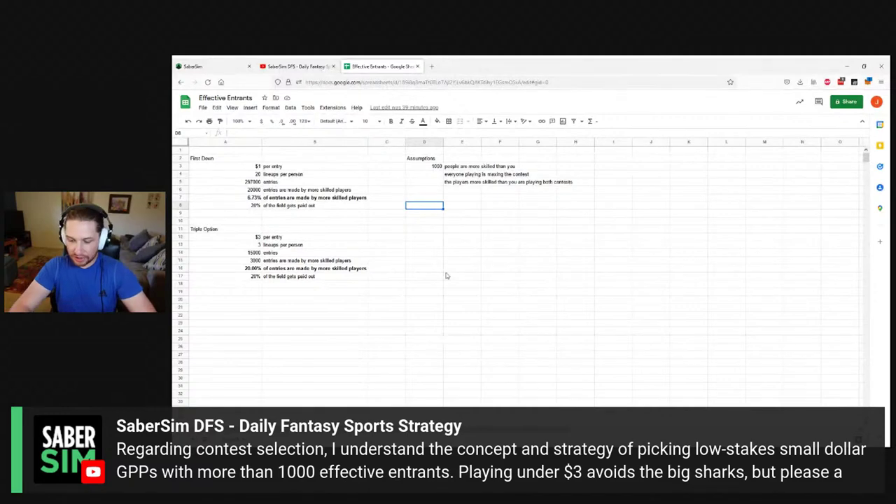
pyautogui.hotkey('ctrl', '+')
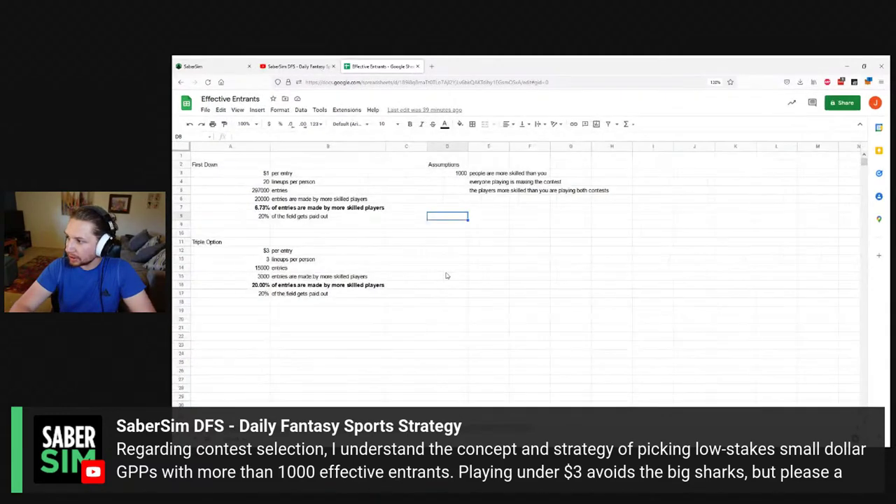
pyautogui.hotkey('ctrl', '+')
pyautogui.hotkey('ctrl', '+')
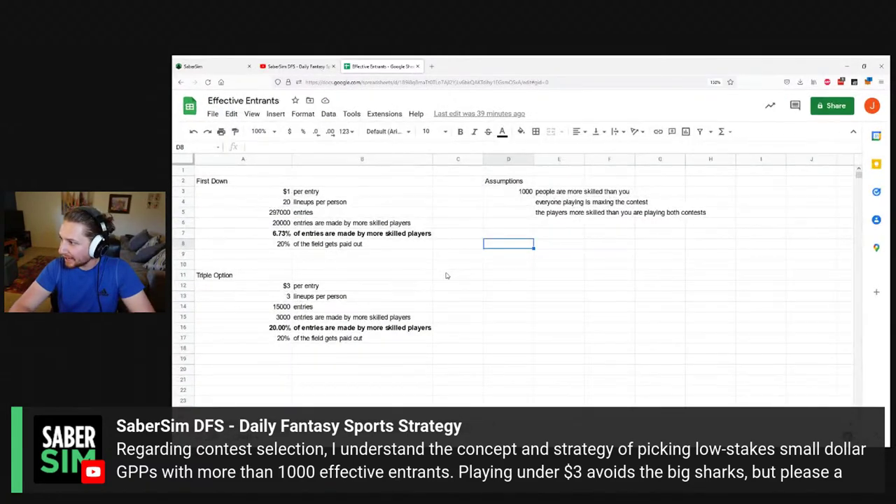
pyautogui.hotkey('ctrl', '+')
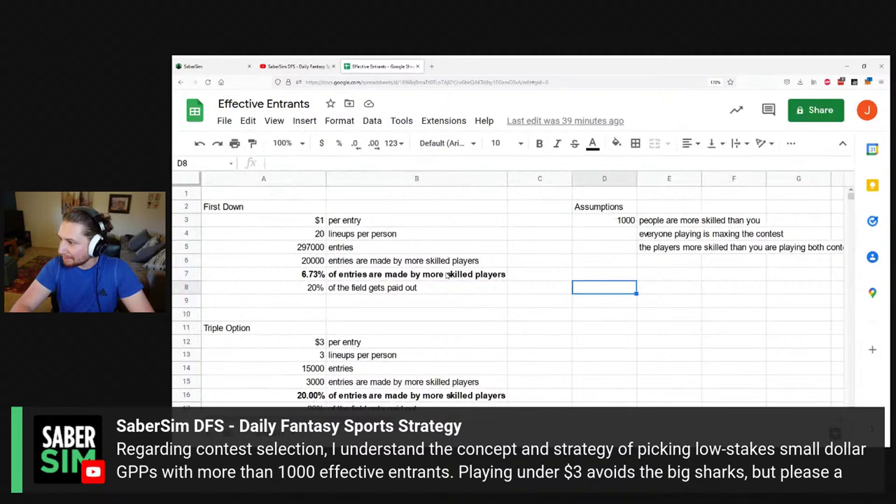
pyautogui.scroll(-2, 509, 330)
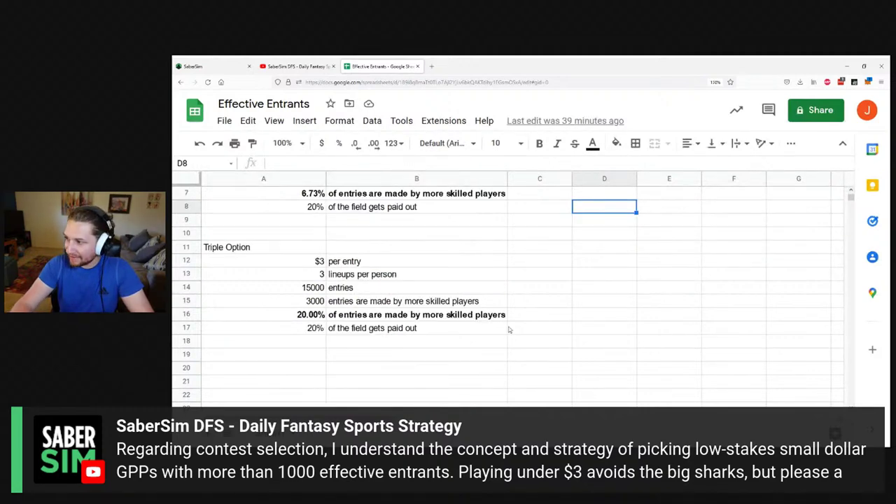
pyautogui.hotkey('ctrl', '-')
pyautogui.scroll(2, 511, 326)
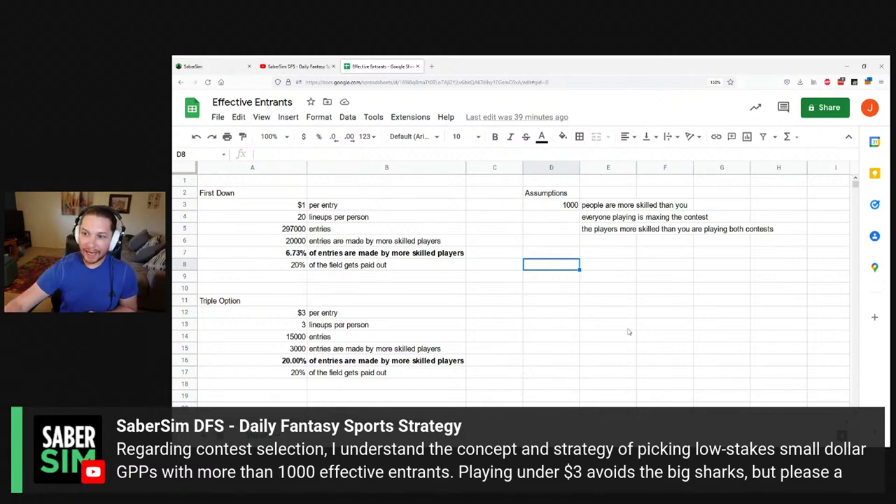
# Examine the contest-maxing assumption and how First Down's entries by more skilled players are calculated from lineups per person and the skilled-player count.
pyautogui.moveTo(614, 219); pyautogui.dragTo(650, 223)
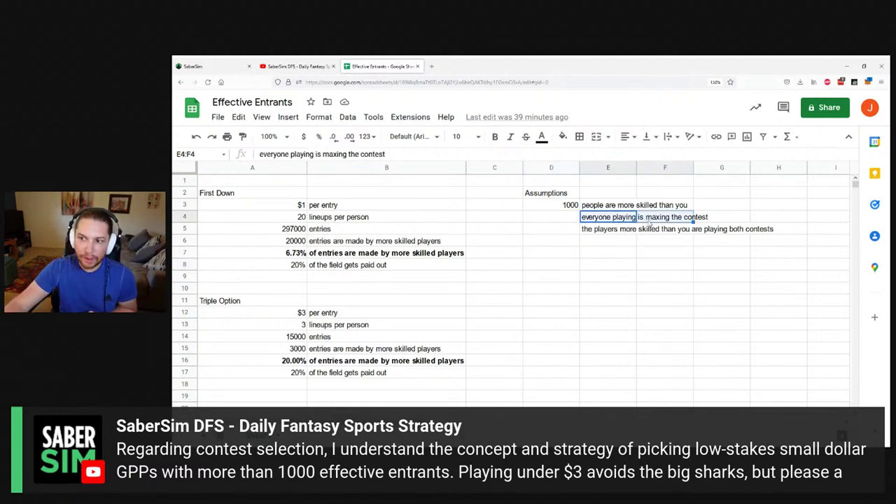
pyautogui.click(772, 377)
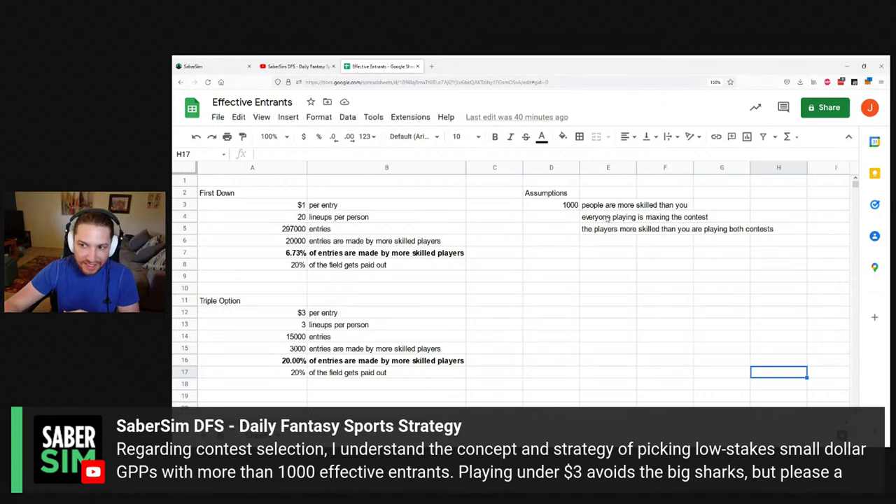
pyautogui.moveTo(604, 218); pyautogui.dragTo(640, 222)
pyautogui.click(667, 252)
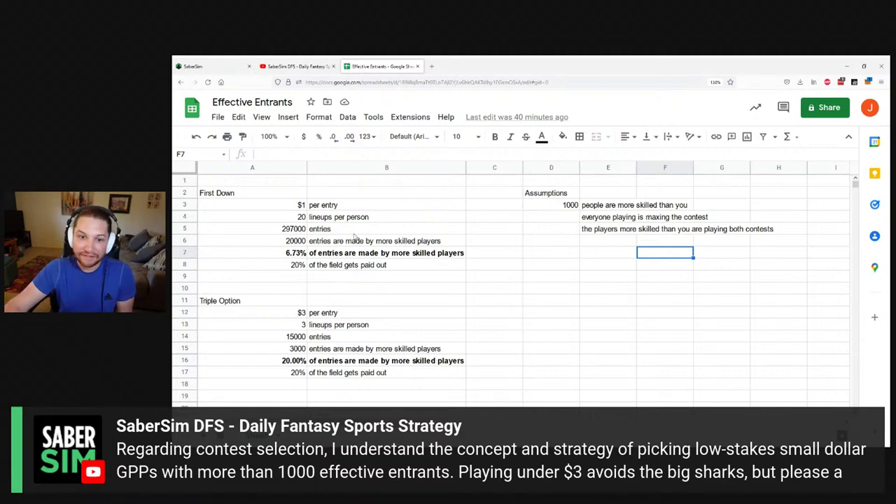
pyautogui.click(287, 242)
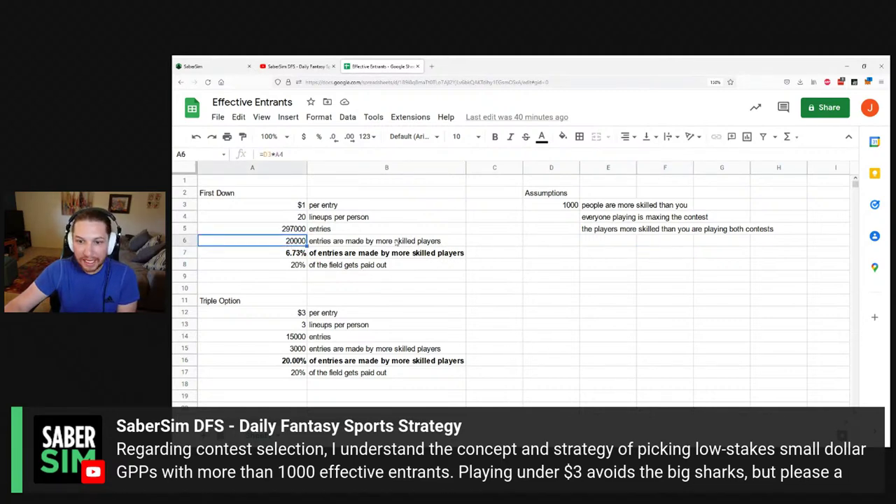
pyautogui.click(303, 218)
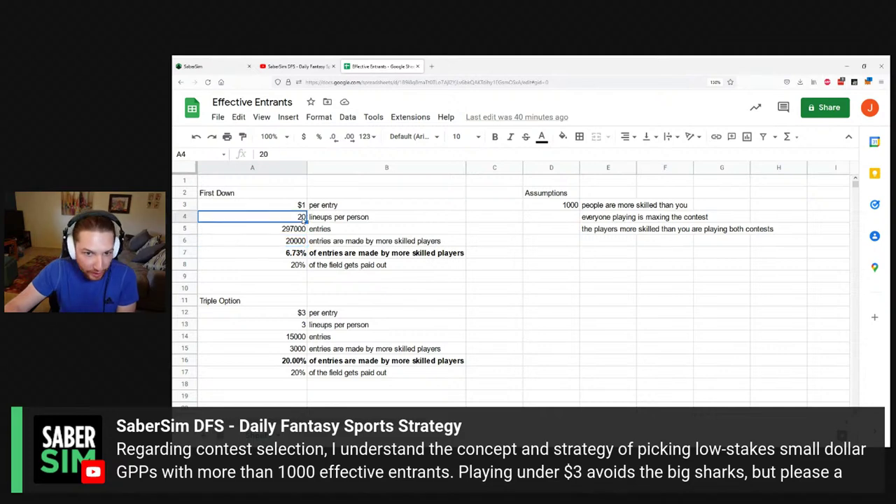
pyautogui.click(564, 207)
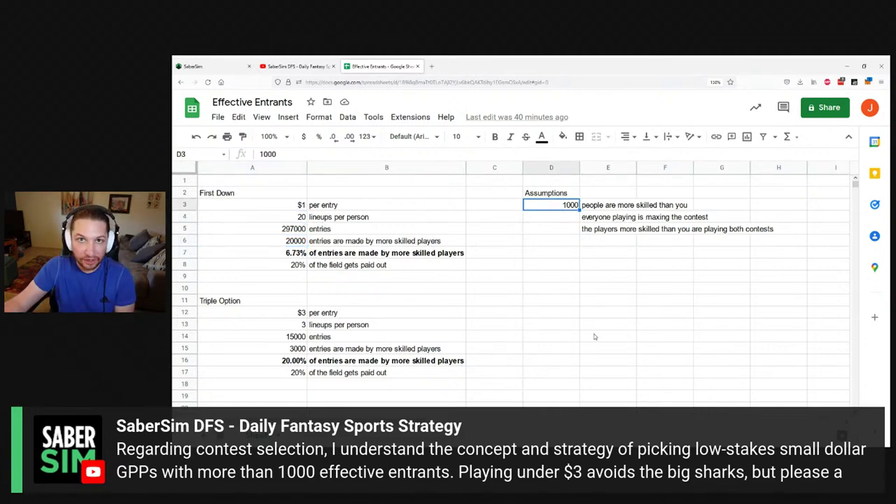
pyautogui.click(594, 337)
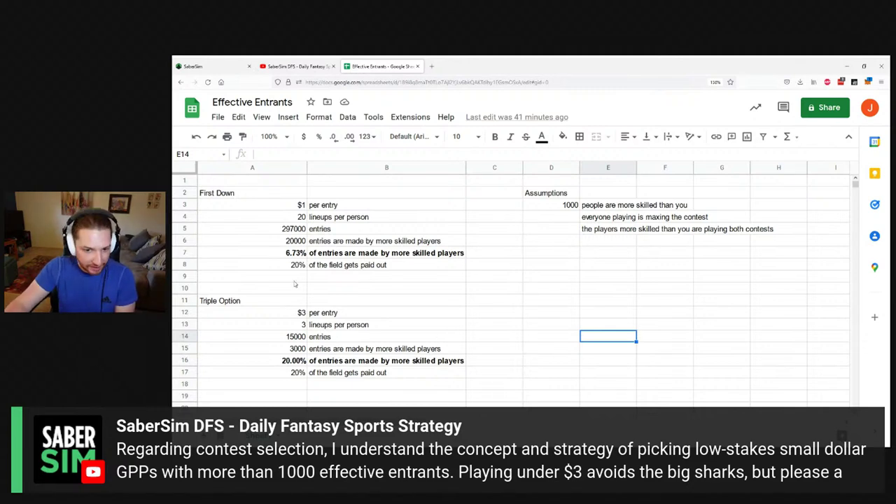
# Examine Triple Option's entries by more skilled players and compare both contests' entry totals, skilled-entry percentages and paid-out share of the field.
pyautogui.click(276, 350)
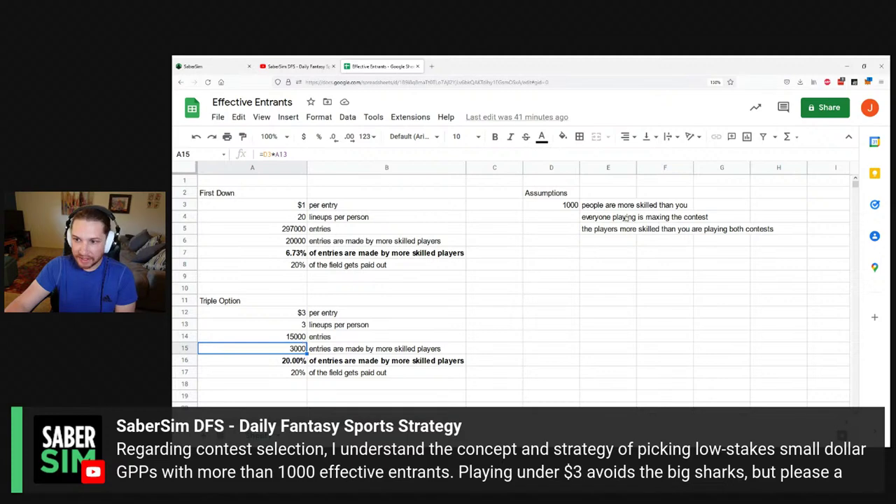
pyautogui.click(317, 385)
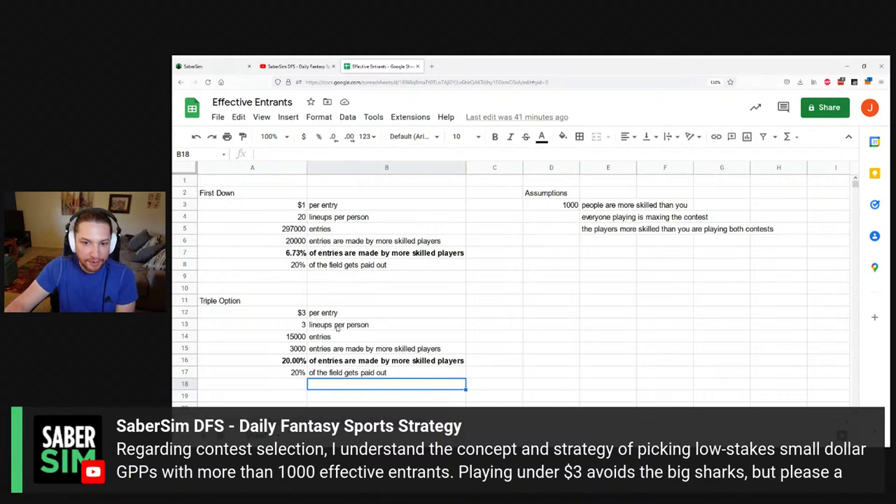
pyautogui.click(480, 369)
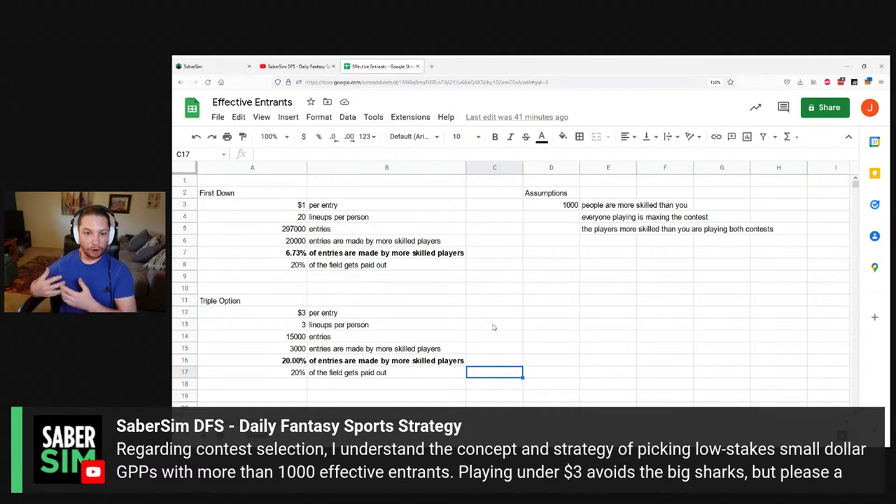
pyautogui.click(270, 301)
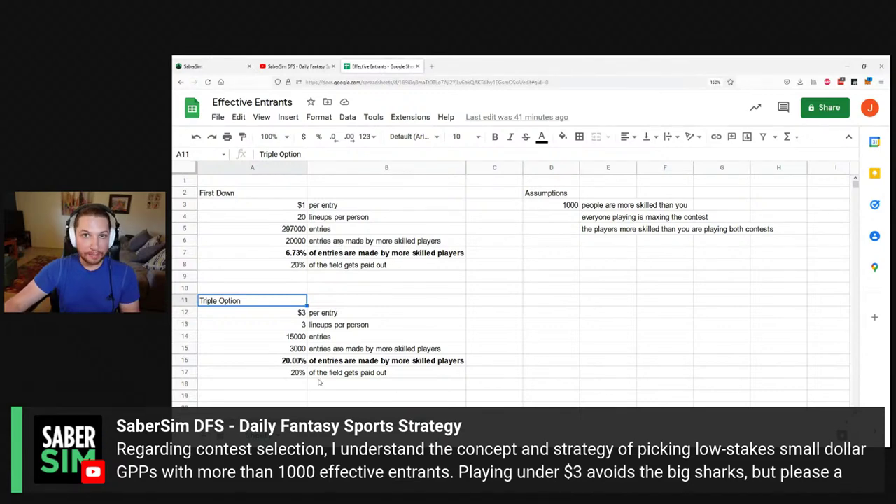
pyautogui.moveTo(298, 257); pyautogui.dragTo(294, 274)
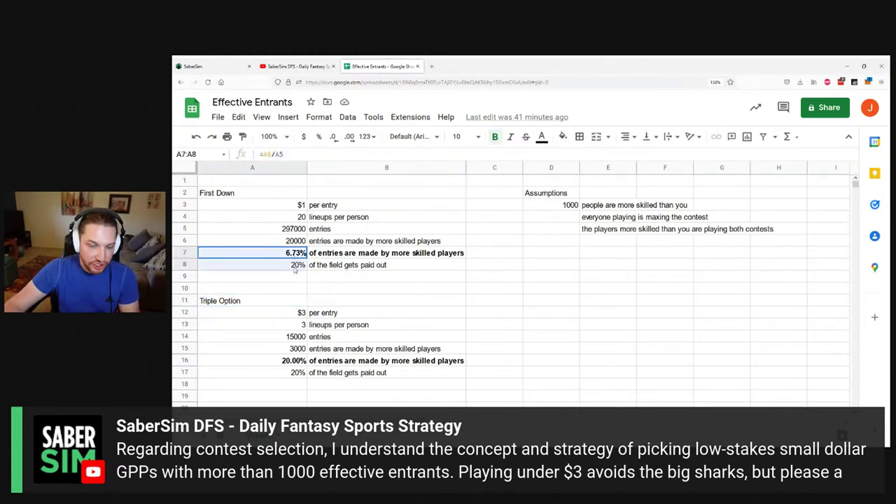
pyautogui.click(370, 286)
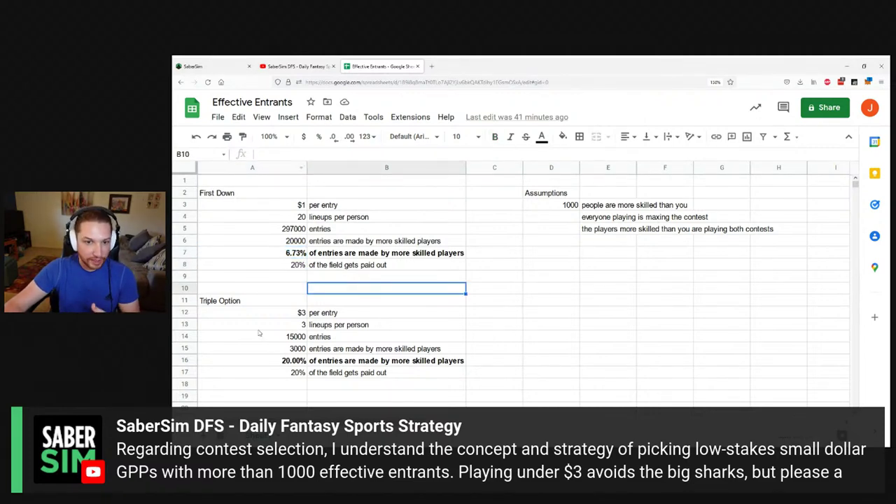
pyautogui.click(514, 315)
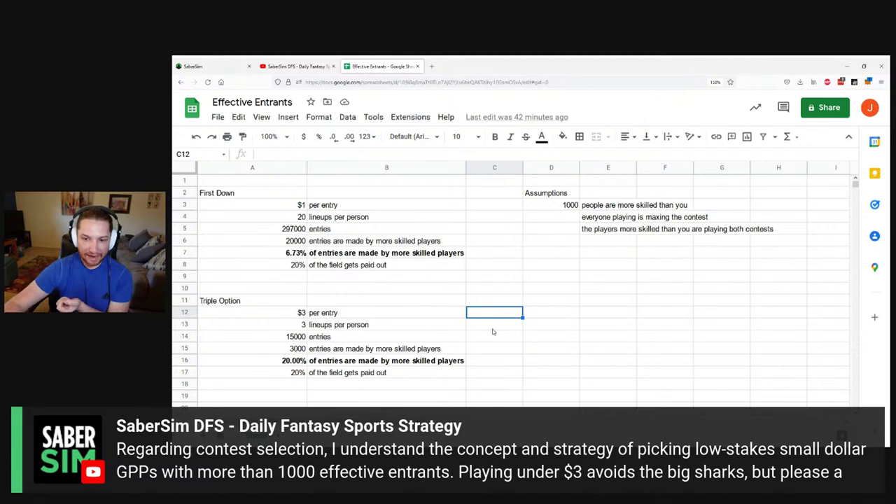
pyautogui.click(295, 337)
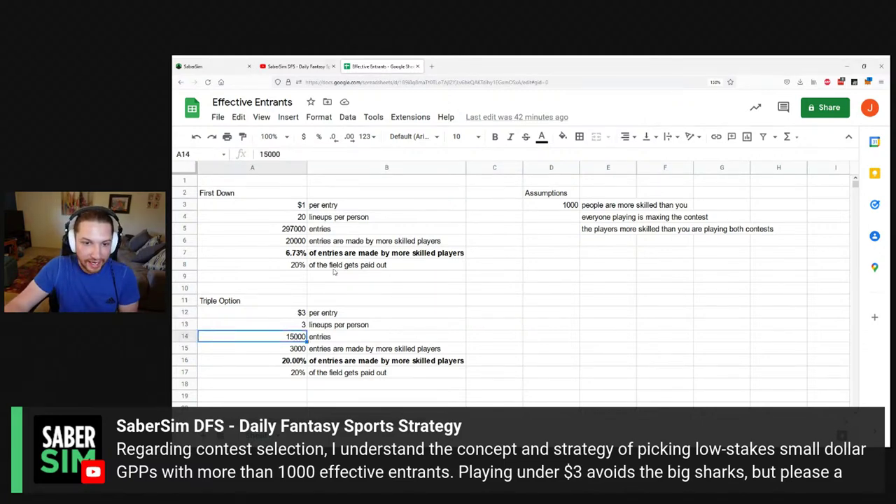
pyautogui.click(281, 231)
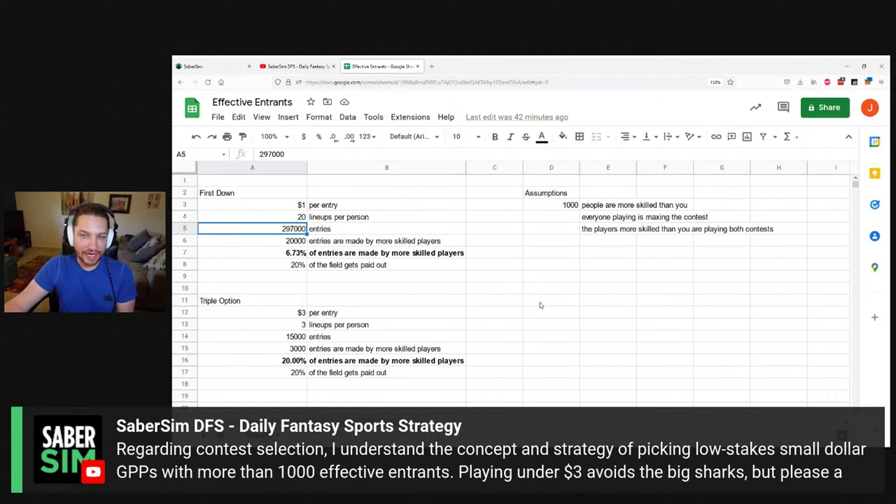
pyautogui.moveTo(259, 287); pyautogui.dragTo(422, 374)
pyautogui.click(518, 398)
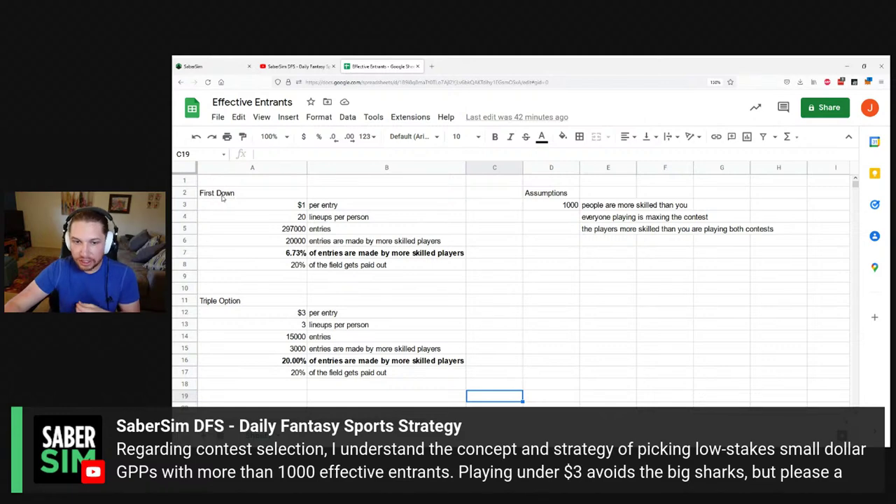
# Switch from the spreadsheet back to SaberSim and open the Late Swap settings for the contest entries.
pyautogui.moveTo(223, 199); pyautogui.dragTo(430, 265)
pyautogui.click(523, 300)
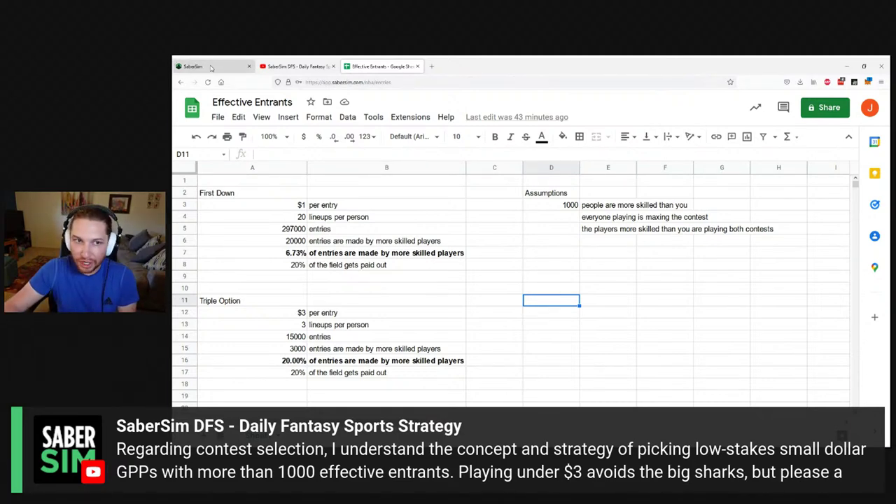
pyautogui.click(190, 64)
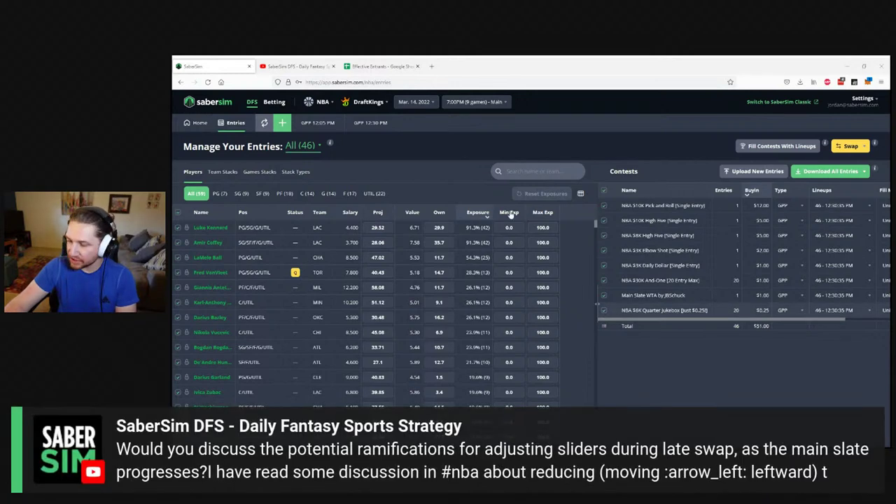
pyautogui.click(195, 122)
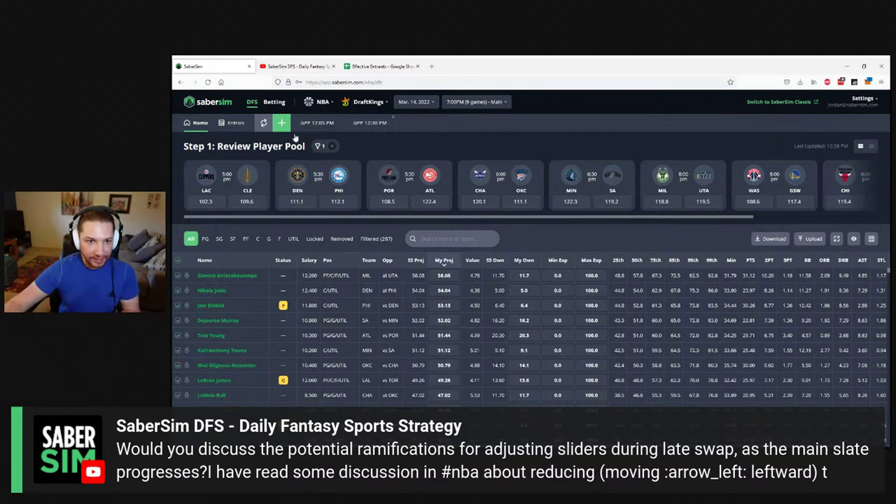
pyautogui.click(233, 125)
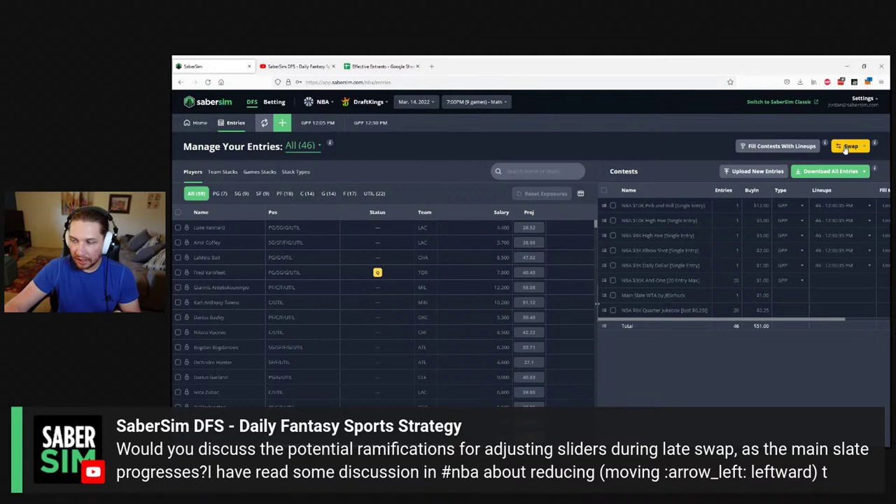
pyautogui.click(848, 147)
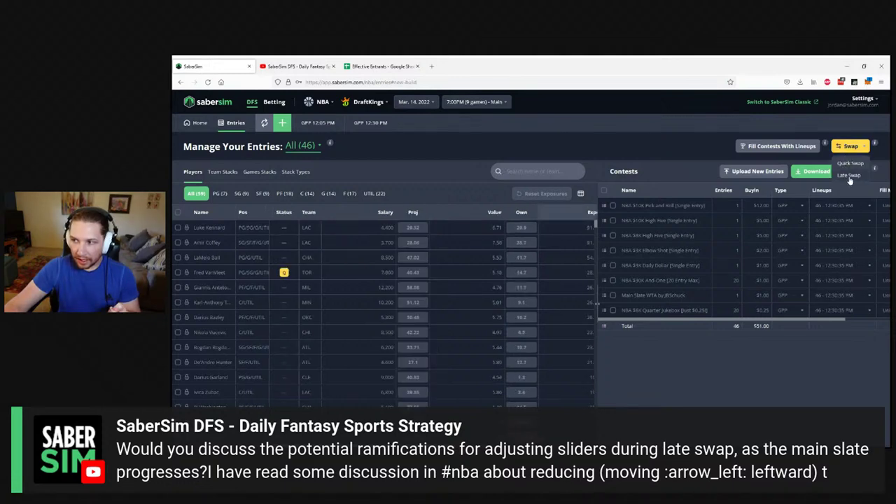
pyautogui.click(849, 176)
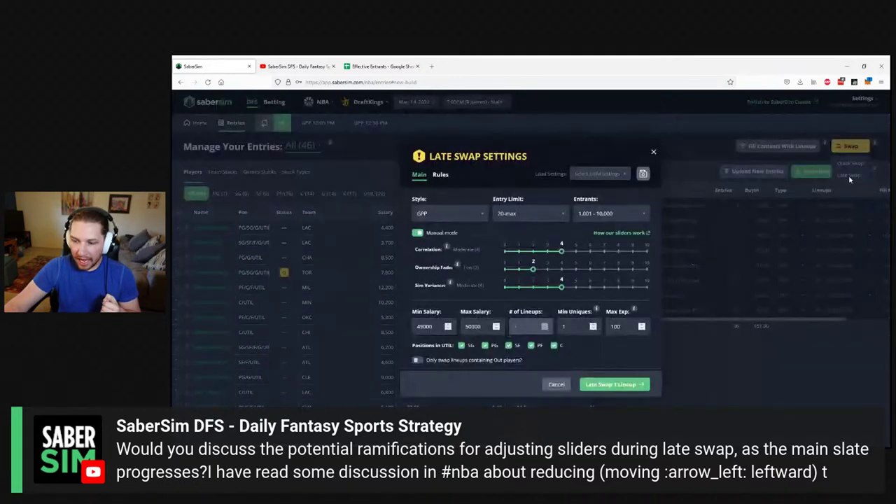
# Try the 150-max entry limit, return it to 20-max, and set the entrants to 10,001 - 50,000.
pyautogui.click(523, 213)
pyautogui.click(521, 271)
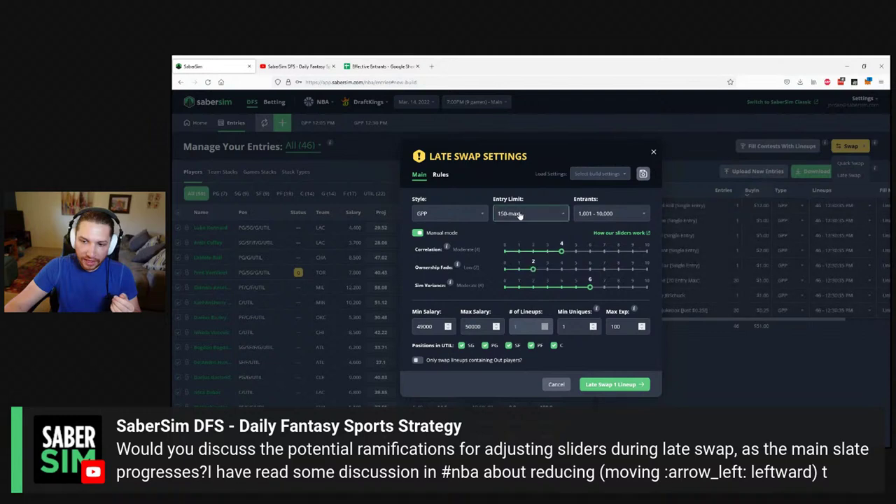
pyautogui.click(521, 214)
pyautogui.click(510, 259)
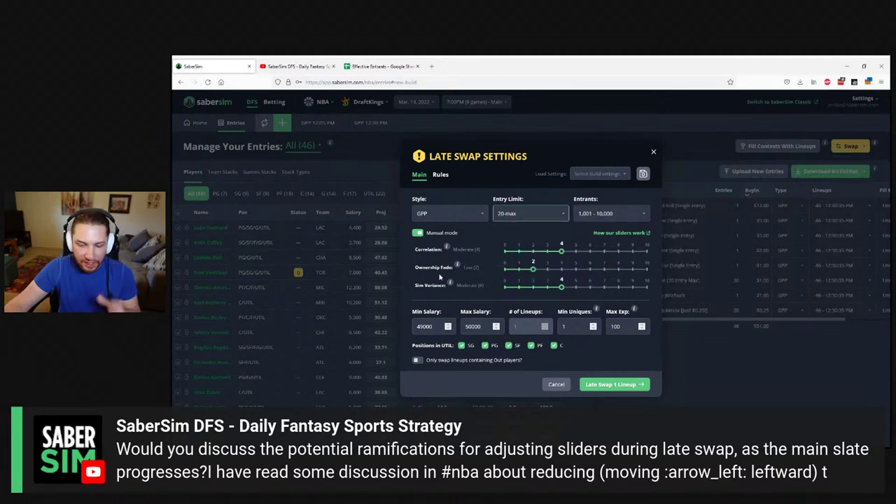
pyautogui.click(610, 214)
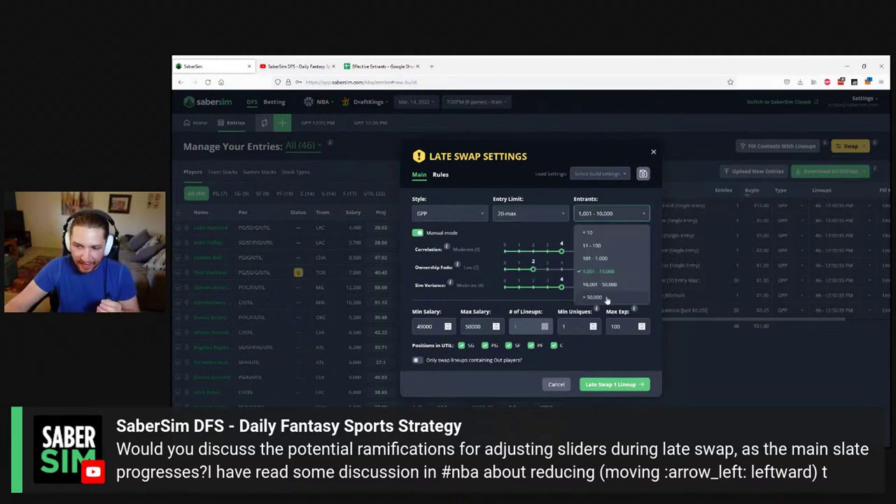
pyautogui.click(602, 285)
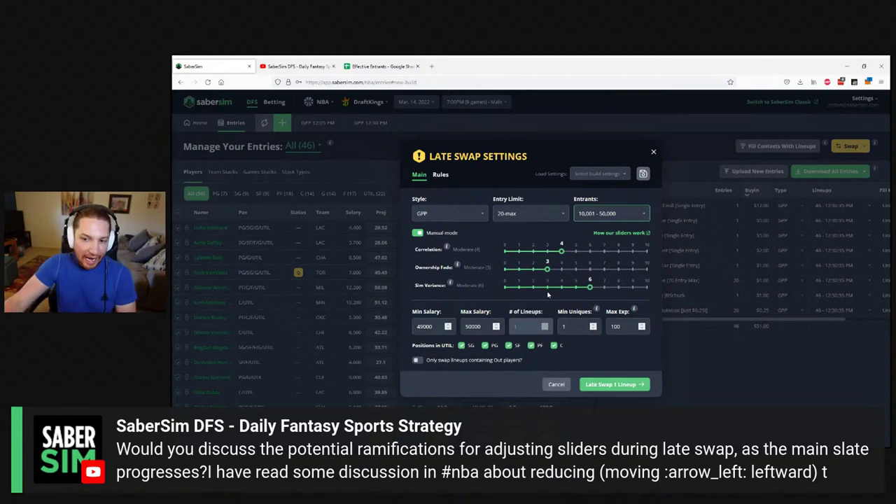
# Lower Ownership Fade to 1 and Sim Variance to 4, also trying Sim Variance at 0 before returning it to 4.
pyautogui.click(534, 275)
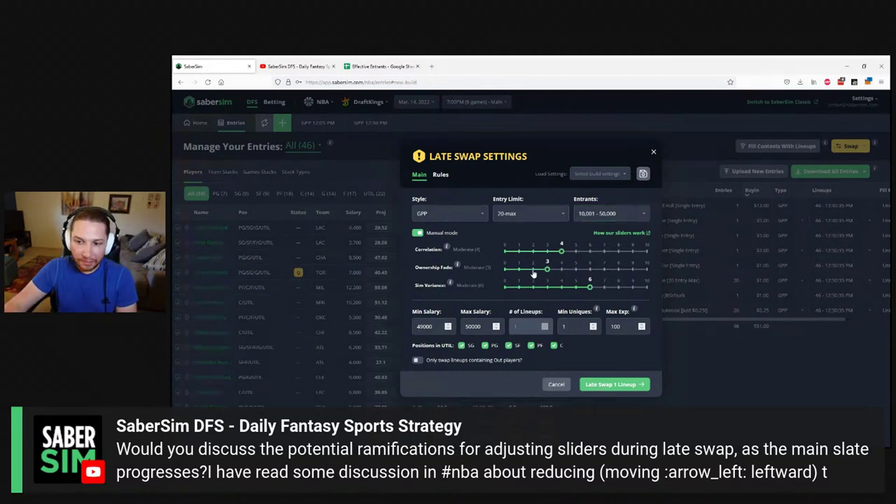
pyautogui.click(518, 271)
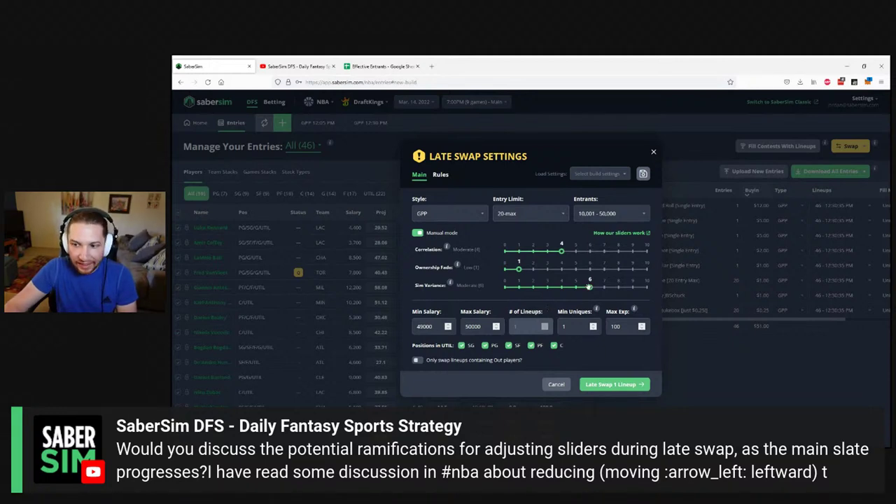
pyautogui.moveTo(590, 287); pyautogui.dragTo(562, 300)
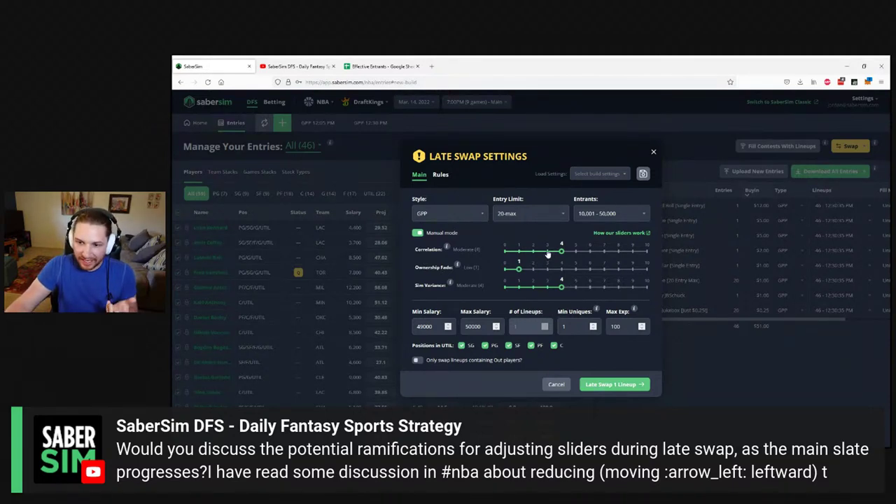
pyautogui.click(507, 288)
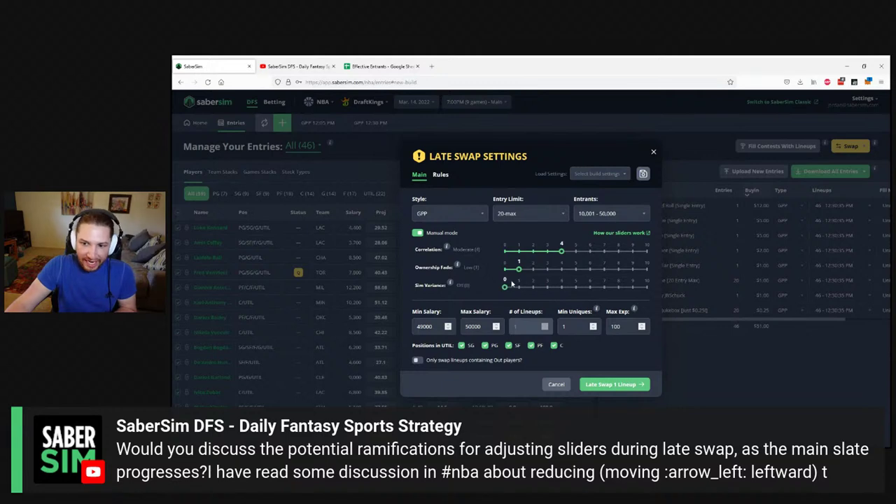
pyautogui.click(561, 288)
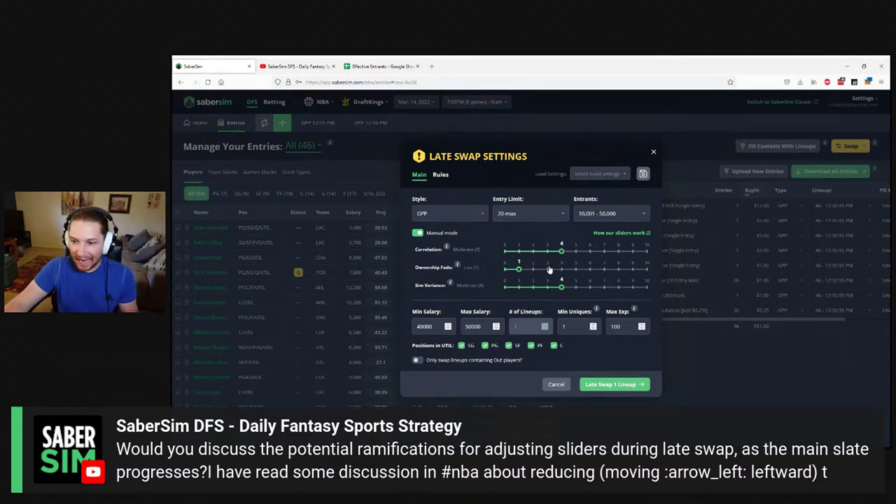
# Try Ownership Fade 5 with Sim Variance 8, lower them to 1 and 3, and close the Late Swap settings.
pyautogui.moveTo(550, 269); pyautogui.dragTo(619, 288)
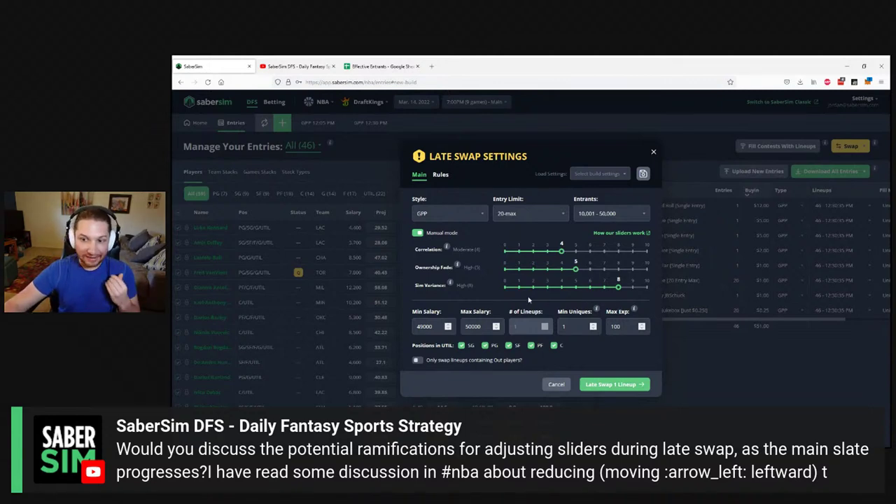
pyautogui.moveTo(561, 273); pyautogui.dragTo(529, 276)
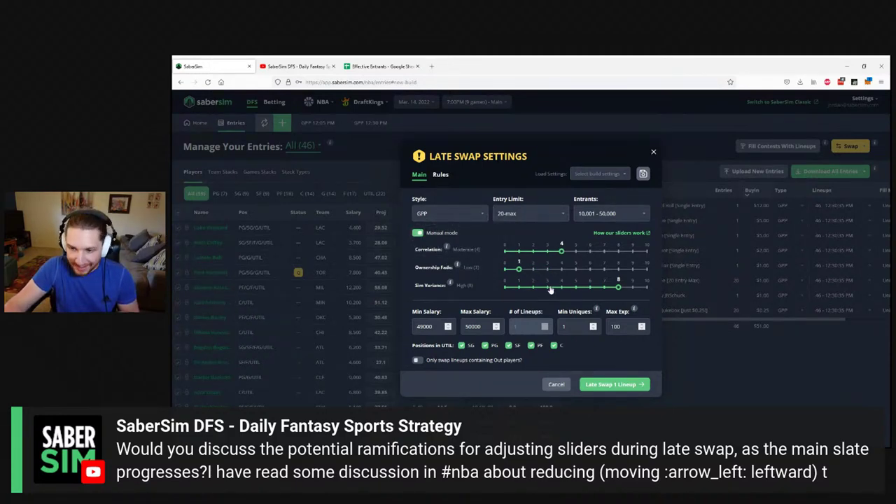
pyautogui.moveTo(552, 289); pyautogui.dragTo(538, 297)
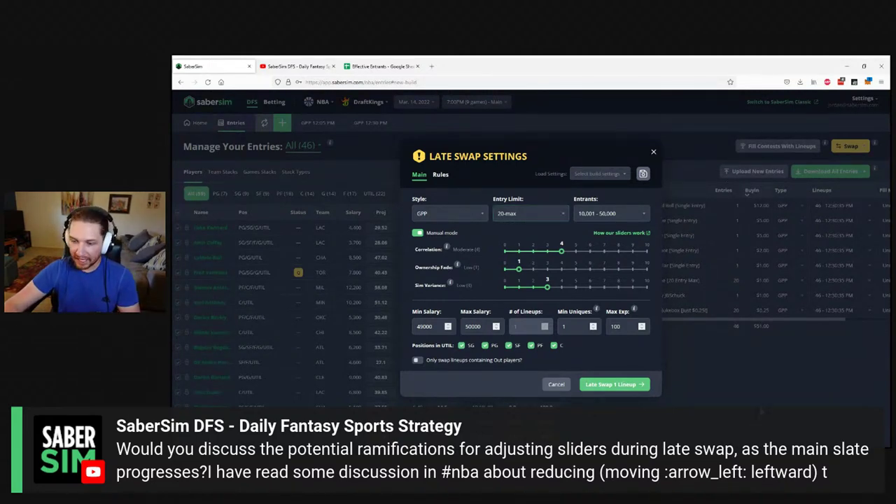
pyautogui.click(762, 411)
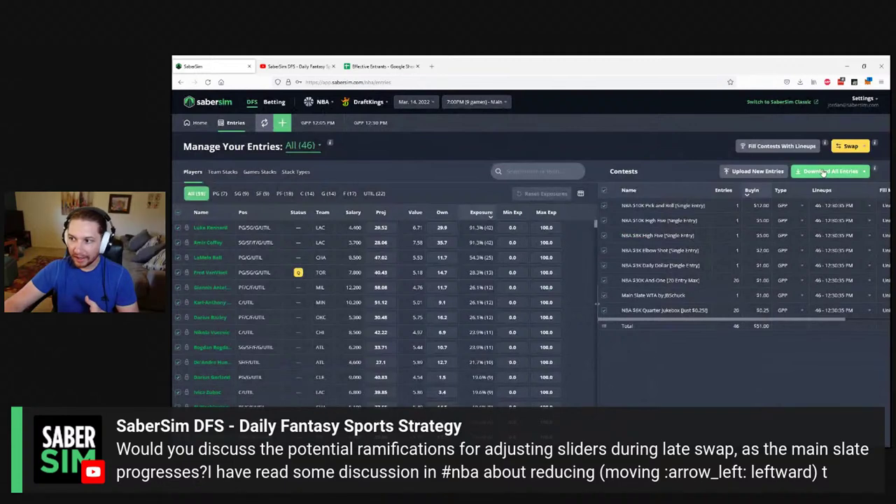
# Download the contest entries and reopen the Late Swap settings for all selected contests.
pyautogui.moveTo(824, 184)
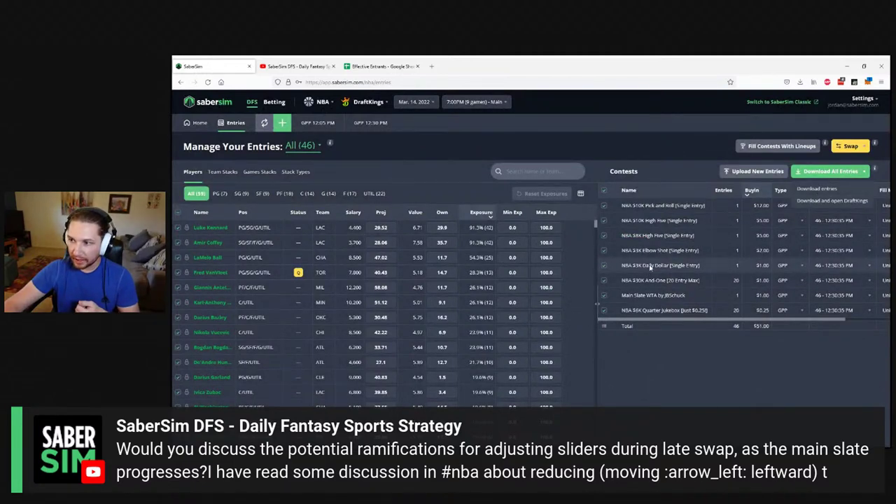
pyautogui.click(817, 189)
pyautogui.click(851, 146)
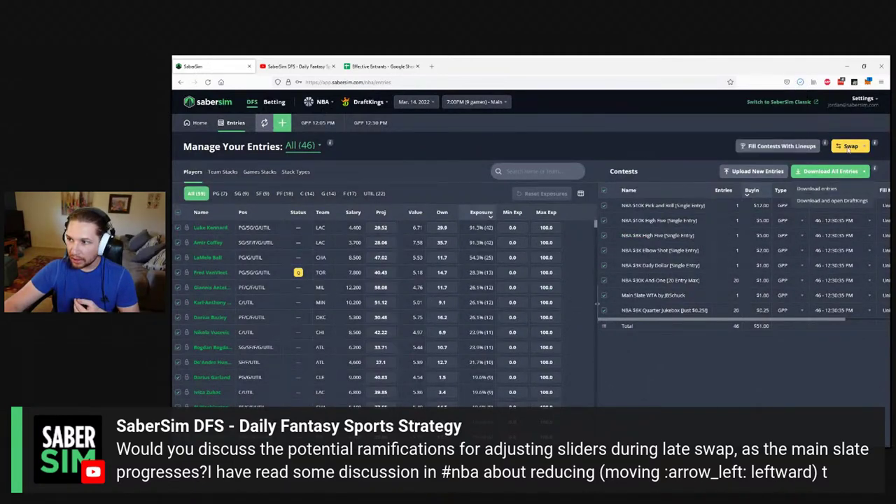
pyautogui.click(851, 177)
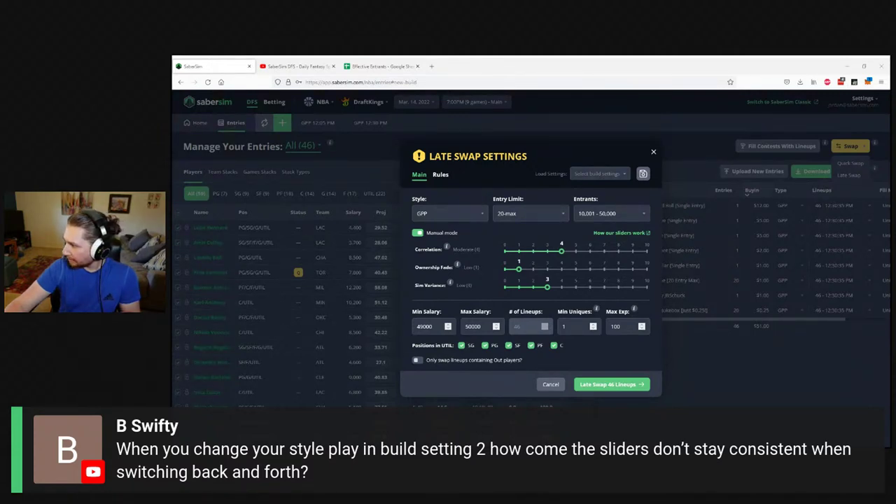
# Alternate the late swap style between Cash and GPP twice, ending on GPP, to compare the slider settings.
pyautogui.click(425, 214)
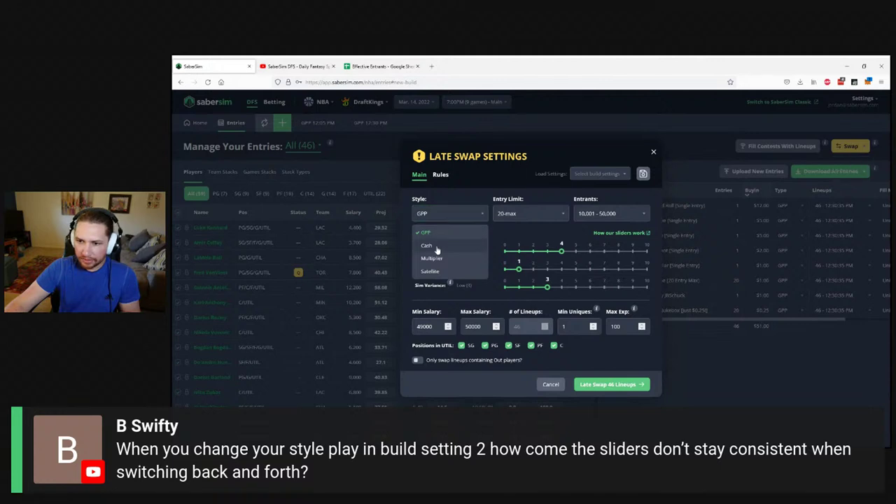
pyautogui.click(445, 232)
pyautogui.click(448, 215)
pyautogui.click(443, 232)
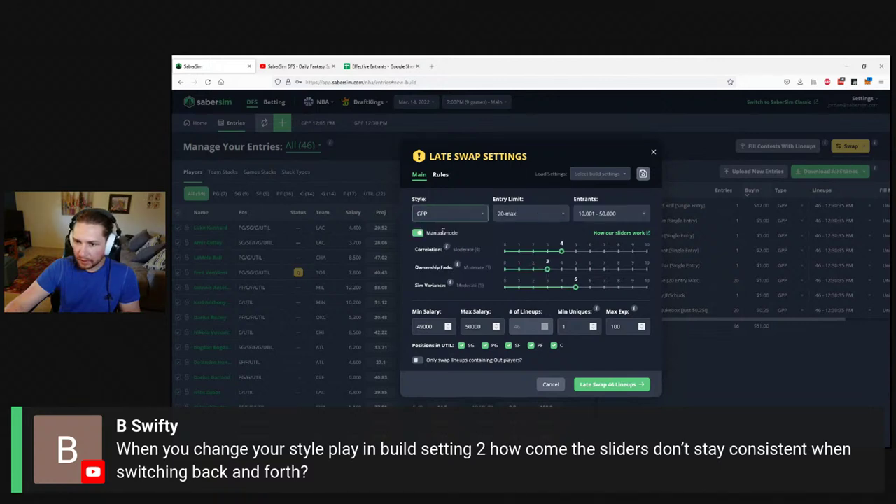
pyautogui.click(467, 215)
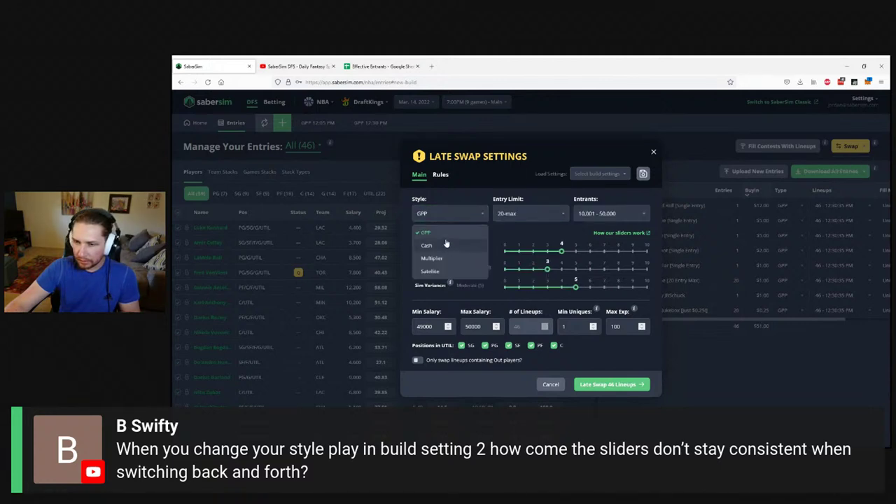
pyautogui.click(449, 242)
pyautogui.click(455, 220)
pyautogui.click(458, 235)
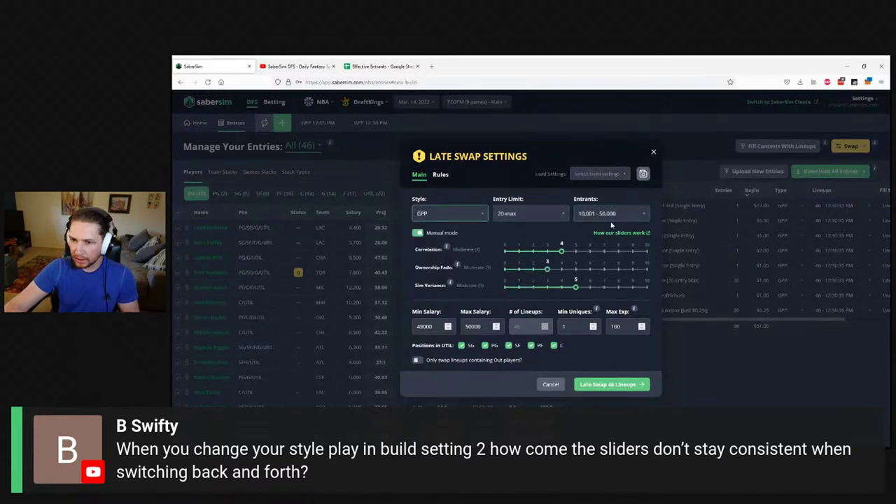
# Set the late swap entrants to 1,001 - 10,000 while keeping the GPP style and 20-max entry limit.
pyautogui.click(456, 214)
pyautogui.click(532, 215)
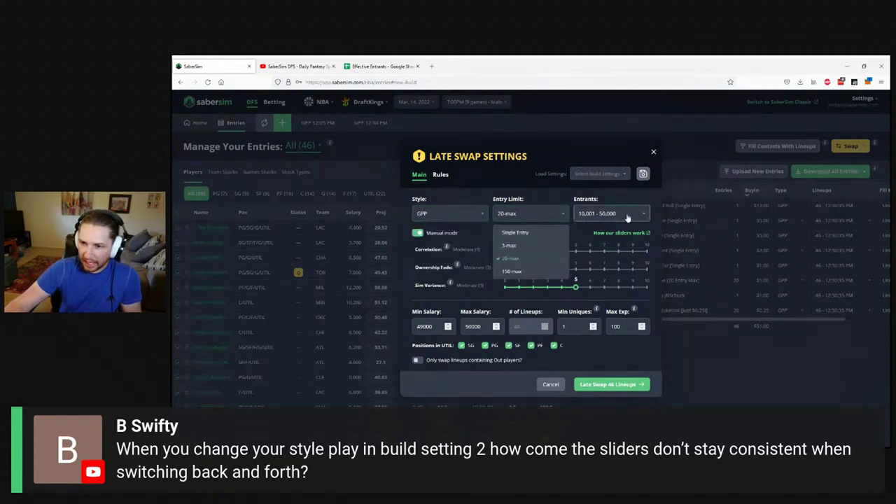
pyautogui.click(629, 215)
pyautogui.click(598, 271)
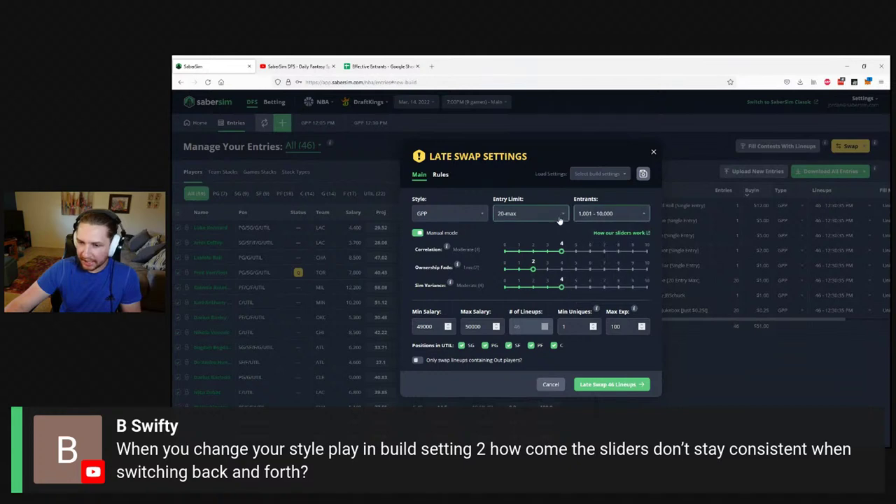
pyautogui.click(532, 214)
pyautogui.click(610, 212)
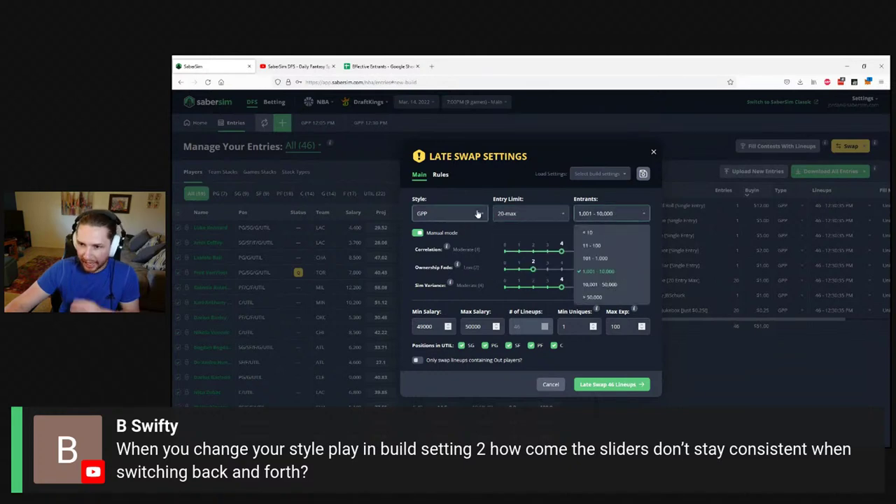
pyautogui.click(521, 196)
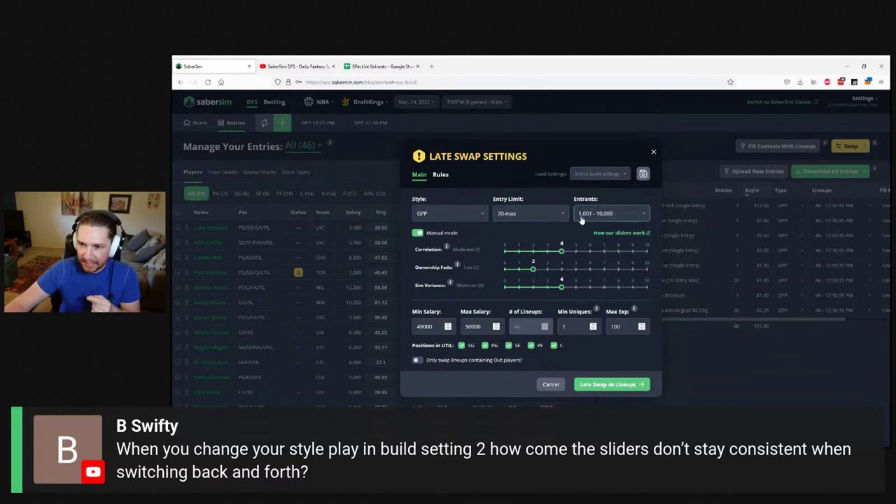
# With 1,001 - 10,000 entrants selected, change the style to Cash and return it to GPP.
pyautogui.click(455, 219)
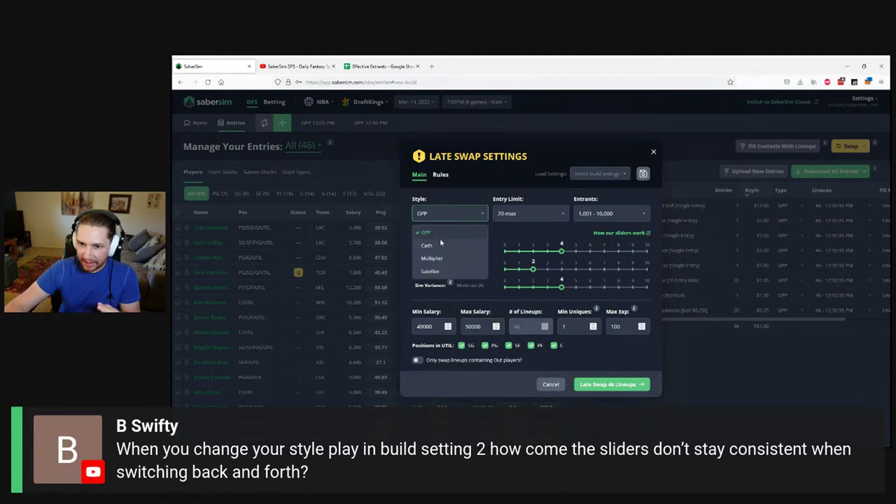
pyautogui.click(439, 246)
pyautogui.click(455, 217)
pyautogui.click(450, 233)
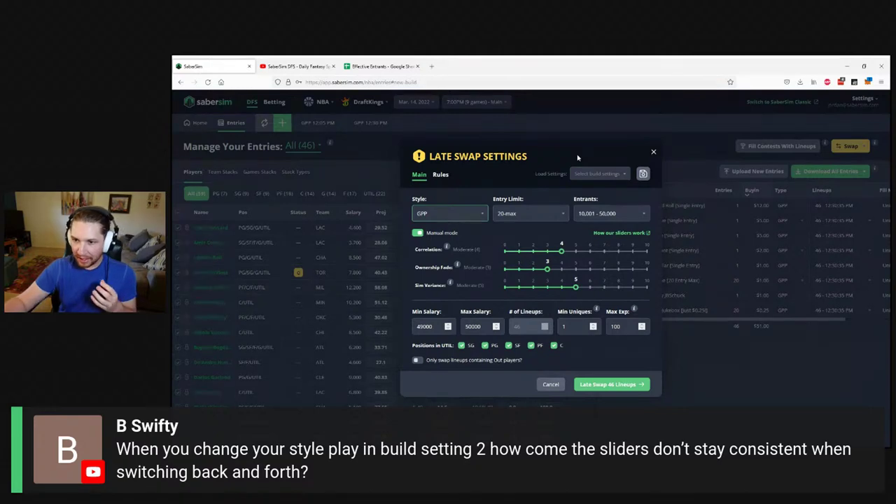
# Set the entrants back to 1,001 - 10,000 and change the late swap style to Cash.
pyautogui.click(459, 216)
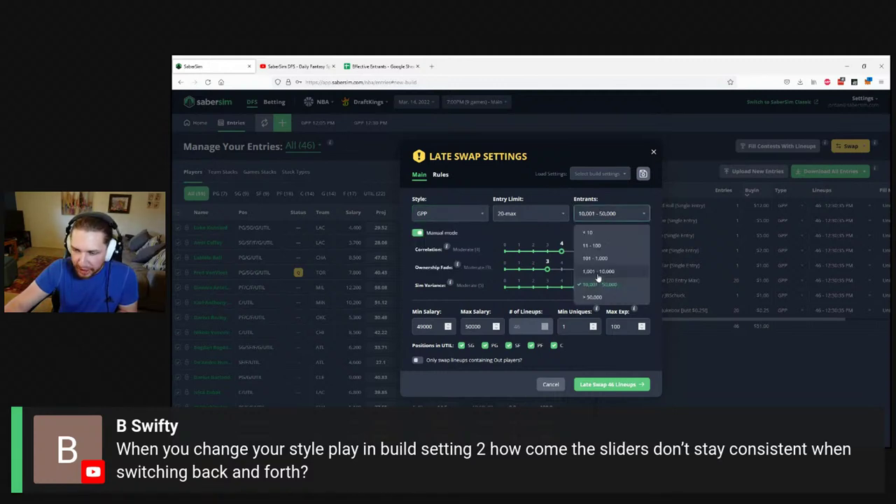
pyautogui.click(445, 219)
pyautogui.click(443, 214)
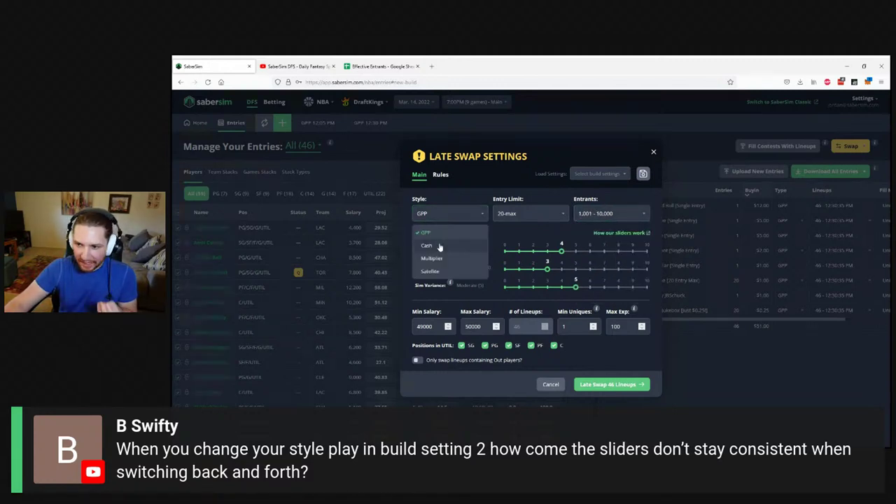
pyautogui.click(445, 248)
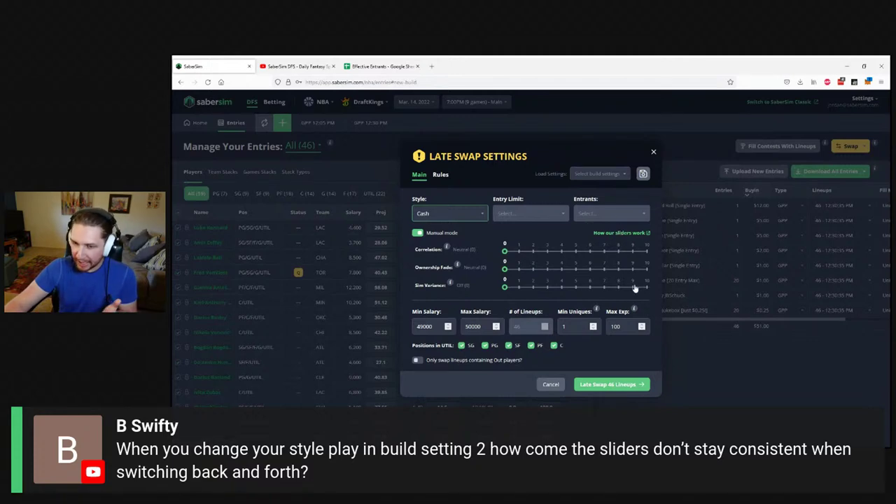
# Return the late swap style to GPP and set the entrants to 1,001 - 10,000.
pyautogui.click(455, 216)
pyautogui.click(444, 237)
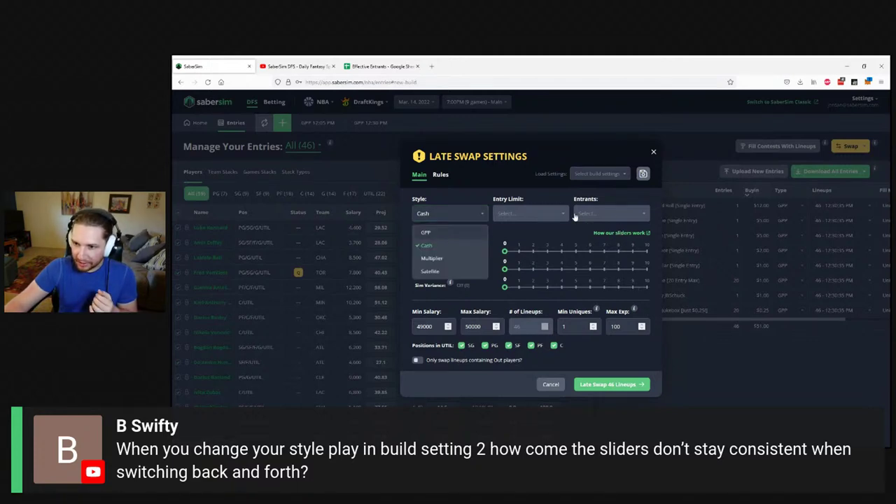
pyautogui.click(594, 215)
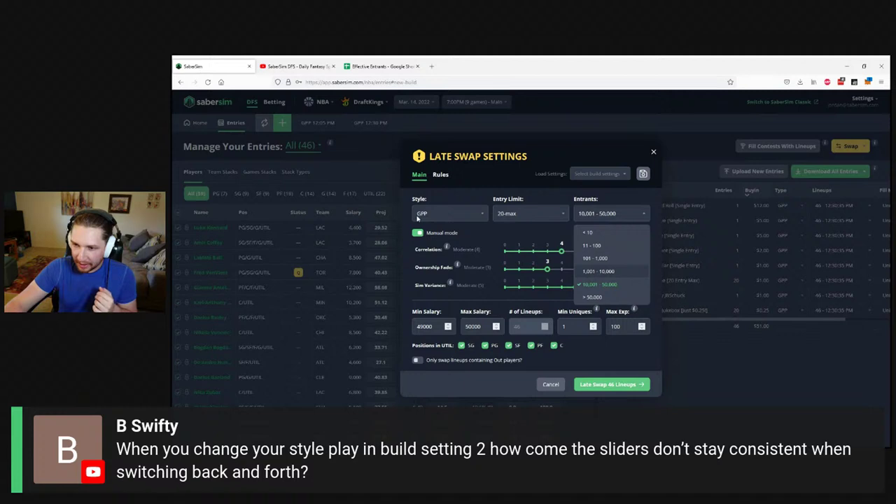
pyautogui.click(599, 272)
# Change the late swap style to Satellite and back to GPP, and close the settings without swapping lineups.
pyautogui.click(448, 214)
pyautogui.click(439, 279)
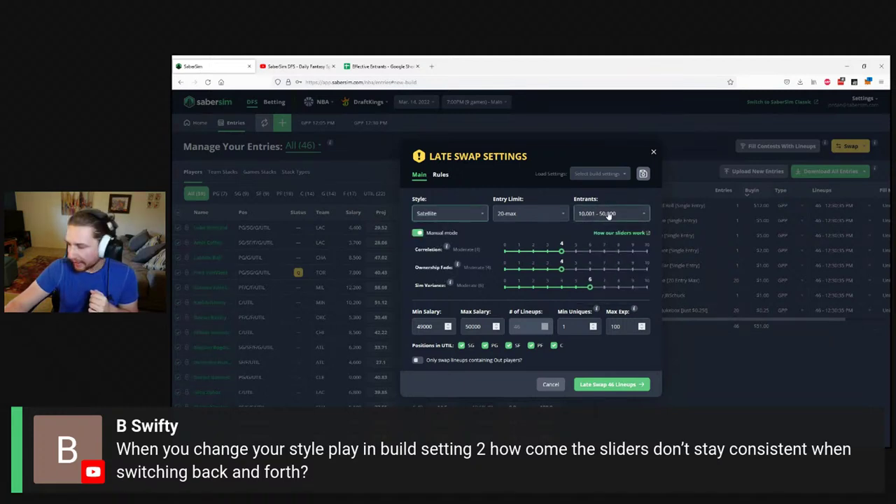
pyautogui.click(480, 212)
pyautogui.click(451, 232)
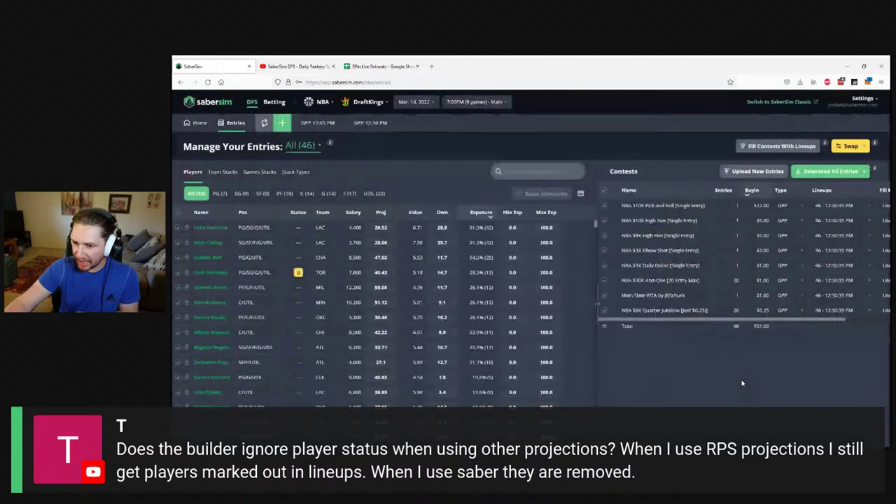
pyautogui.click(742, 383)
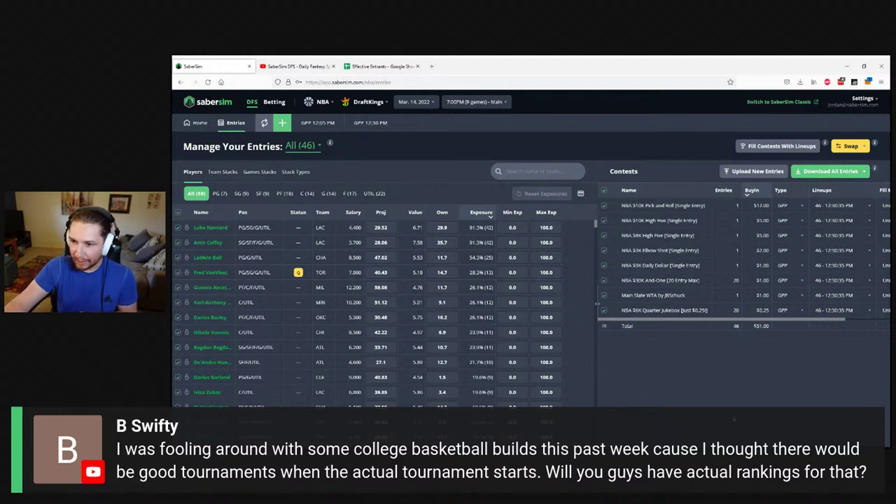
# Sort the contests by buy-in from lowest to highest.
pyautogui.click(753, 192)
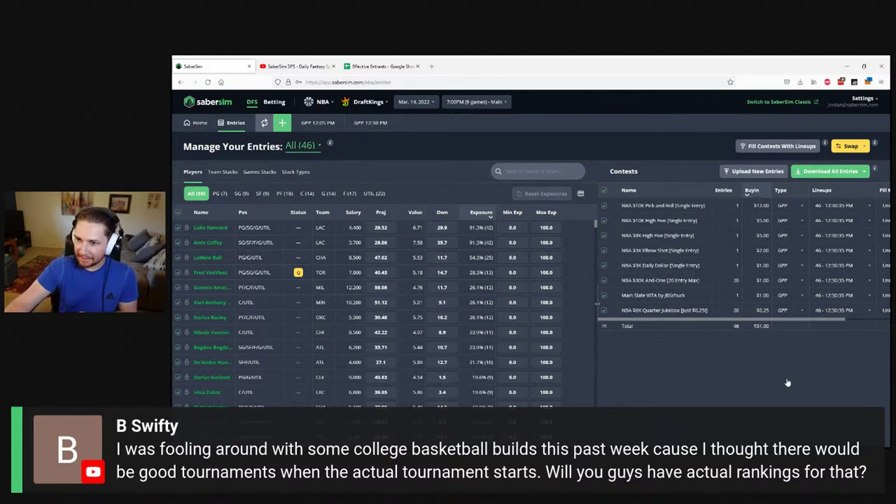
pyautogui.click(753, 192)
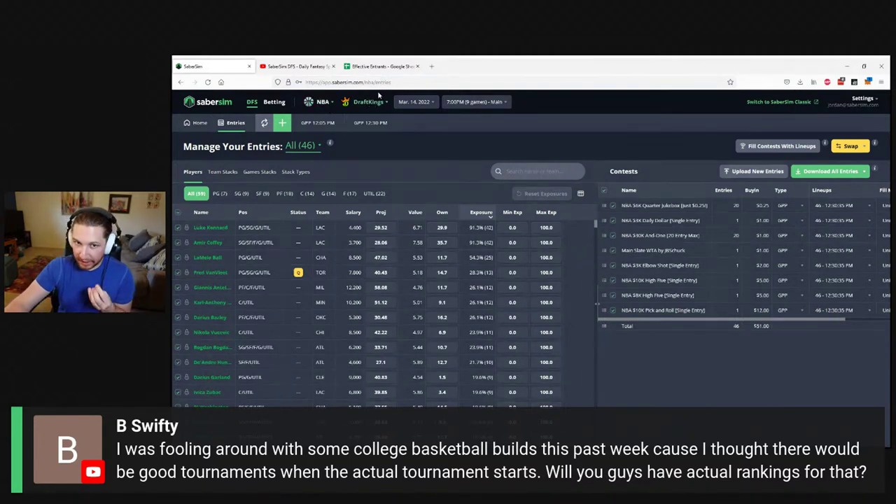
# View the college basketball (CBB) player pool and return to the NBA player pool.
pyautogui.click(324, 102)
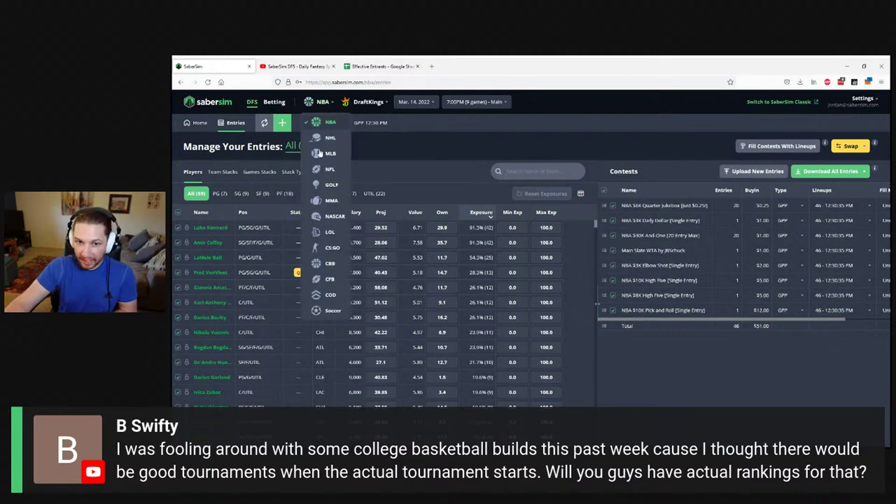
pyautogui.click(330, 264)
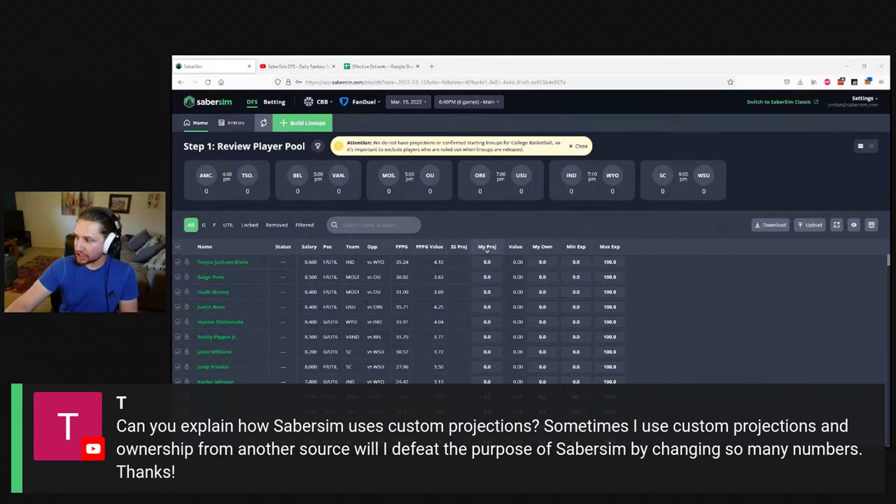
pyautogui.click(321, 101)
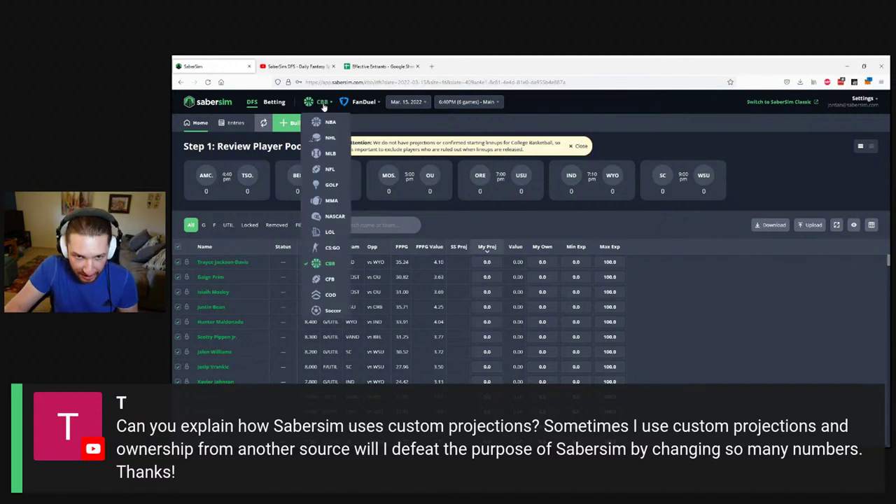
pyautogui.click(330, 122)
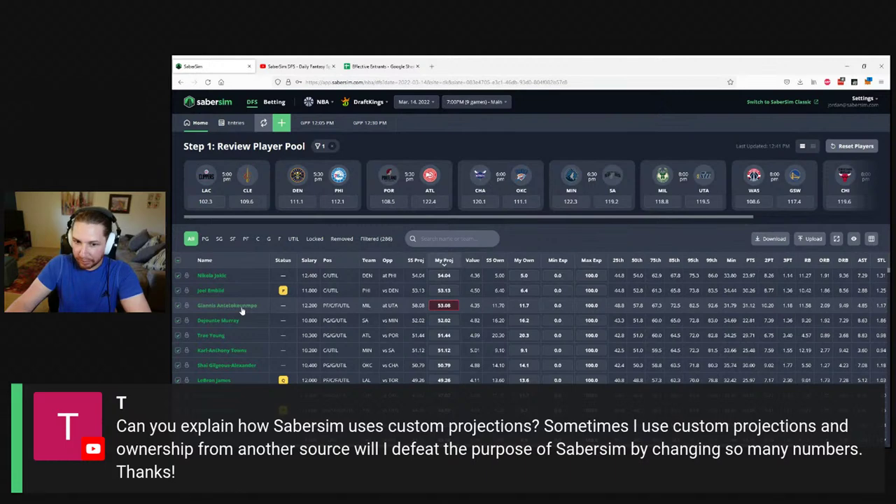
# Examine Giannis Antetokounmpo's fantasy point distribution twice and reset his custom projection to the SaberSim value.
pyautogui.click(330, 305)
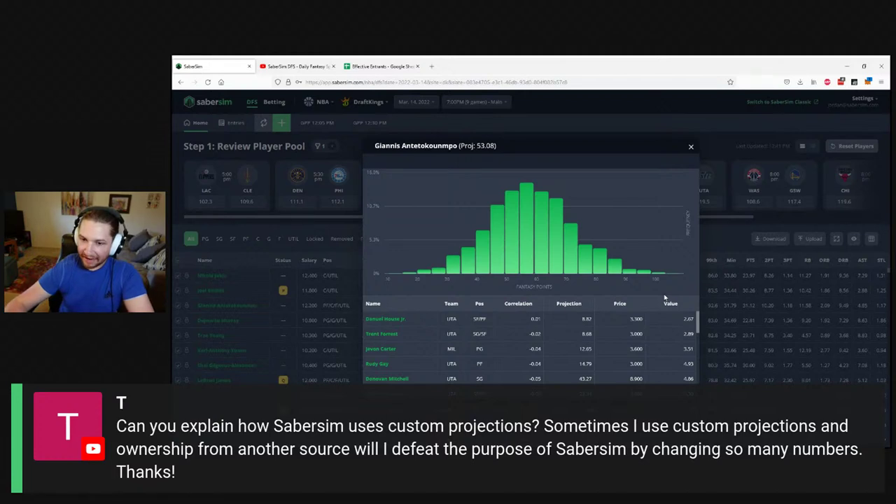
pyautogui.moveTo(449, 269)
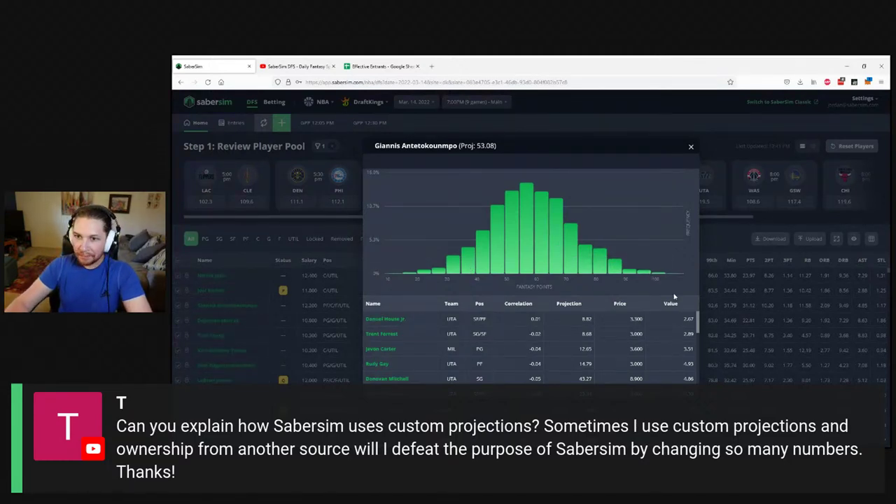
pyautogui.click(602, 120)
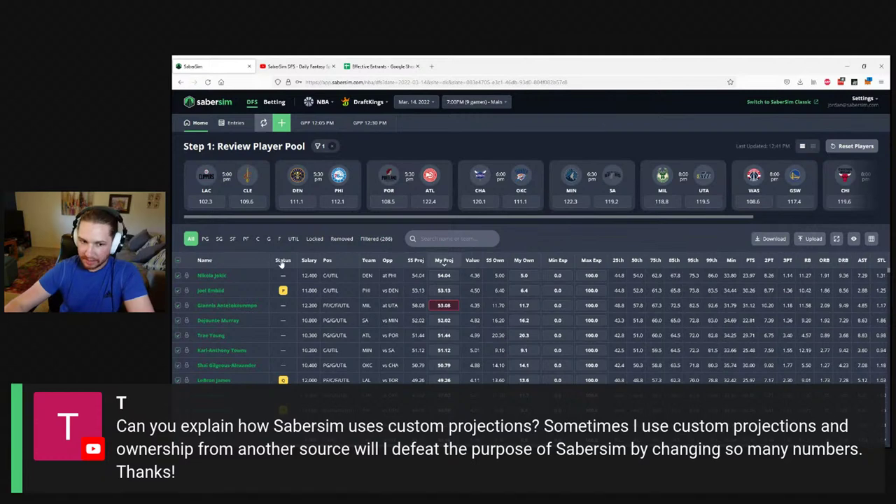
pyautogui.click(244, 308)
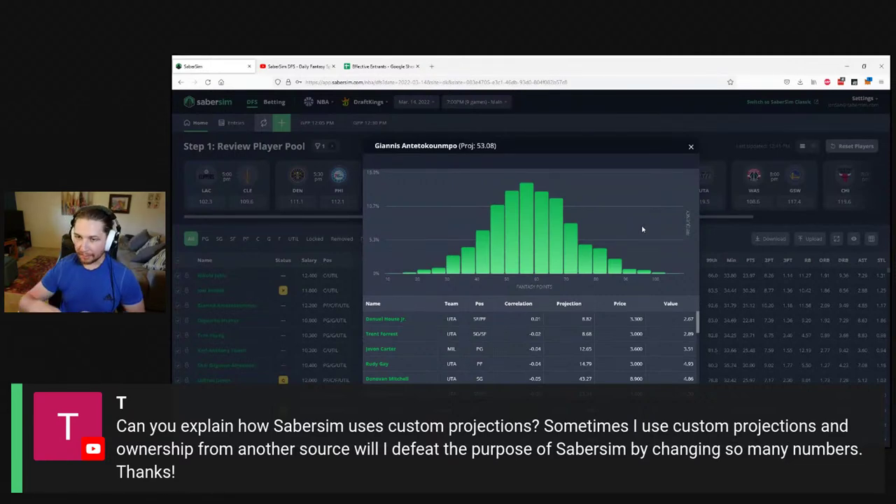
pyautogui.click(534, 122)
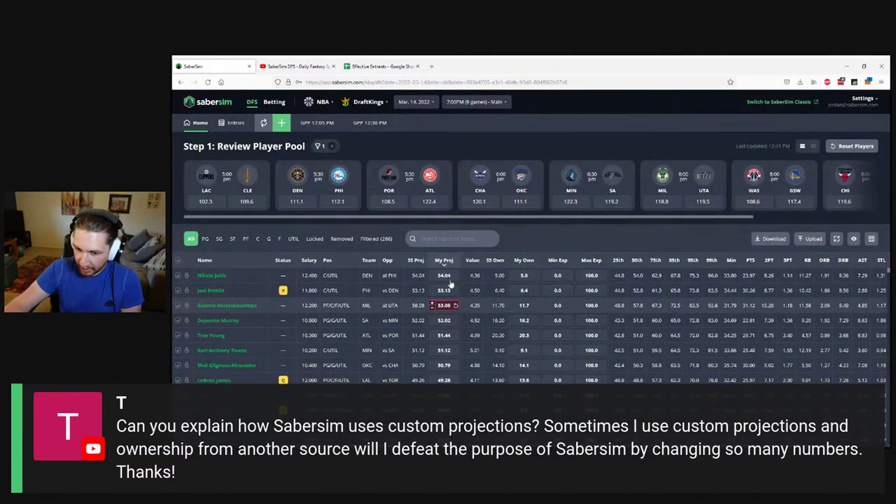
pyautogui.click(441, 260)
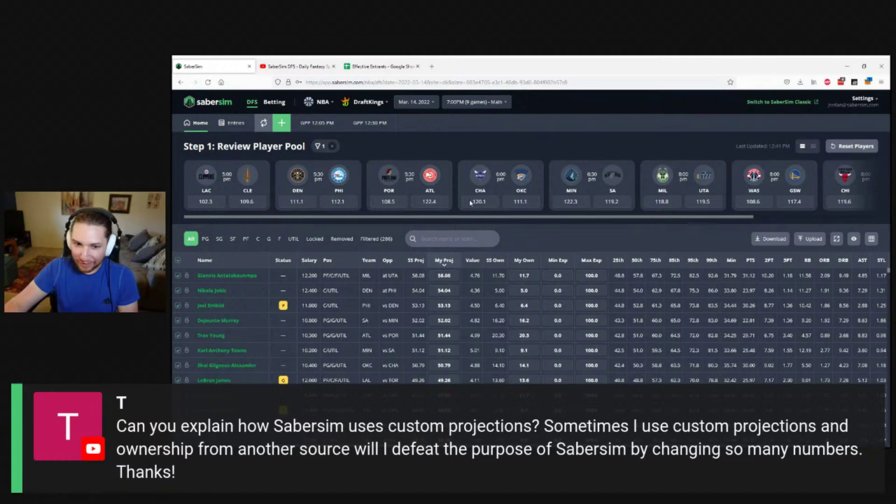
pyautogui.moveTo(443, 275)
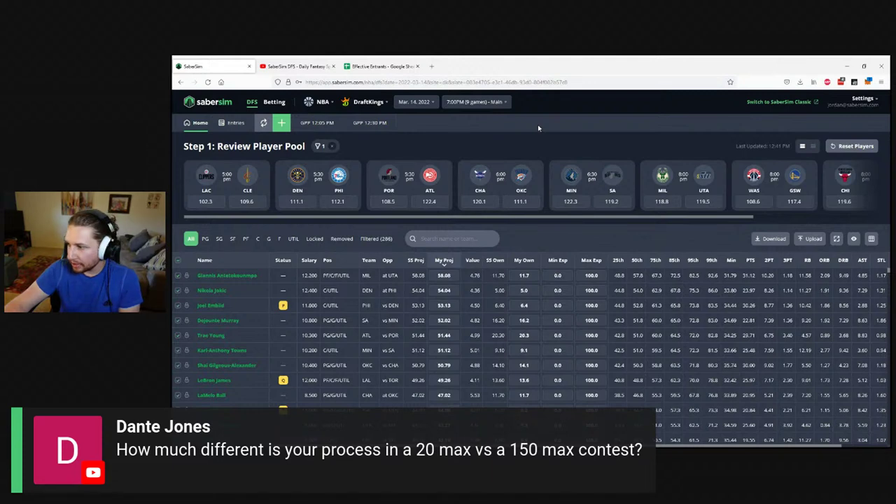
# Try a 150-max entry limit in the new build's contest settings and close them without building.
pyautogui.click(280, 125)
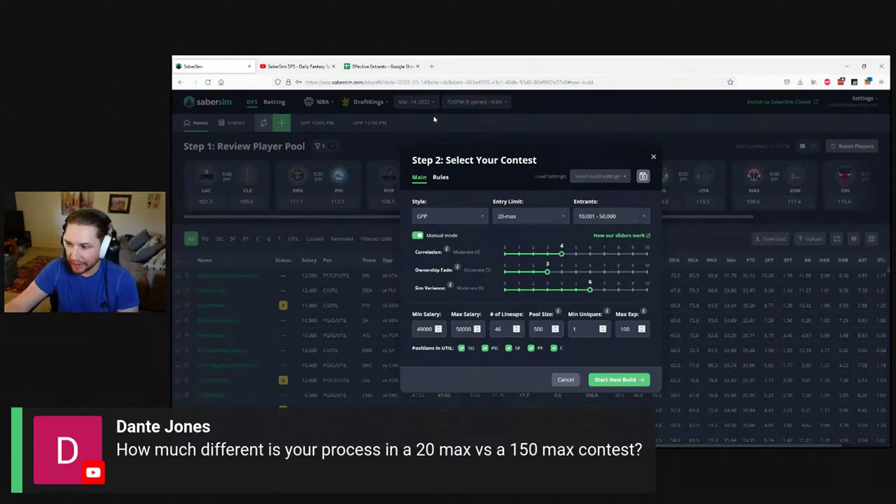
pyautogui.click(549, 219)
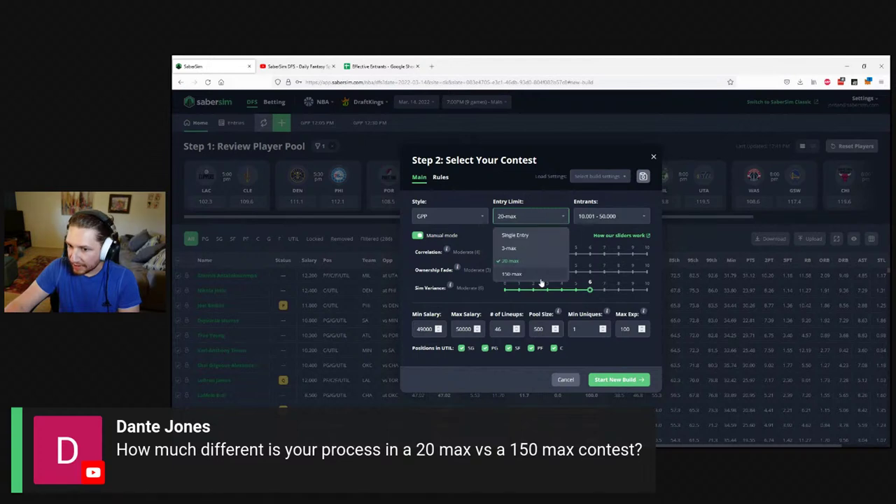
pyautogui.click(538, 273)
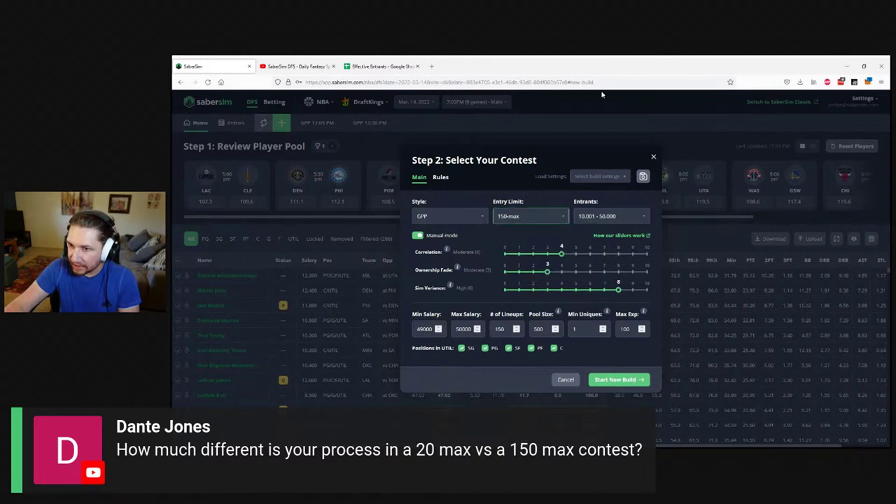
pyautogui.click(474, 143)
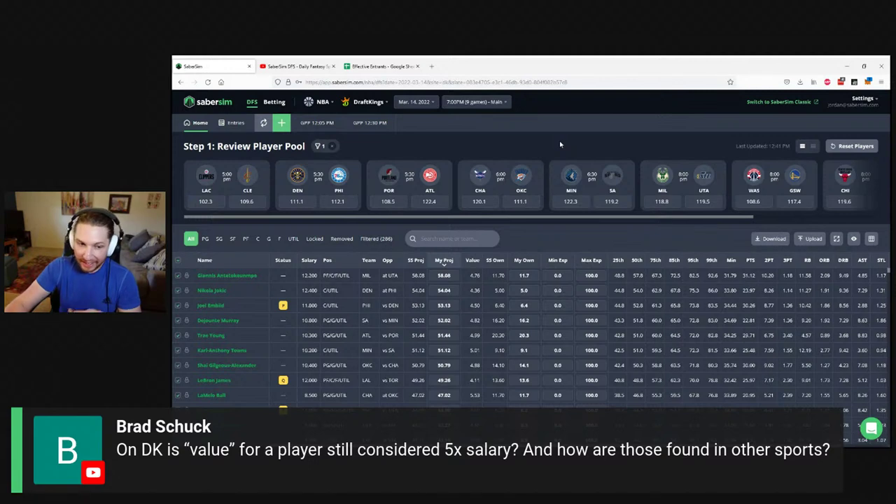
# Check Giannis Antetokounmpo's range of fantasy point outcomes and examine the player pool's Value column.
pyautogui.click(235, 278)
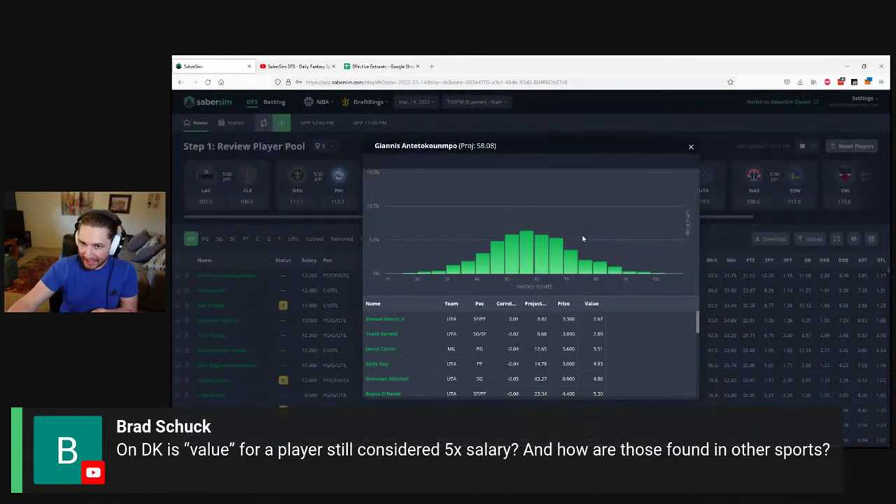
pyautogui.click(585, 125)
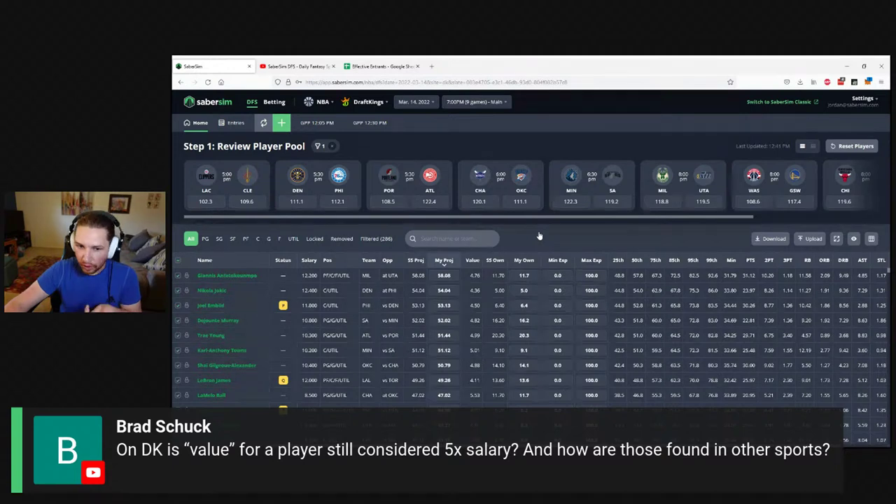
pyautogui.click(472, 259)
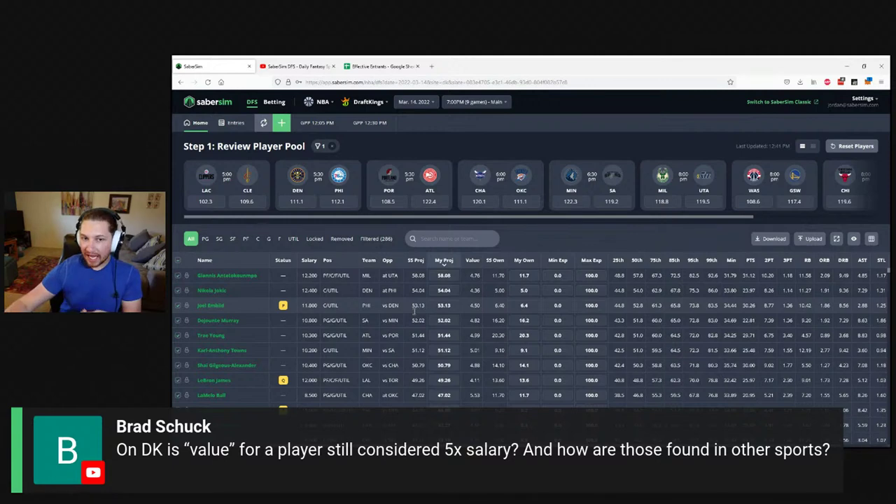
# Start a new GPP lineup build with a 20-max entry limit and 10,001 - 50,000 entrants.
pyautogui.click(281, 124)
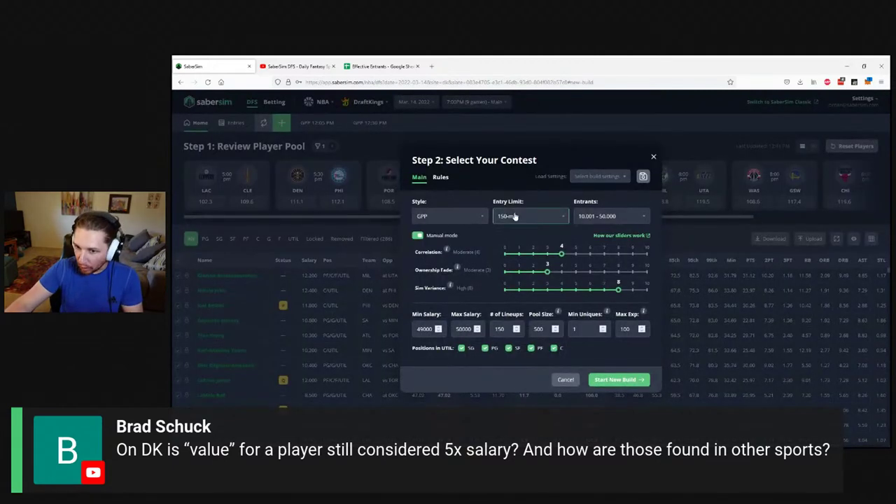
pyautogui.click(525, 217)
pyautogui.click(511, 260)
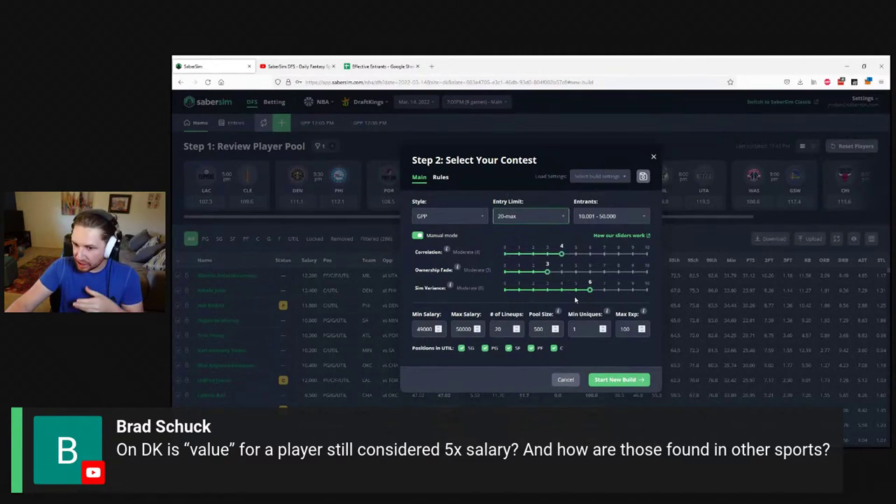
pyautogui.click(608, 382)
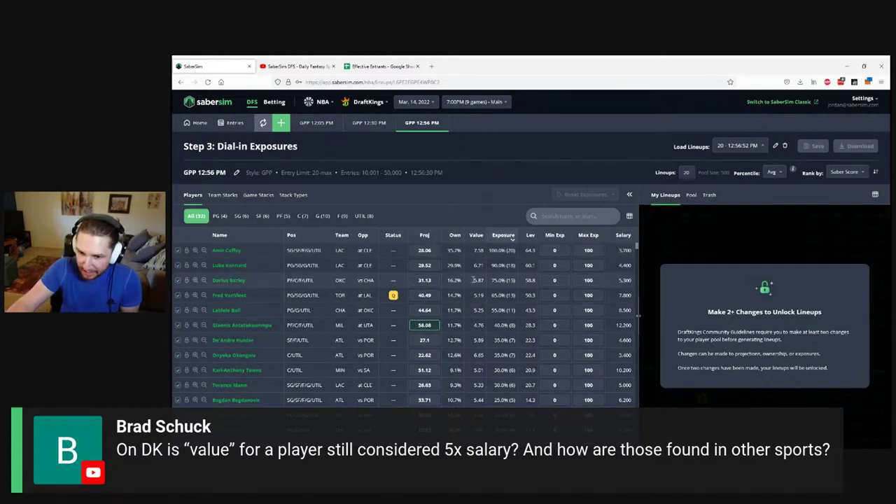
# Inspect the Value figures of the new build's players, and view SaberSim's YouTube channel before returning to the build.
pyautogui.moveTo(476, 280); pyautogui.dragTo(483, 324)
pyautogui.click(483, 326)
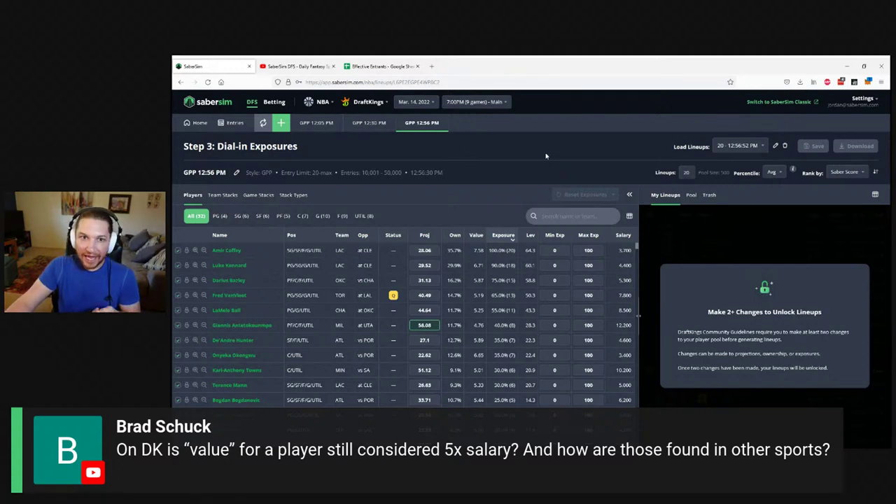
pyautogui.hotkey('ctrl', 'Tab')
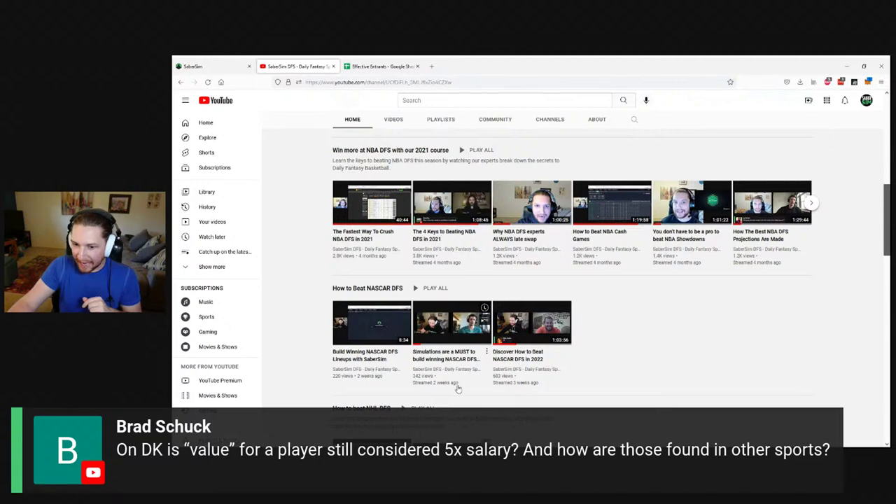
pyautogui.click(227, 63)
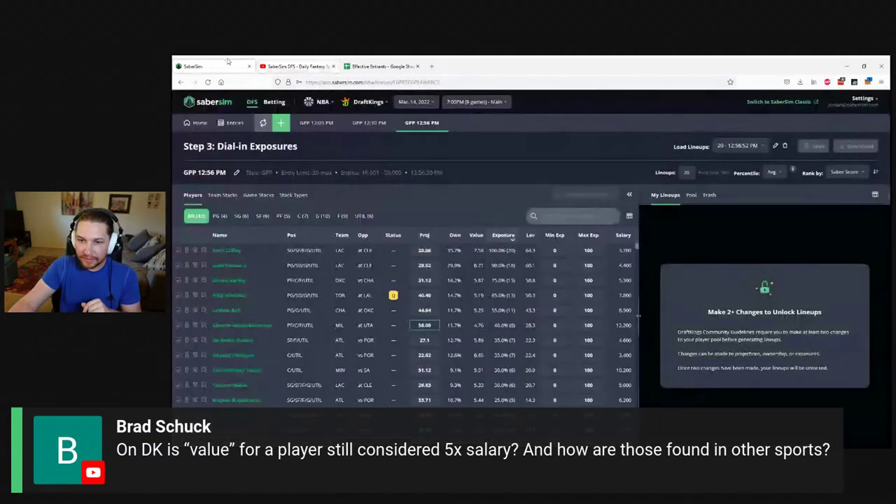
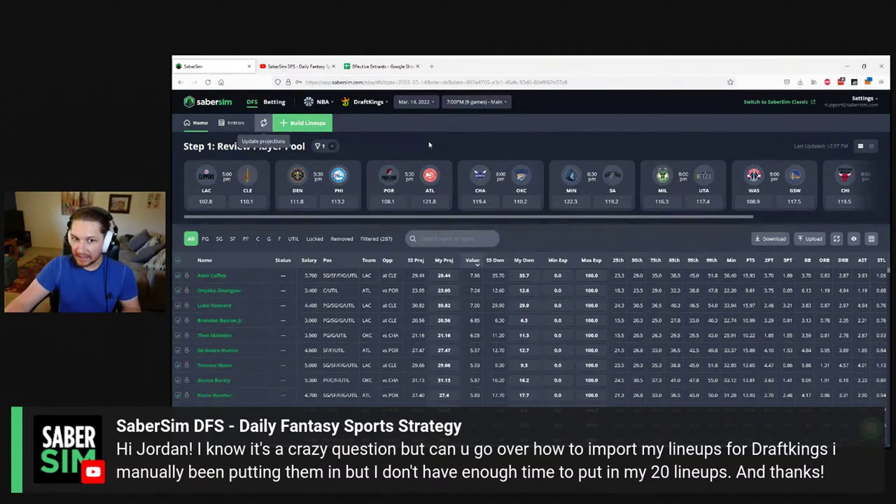
# Download the entries template file from DraftKings and upload DKEntries(247).csv as the entries file.
pyautogui.click(238, 127)
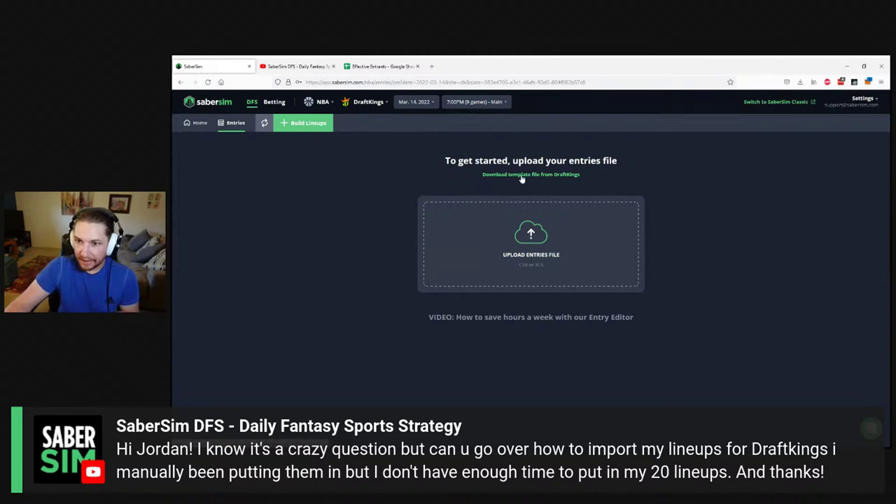
pyautogui.click(522, 175)
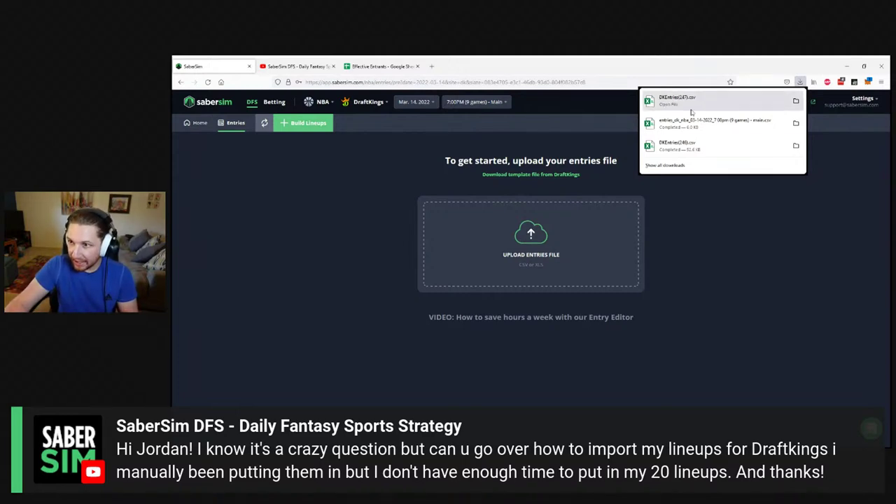
pyautogui.moveTo(676, 100); pyautogui.dragTo(530, 264)
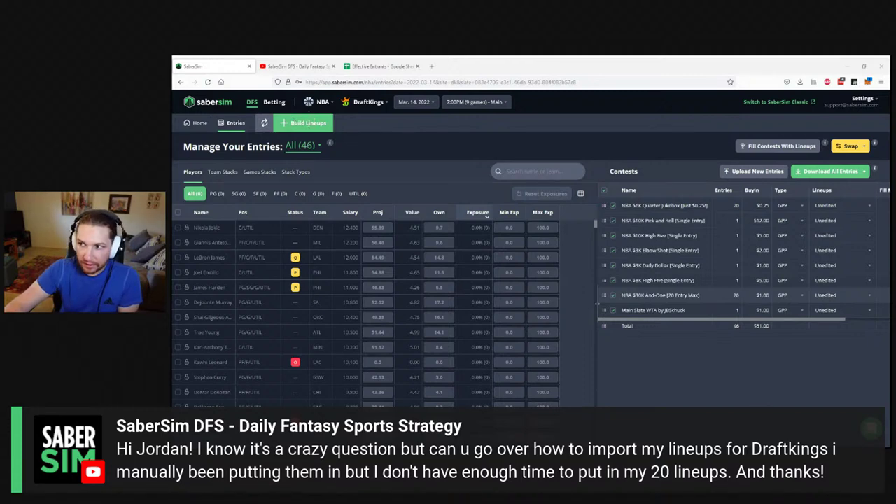
# Start a new GPP build of 46 lineups with a 20-max entry limit and 10,001 - 50,000 entrants.
pyautogui.click(313, 130)
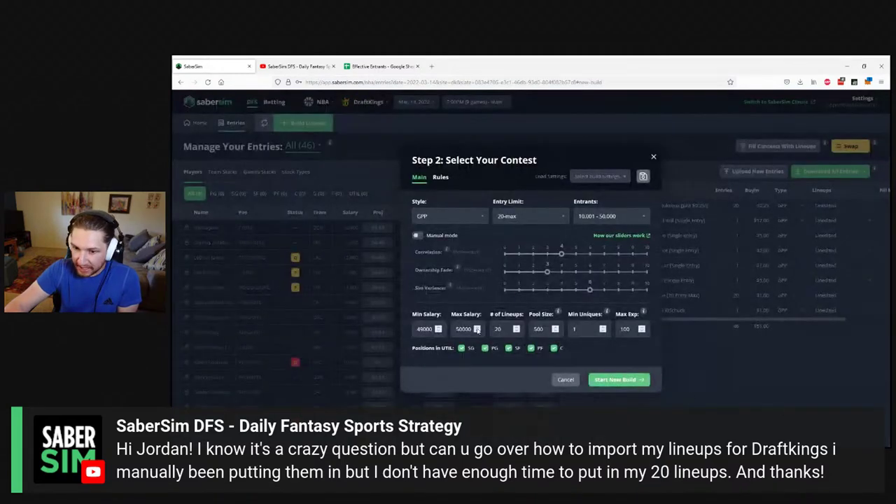
pyautogui.click(493, 328)
pyautogui.write('46')
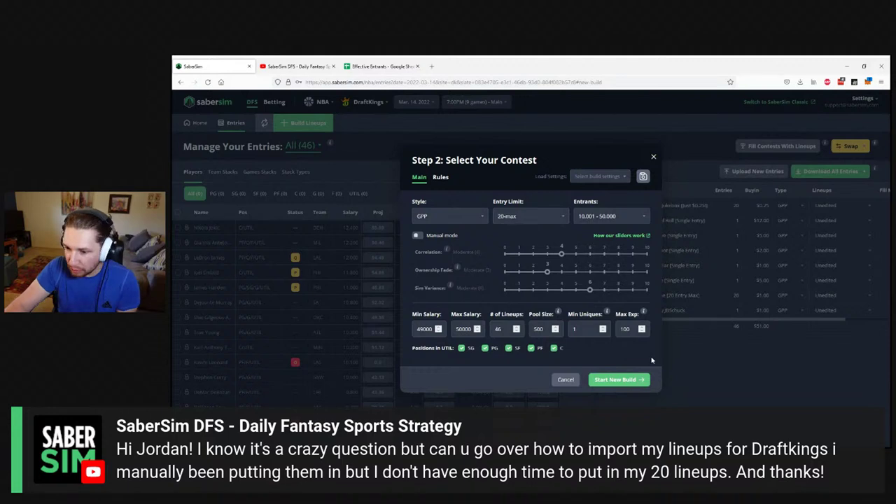
pyautogui.click(621, 382)
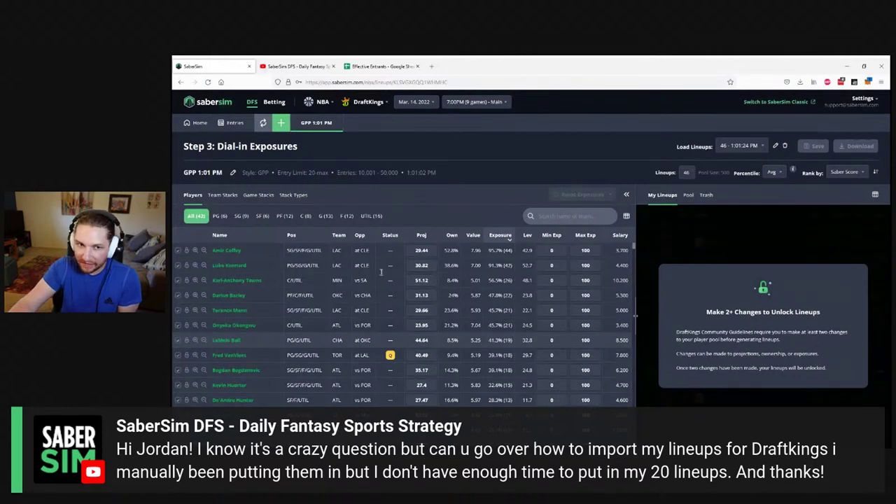
# Fill all contests on the Entries page with the 46-lineup build using the Unique Random fill method.
pyautogui.click(236, 123)
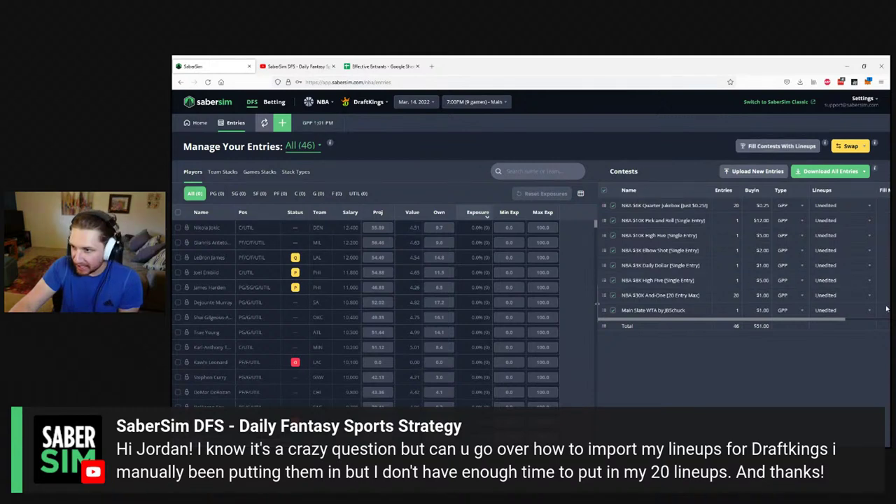
pyautogui.click(785, 148)
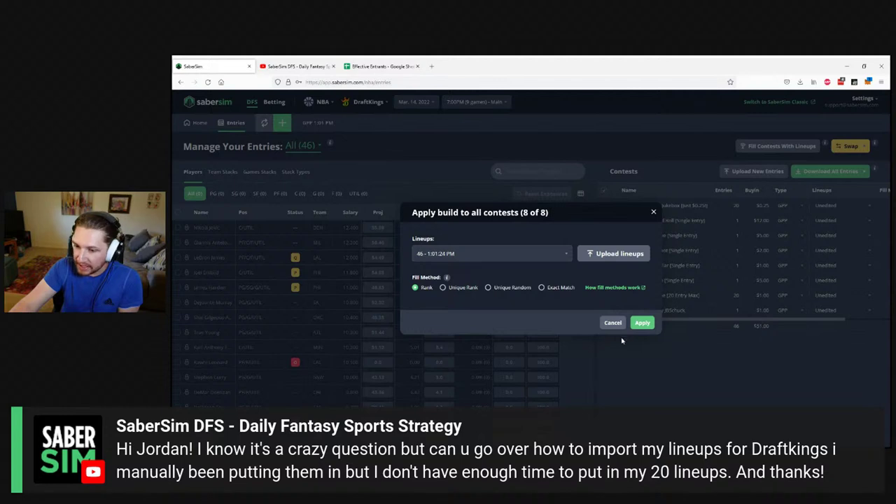
pyautogui.click(734, 327)
pyautogui.moveTo(734, 326); pyautogui.dragTo(742, 326)
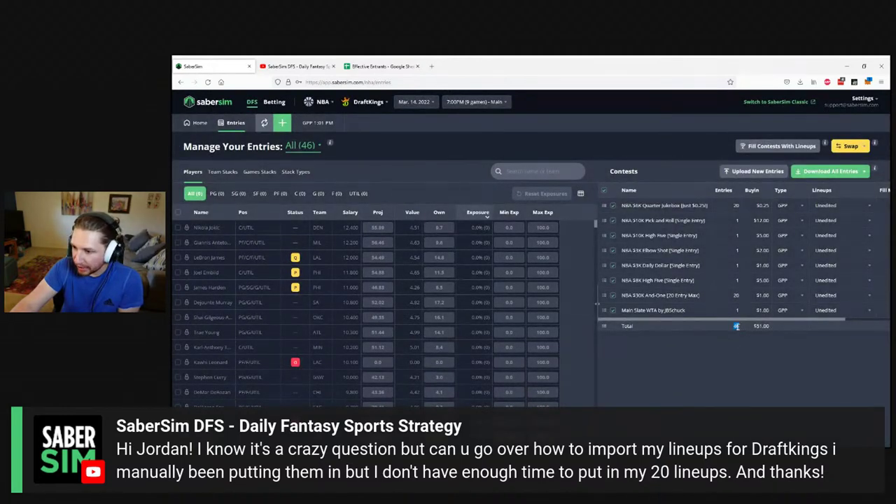
pyautogui.click(740, 326)
pyautogui.click(774, 147)
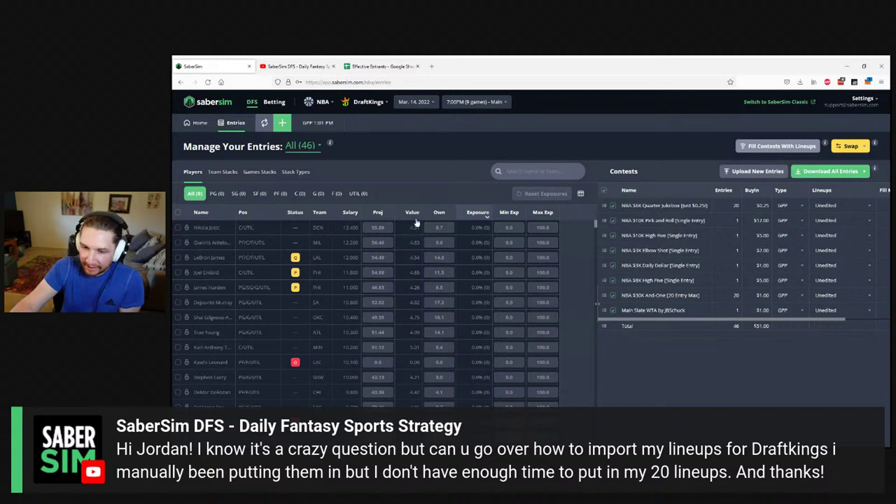
pyautogui.click(509, 291)
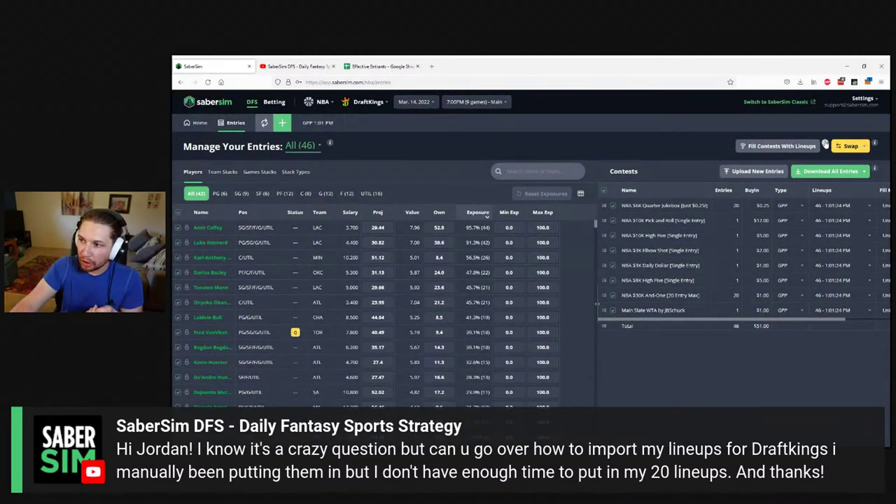
# View the help video about filling contests with lineups, and examine the contest list's lineup and fill columns.
pyautogui.click(773, 173)
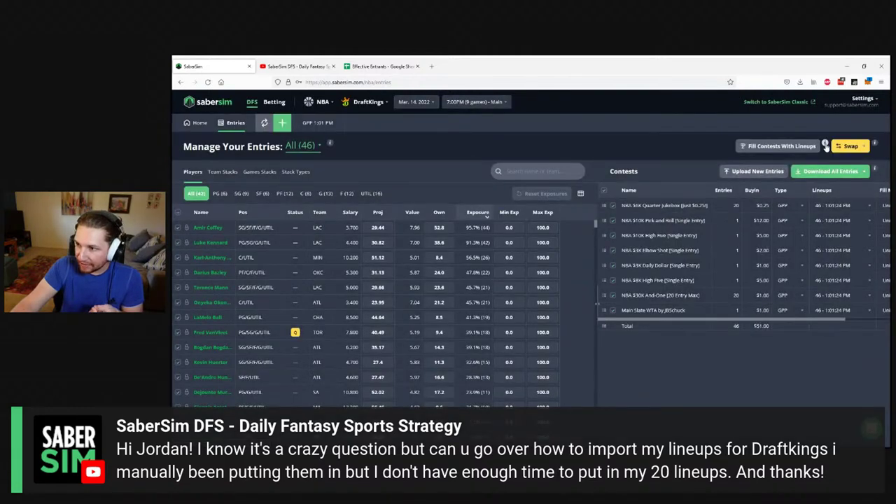
pyautogui.click(825, 146)
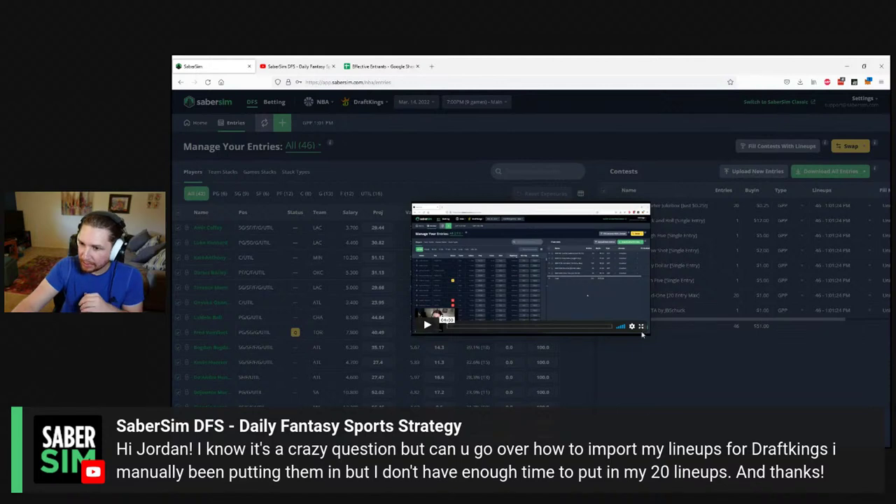
pyautogui.click(643, 210)
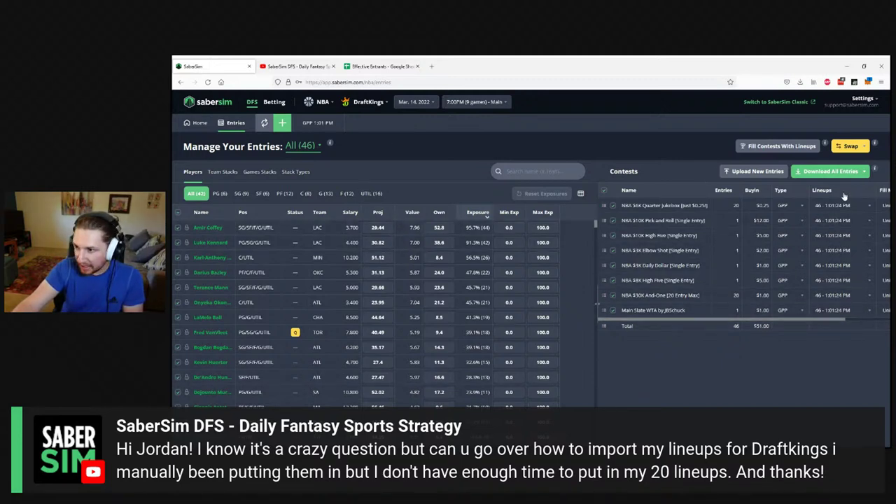
pyautogui.hscroll(2, 804, 325)
pyautogui.hscroll(-2, 804, 325)
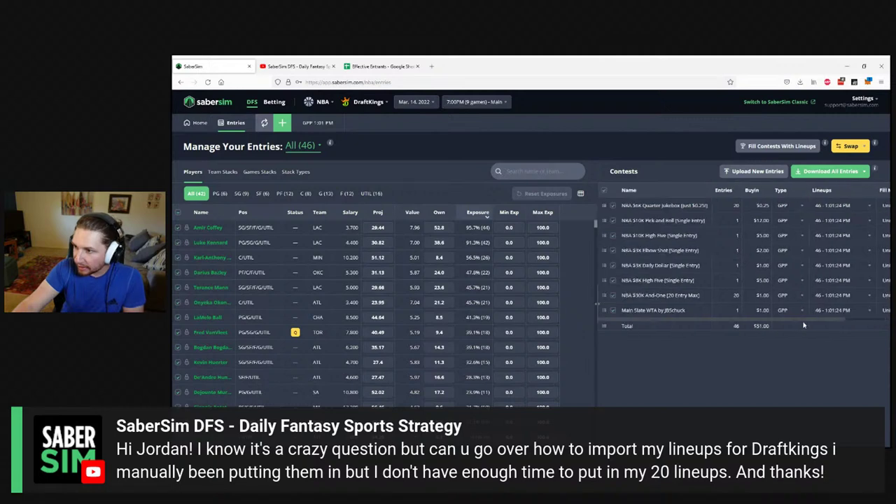
# Download all filled entries together with opening DraftKings, and upload the entries CSV on its Edit Entries page.
pyautogui.click(834, 173)
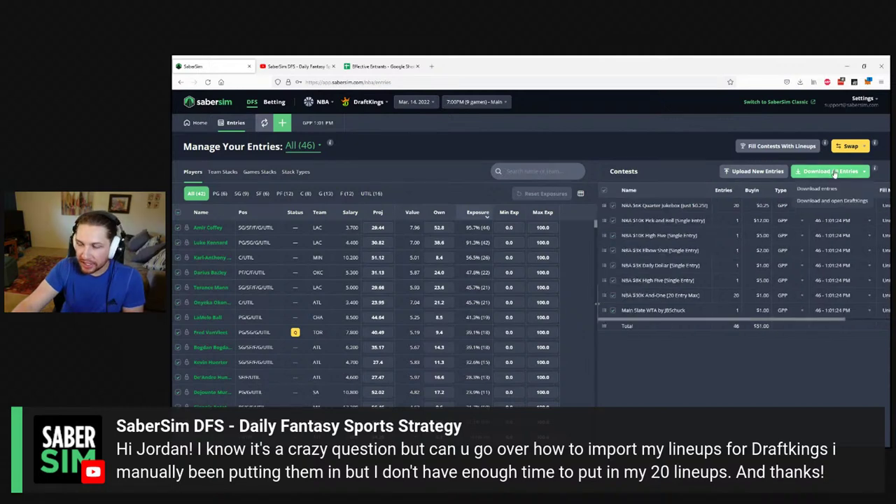
pyautogui.click(830, 200)
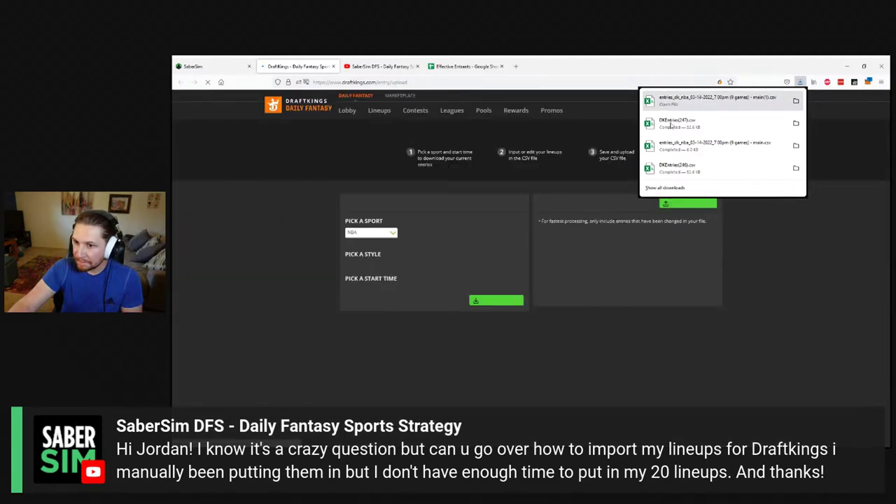
pyautogui.click(710, 337)
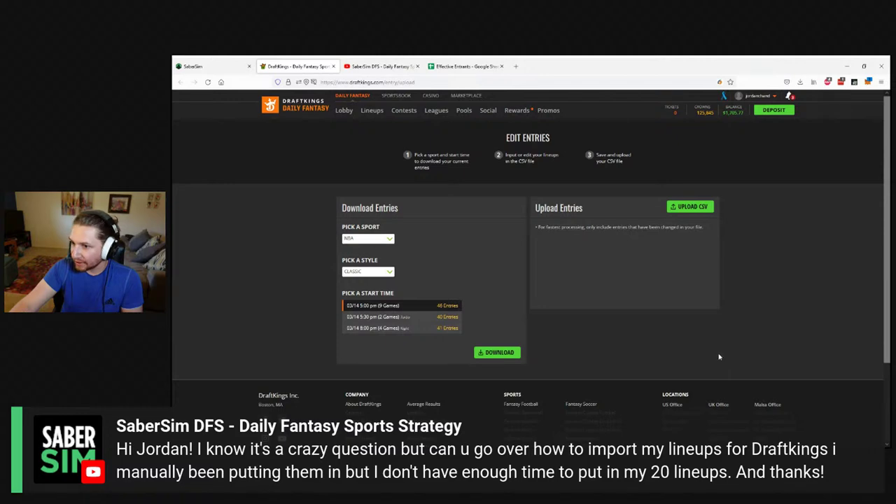
pyautogui.click(693, 209)
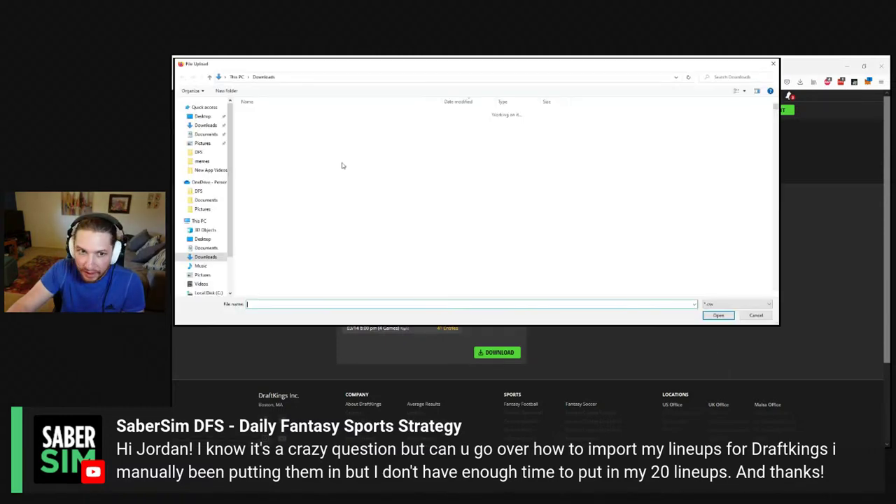
pyautogui.press('Escape')
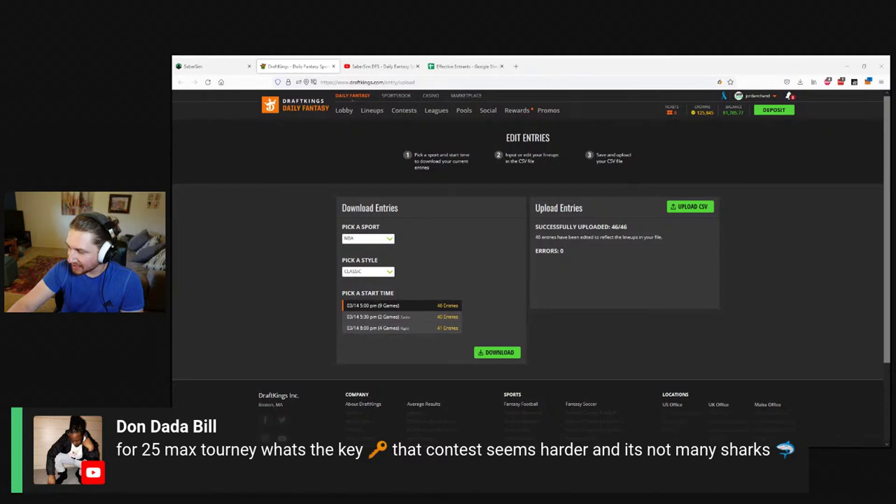
# Switch back to SaberSim, change the site from DraftKings to FanDuel, and open its NBA player pool.
pyautogui.click(193, 65)
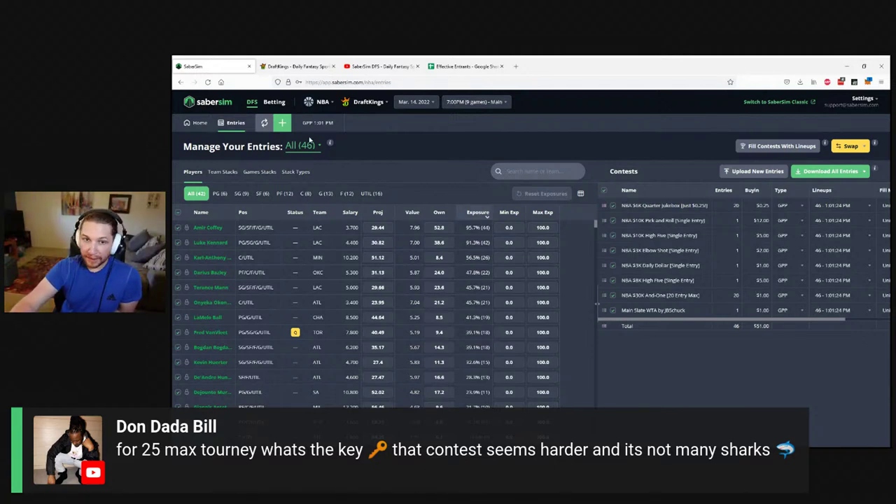
pyautogui.click(369, 103)
pyautogui.click(369, 141)
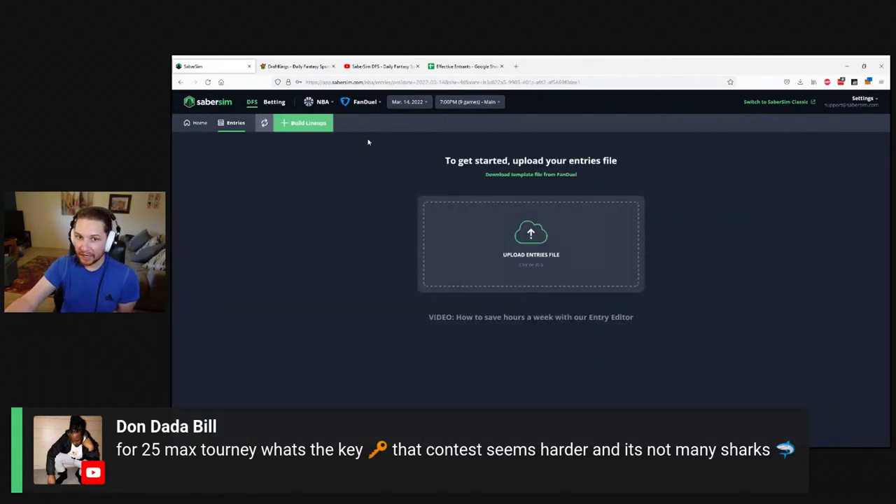
pyautogui.click(198, 126)
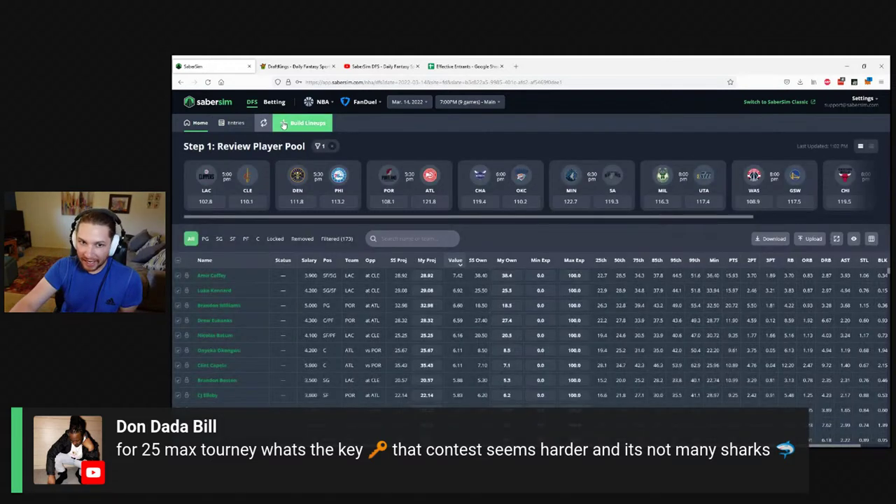
# Check the entry limit options for a new FanDuel GPP build, and close the build settings.
pyautogui.click(284, 124)
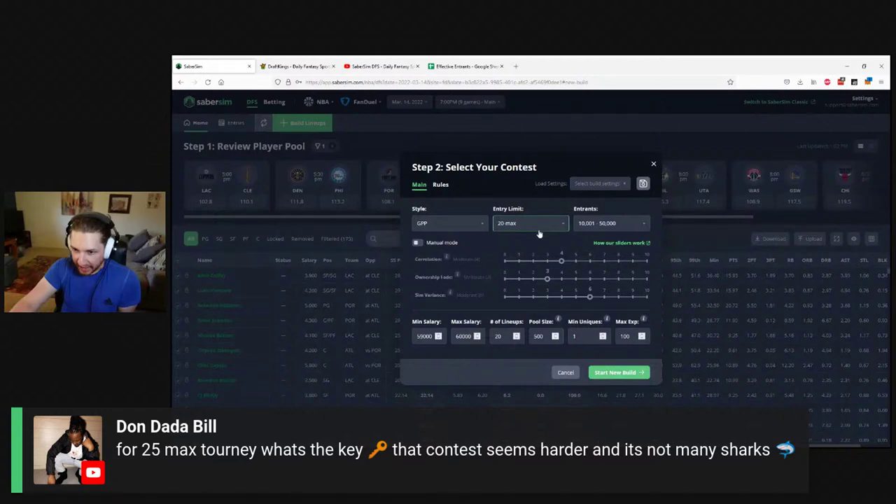
pyautogui.click(539, 231)
pyautogui.click(534, 271)
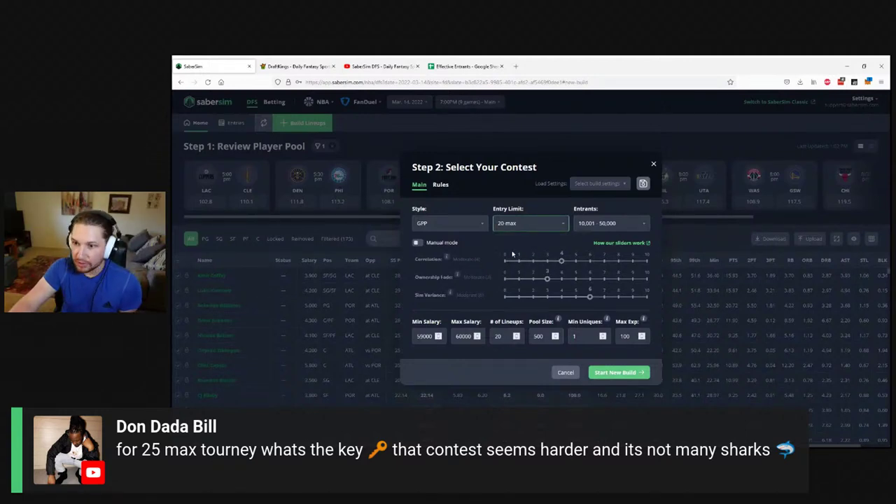
pyautogui.click(616, 122)
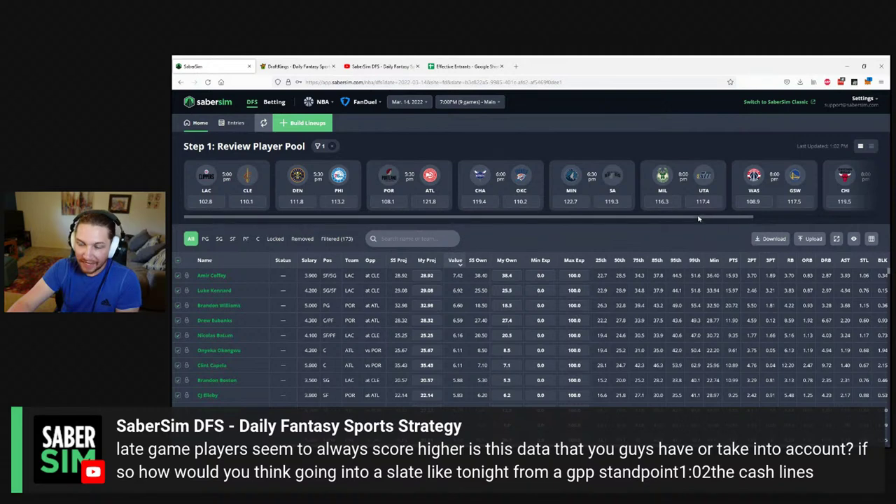
# Review the slate's late games, and open basketballmonster.com/playernews.aspx beside SaberSim to read Monday's spreads, totals and injury statuses.
pyautogui.moveTo(674, 221); pyautogui.dragTo(562, 242)
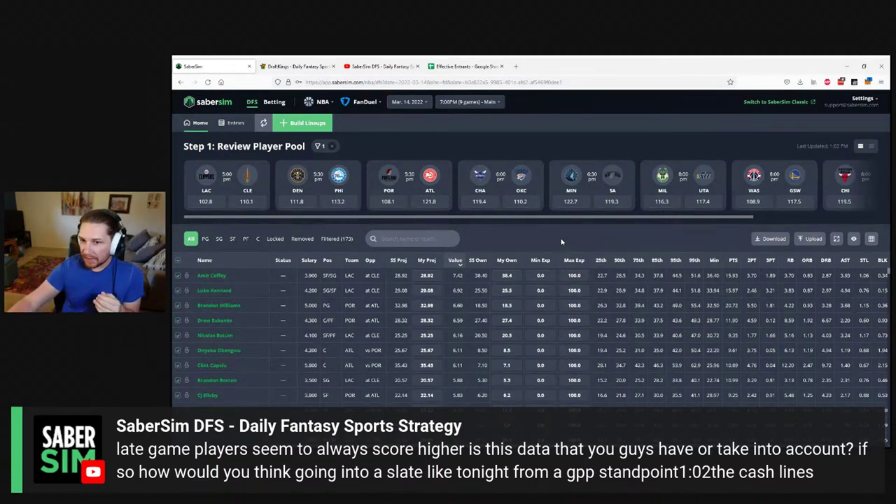
pyautogui.hscroll(3, 534, 223)
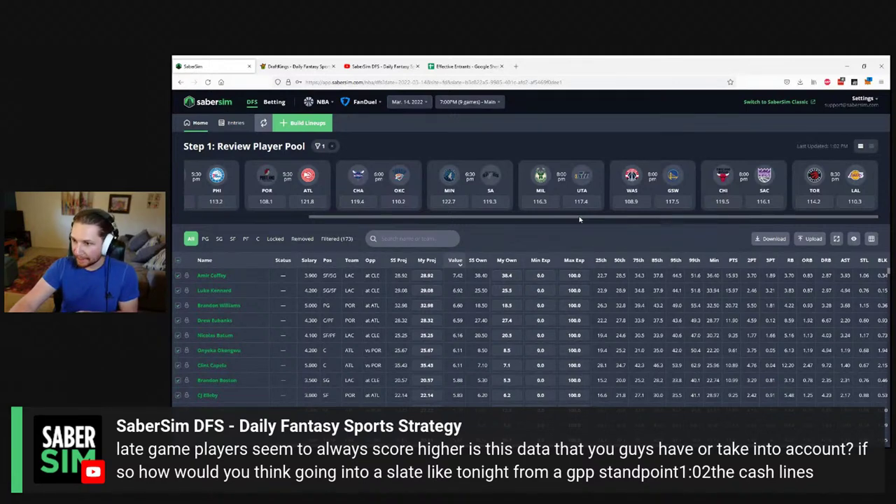
pyautogui.click(515, 66)
pyautogui.write('basketballmonster.com/')
pyautogui.press('Return')
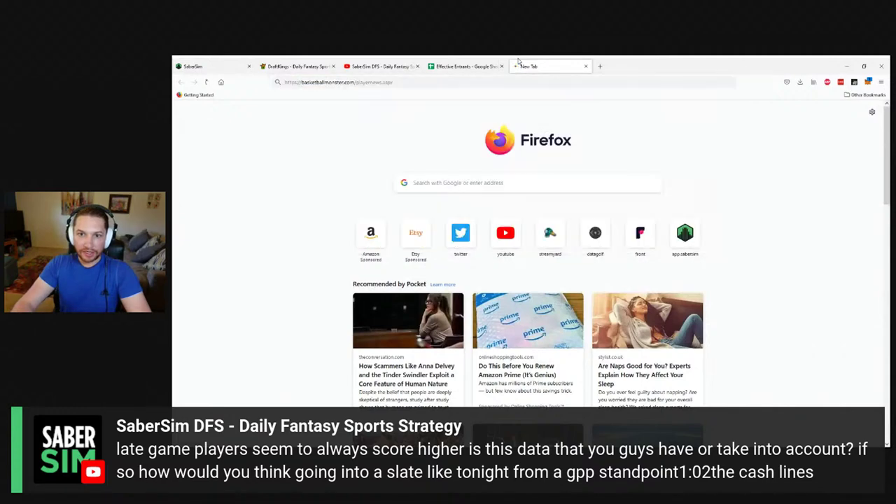
pyautogui.moveTo(480, 61); pyautogui.dragTo(299, 62)
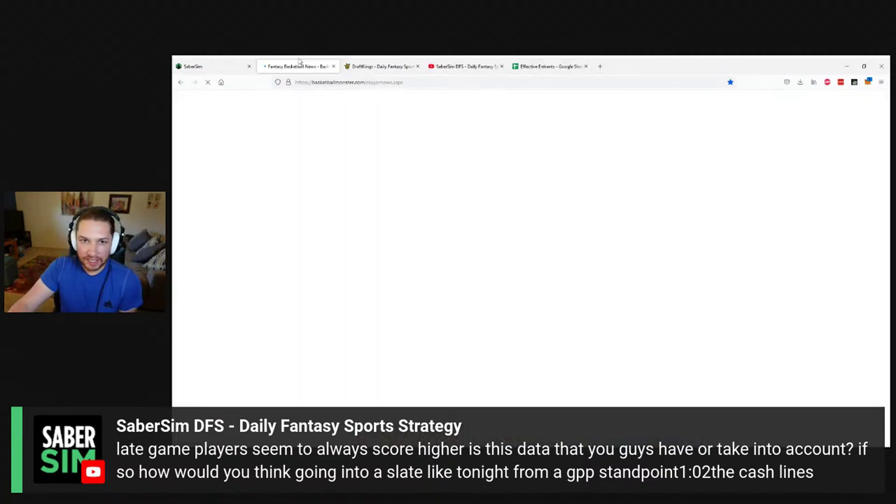
pyautogui.scroll(-1, 497, 317)
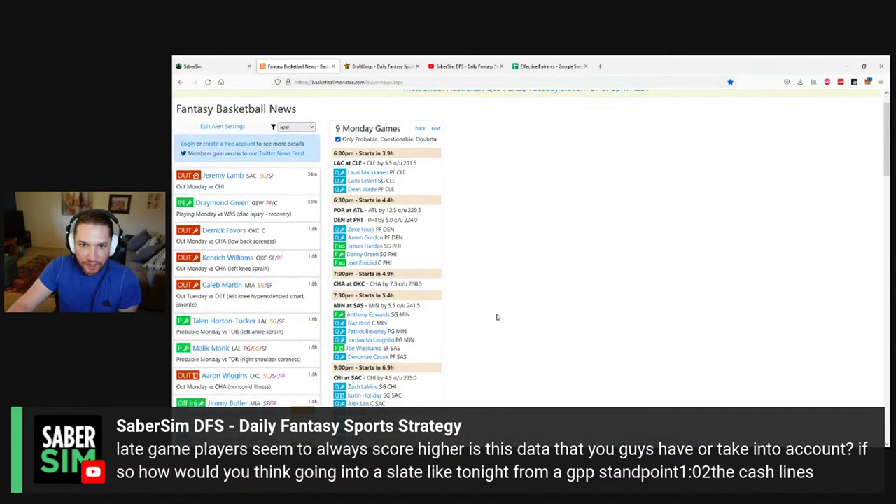
pyautogui.scroll(-1, 440, 183)
pyautogui.scroll(2, 443, 187)
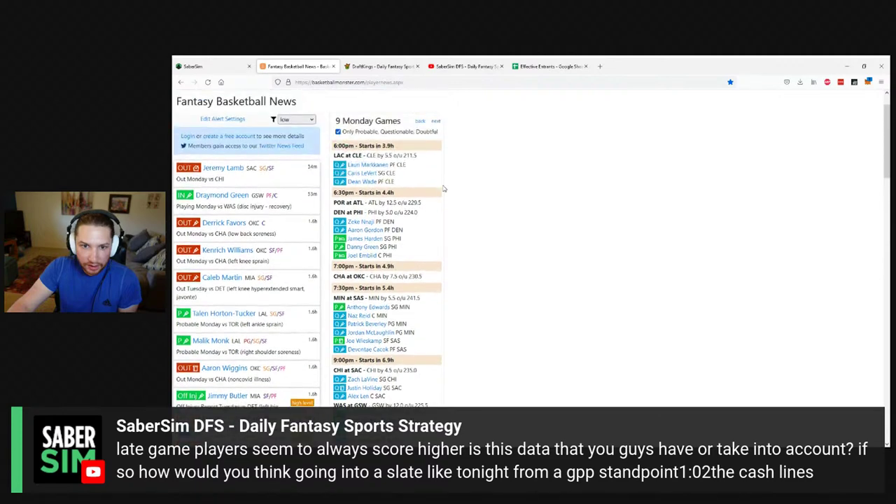
pyautogui.scroll(-2, 424, 207)
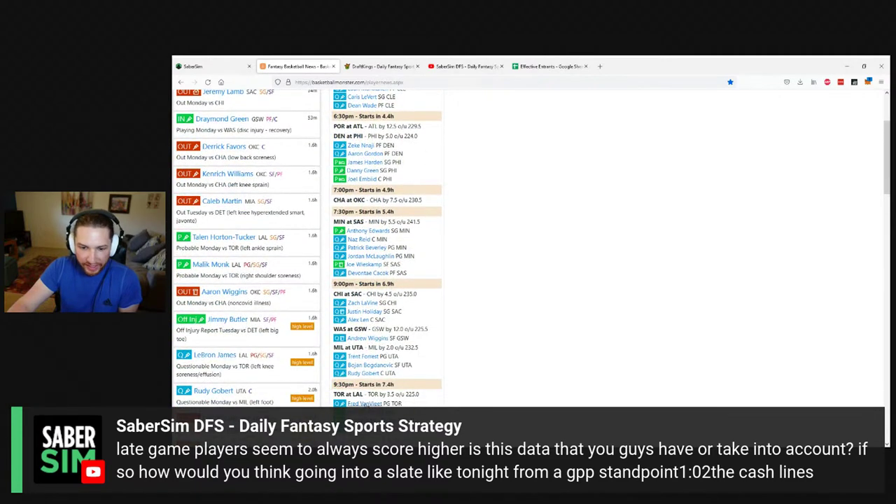
# Back in SaberSim, compare the TOR and LAL players' projections sorted by My Proj, and clear the team filters.
pyautogui.click(217, 65)
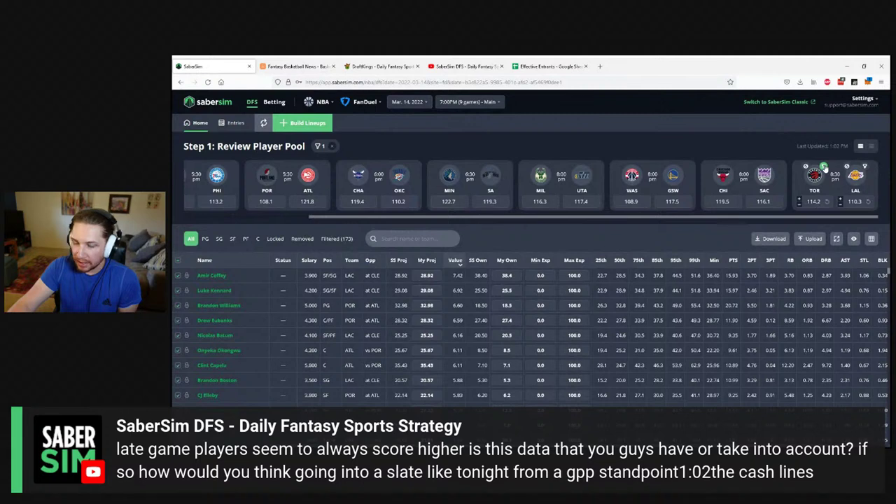
pyautogui.click(824, 166)
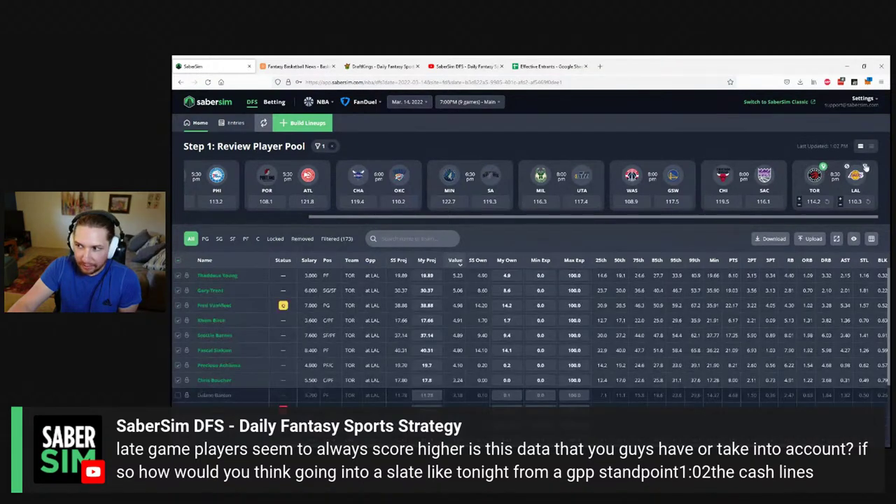
pyautogui.click(428, 261)
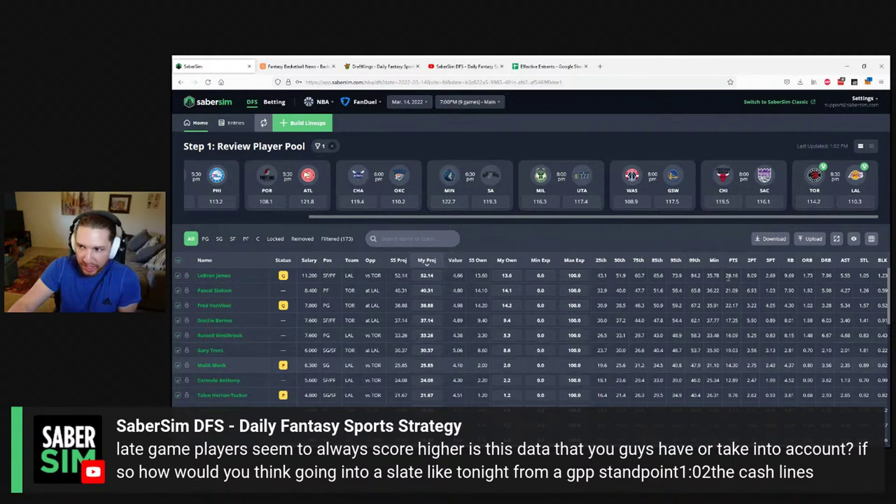
pyautogui.click(866, 169)
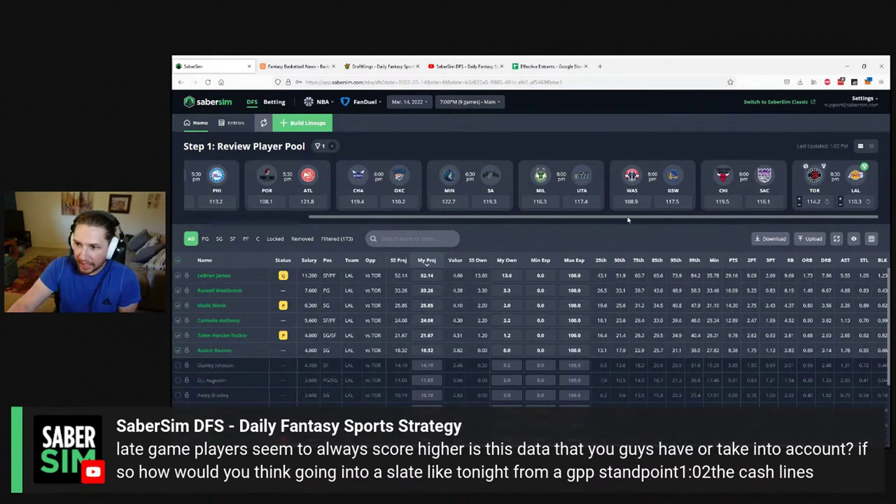
pyautogui.moveTo(628, 221); pyautogui.dragTo(305, 221)
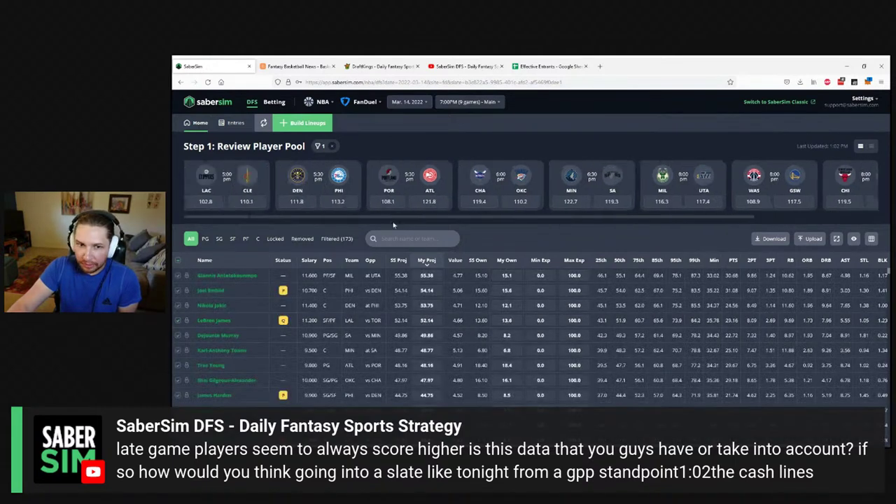
# Filter the player pool to the LAC and CLE game, compare it with the slate's late games, and clear the team filters.
pyautogui.click(256, 170)
pyautogui.click(256, 169)
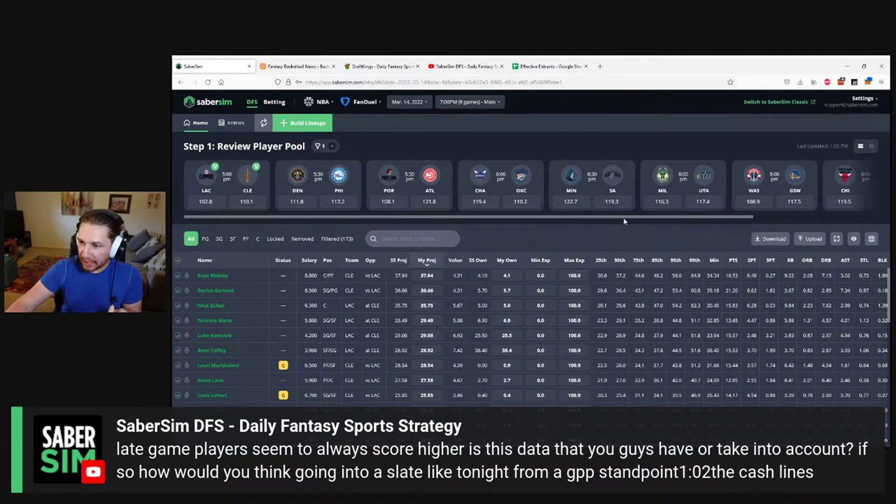
pyautogui.moveTo(626, 220); pyautogui.dragTo(749, 223)
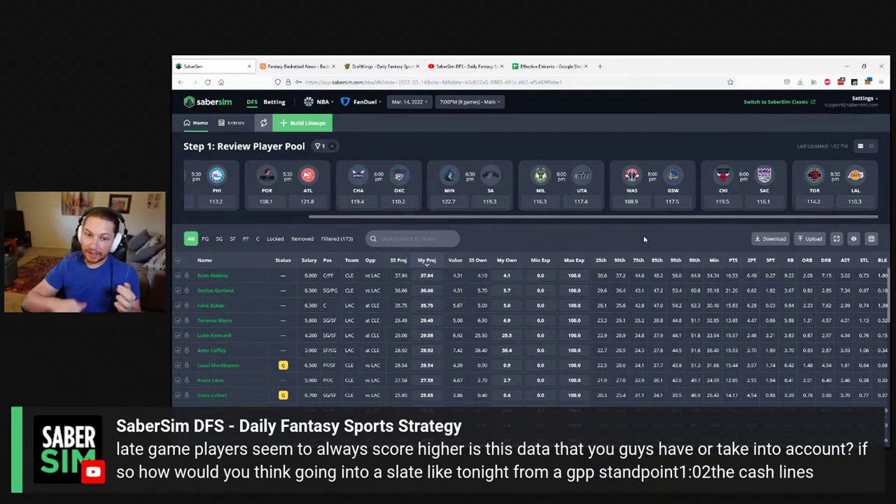
pyautogui.moveTo(566, 217); pyautogui.dragTo(284, 234)
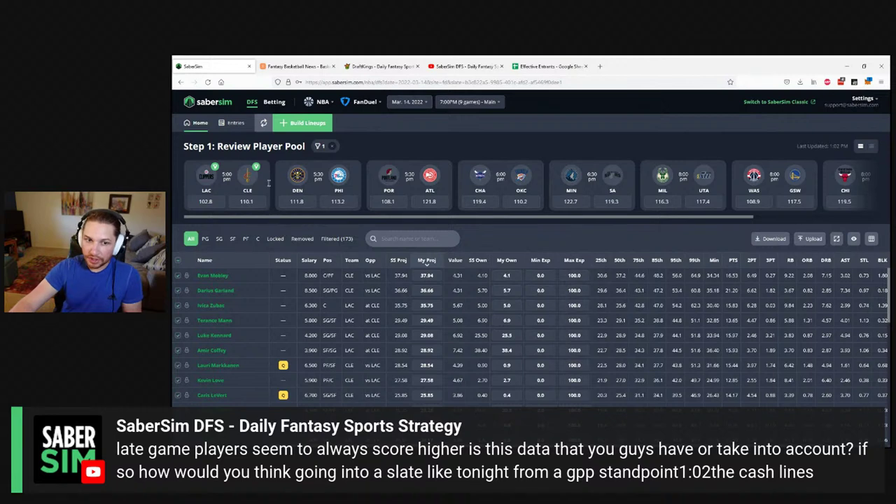
pyautogui.moveTo(210, 180)
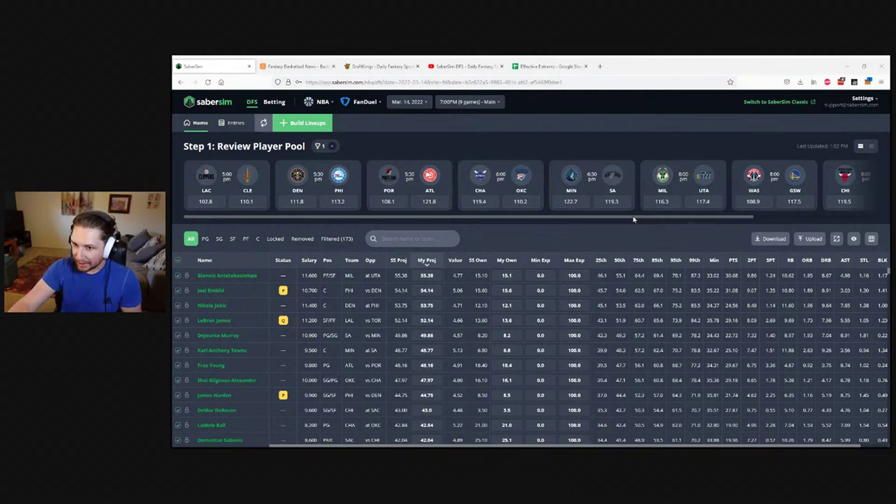
pyautogui.hscroll(3, 634, 219)
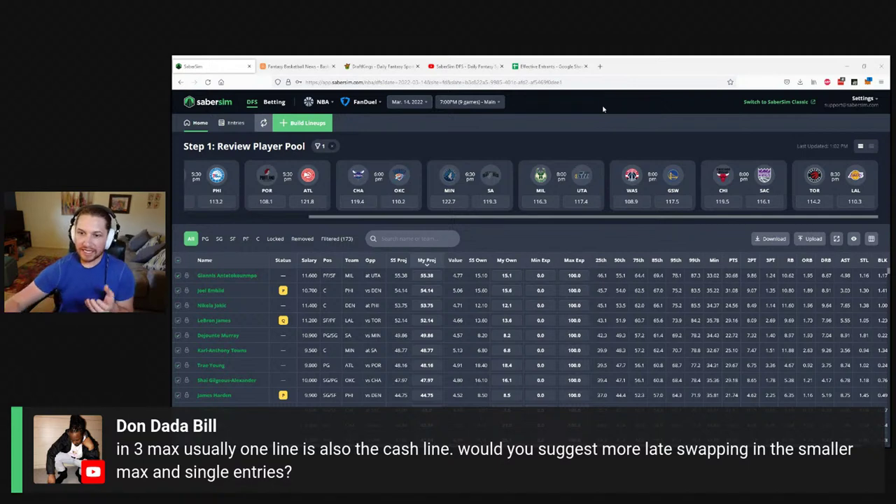
pyautogui.moveTo(542, 217); pyautogui.dragTo(243, 234)
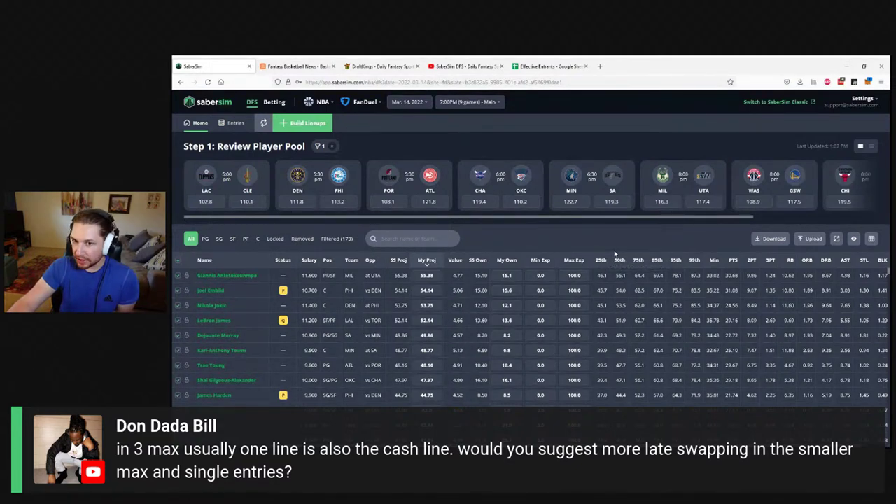
# Switch to the Basketball Monster news page and review Monday's start times, spreads, totals and questionable players.
pyautogui.click(301, 66)
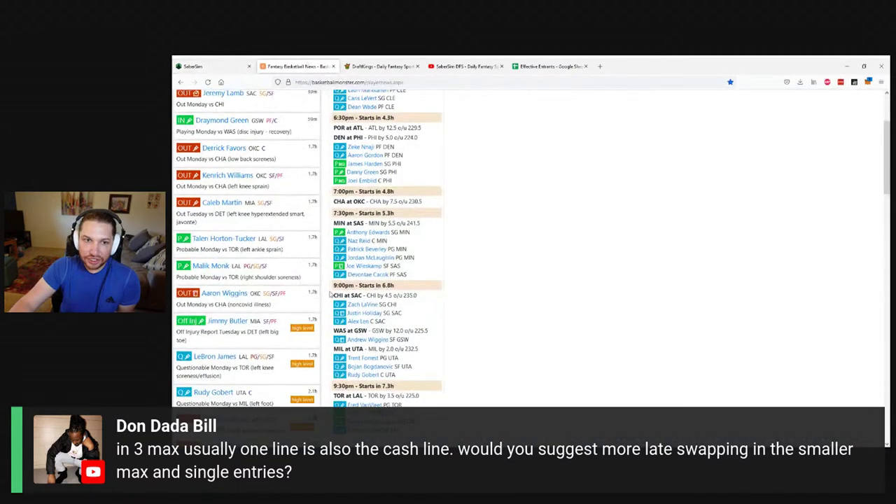
pyautogui.scroll(3, 330, 295)
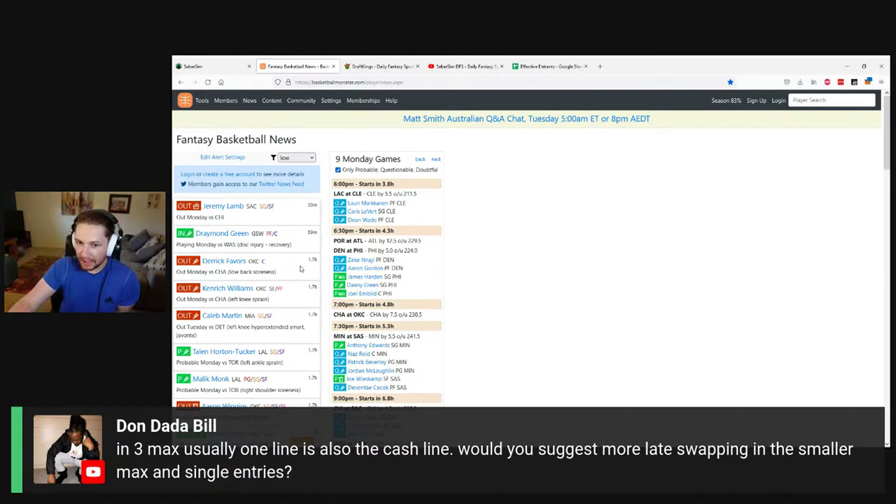
pyautogui.click(204, 66)
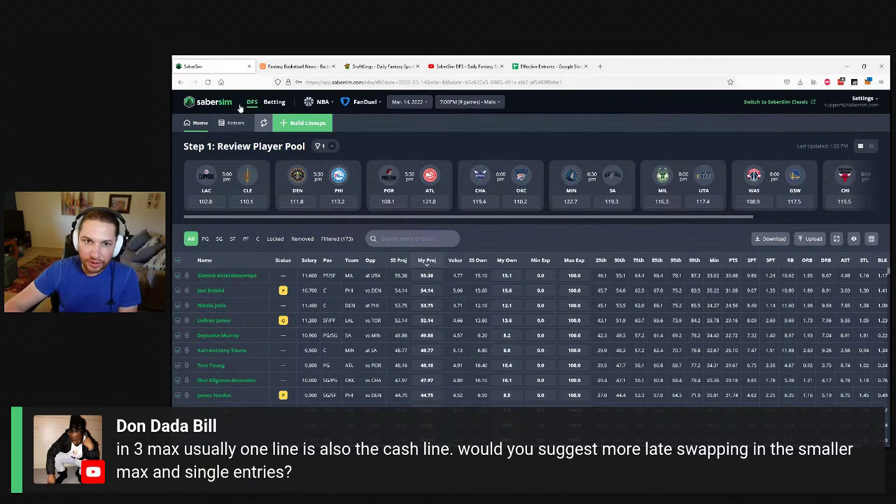
pyautogui.click(298, 66)
pyautogui.scroll(-5, 588, 368)
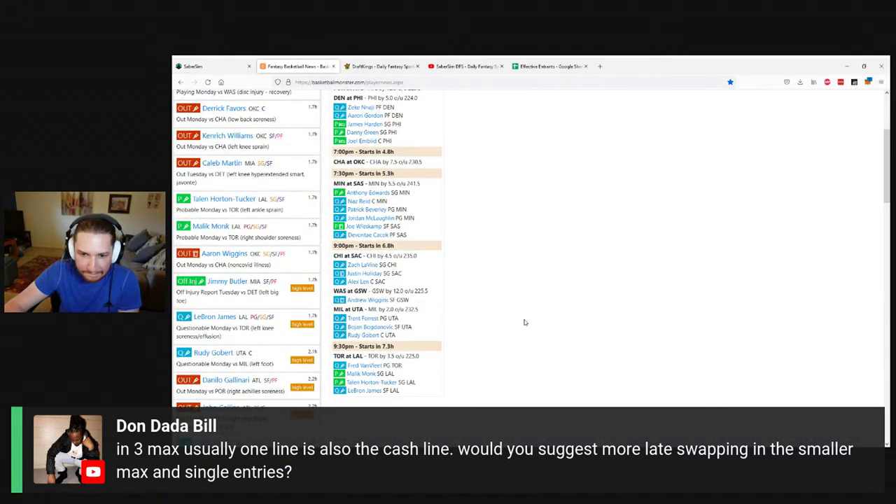
pyautogui.scroll(1, 476, 358)
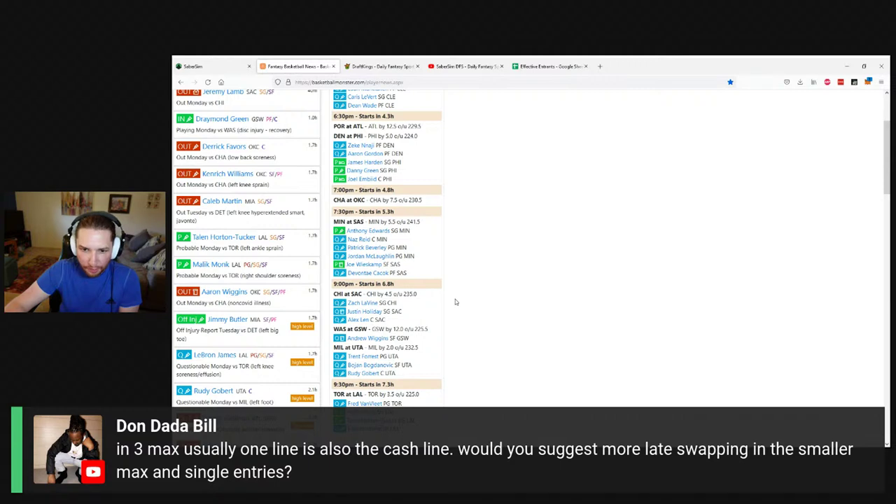
# Return to SaberSim, filter the player pool to MIN, inspect Malik Beasley's value, and clear the team filter.
pyautogui.click(203, 65)
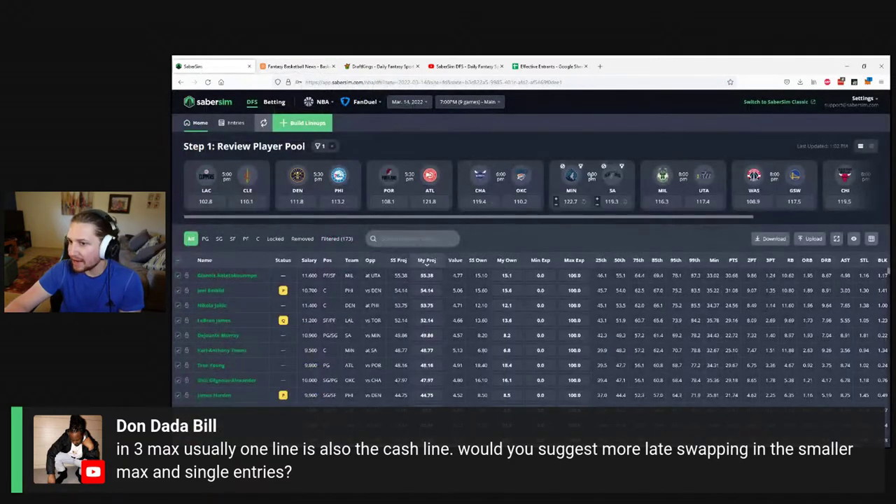
pyautogui.click(580, 169)
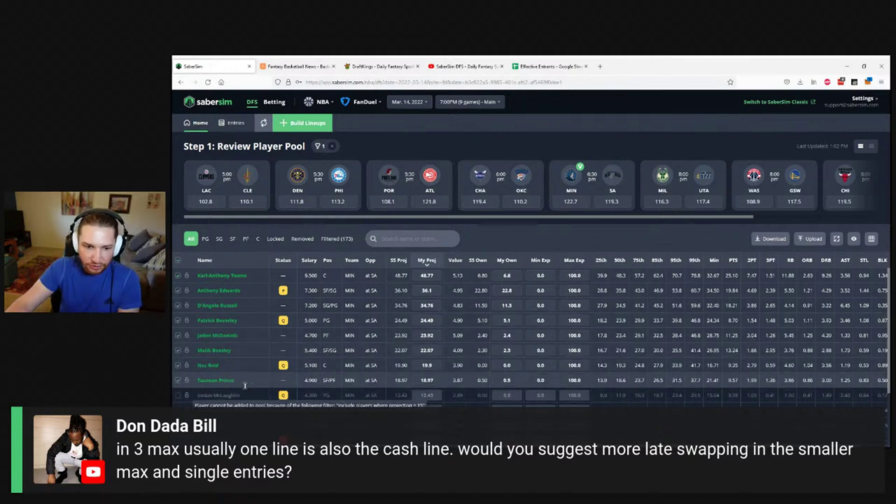
pyautogui.scroll(-1, 484, 390)
pyautogui.scroll(1, 484, 389)
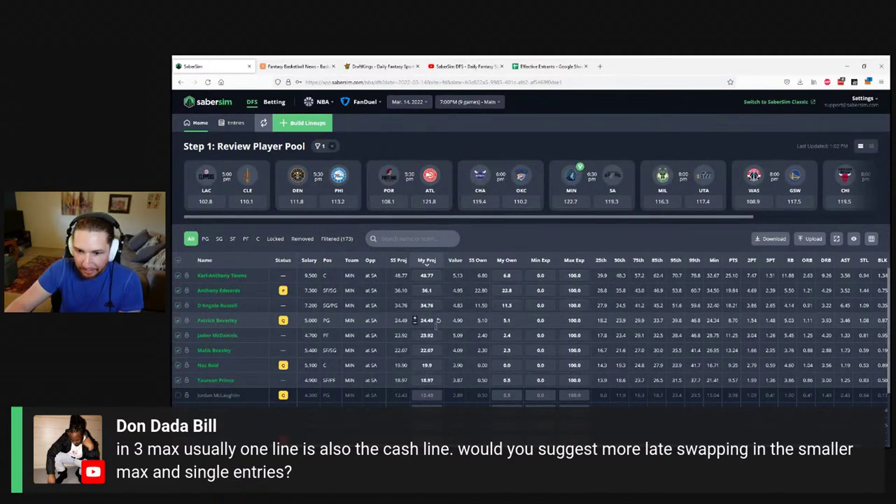
pyautogui.doubleClick(457, 350)
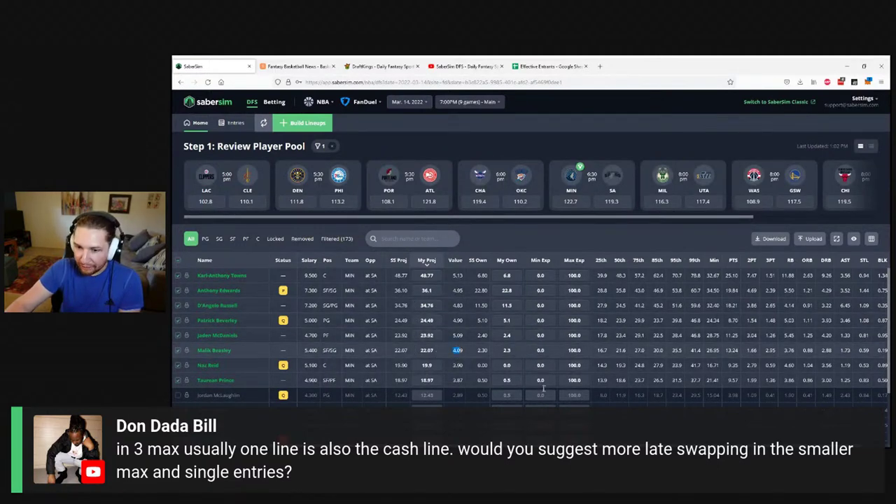
pyautogui.click(476, 350)
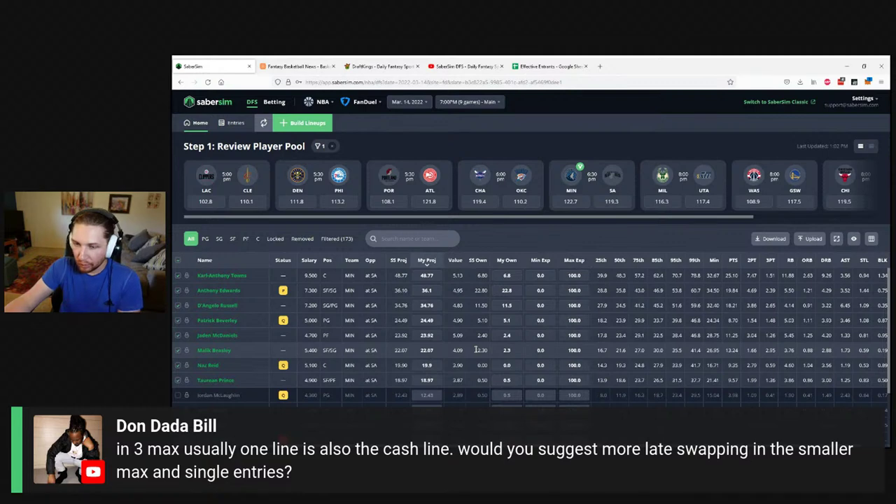
pyautogui.moveTo(581, 168)
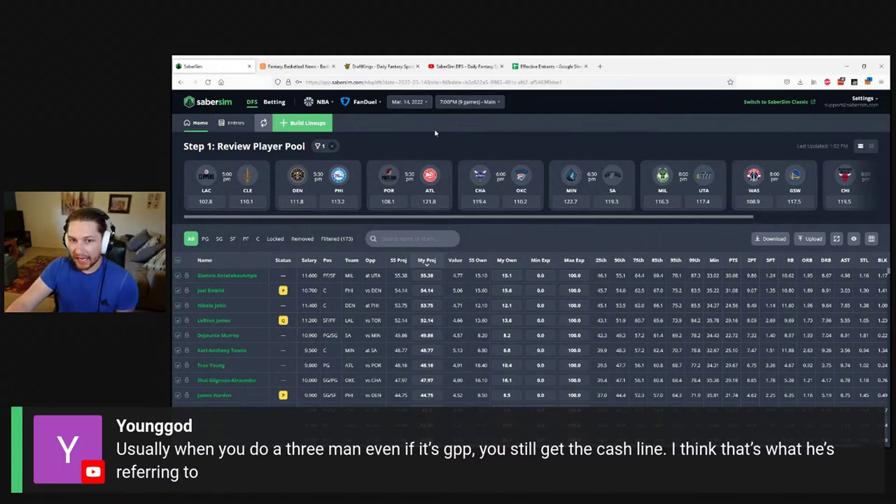
# Change the site from FanDuel to DraftKings and open the contest settings for a new lineup build.
pyautogui.click(364, 101)
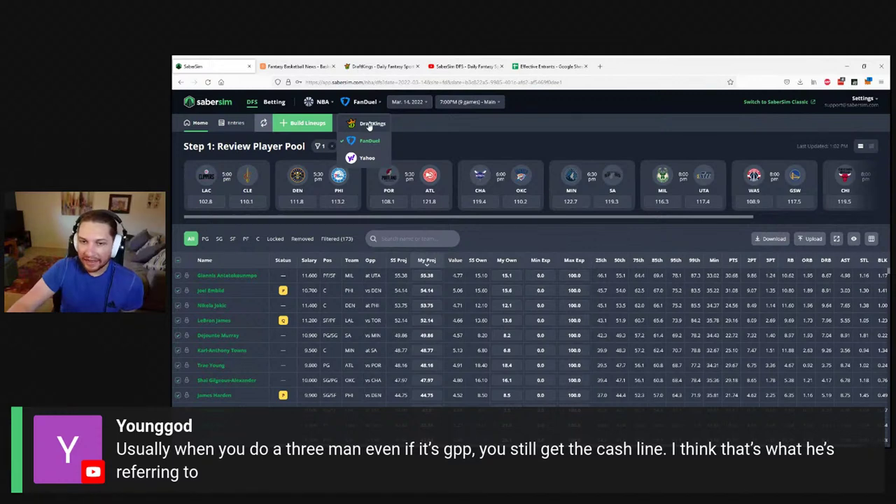
pyautogui.click(369, 125)
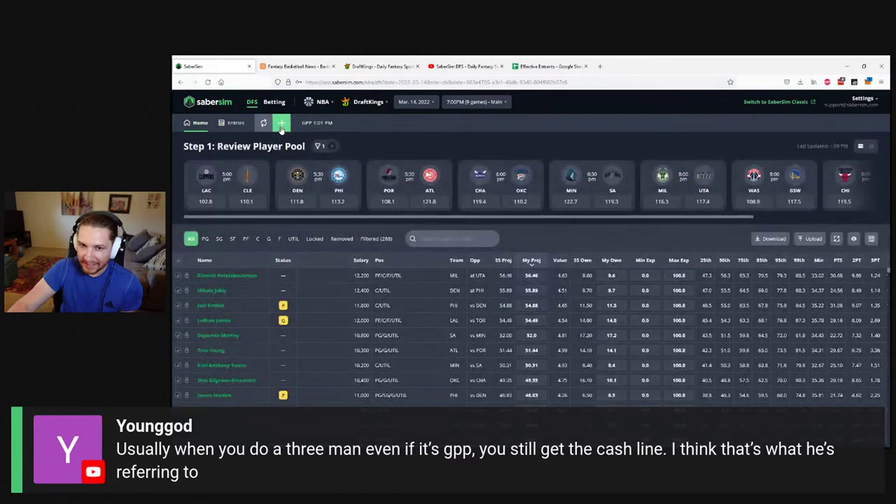
pyautogui.click(281, 126)
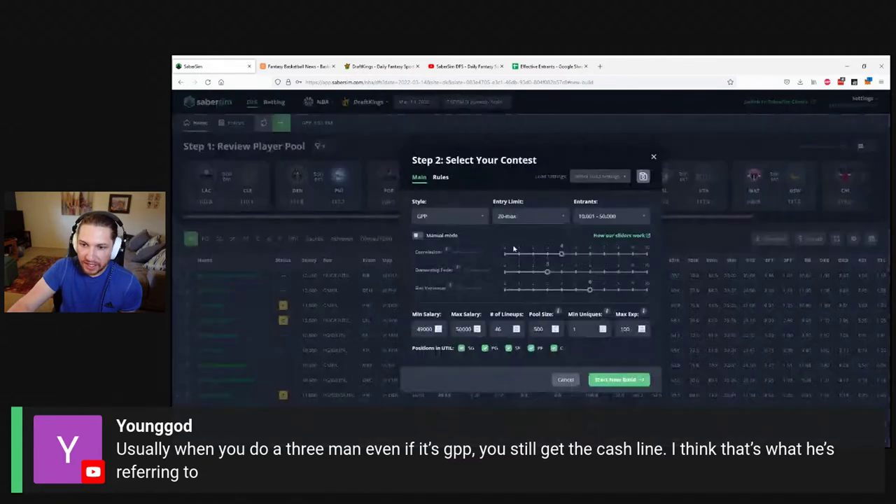
# Set the contest style to Cash and check the pool size it uses.
pyautogui.click(458, 220)
pyautogui.click(435, 247)
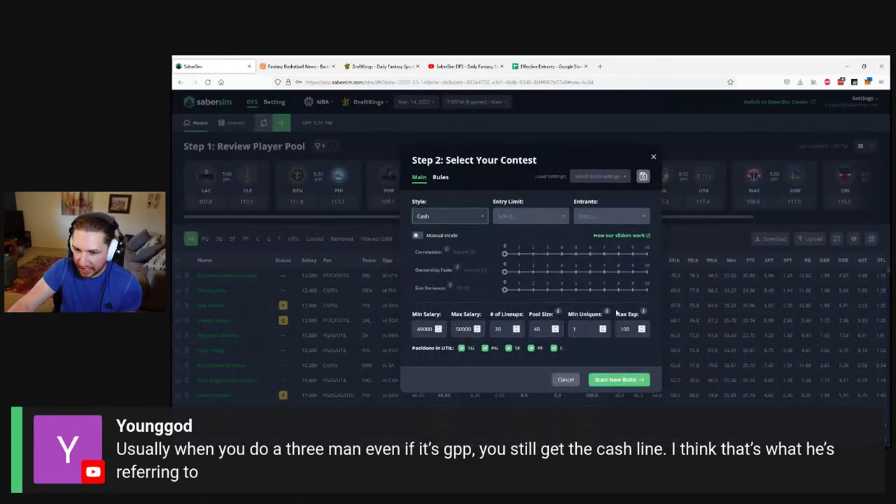
pyautogui.click(542, 329)
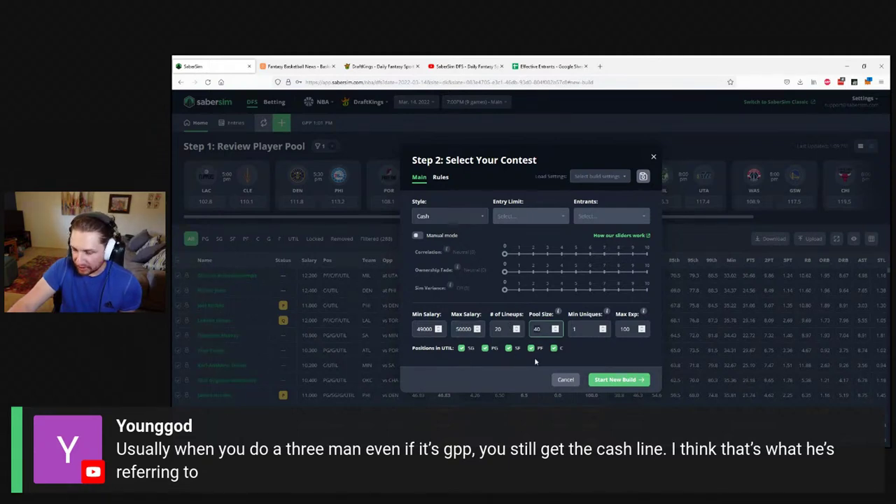
pyautogui.click(639, 364)
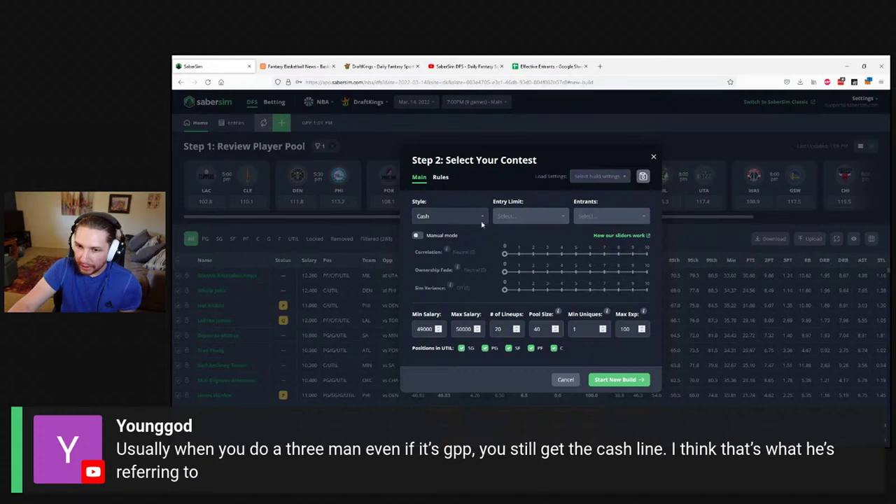
# Set the contest style to GPP, the entry limit to 3-max and the entrants to 1,001 - 10,000.
pyautogui.click(455, 216)
pyautogui.click(452, 238)
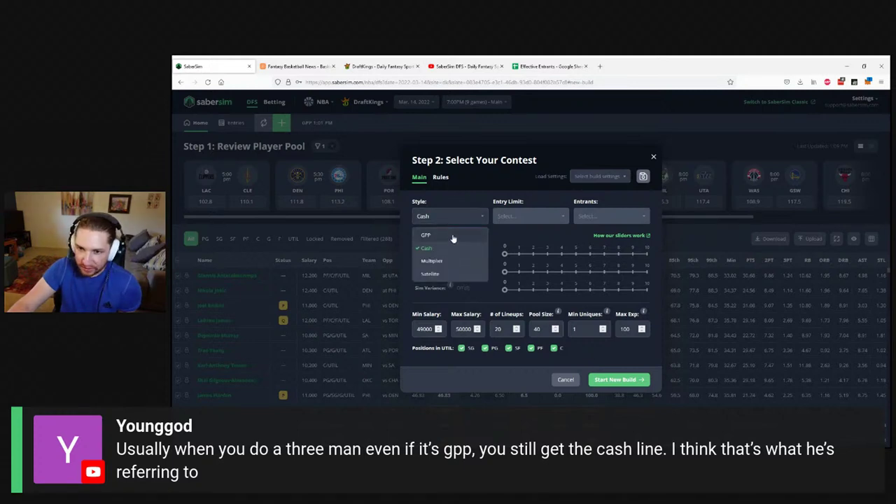
pyautogui.click(533, 222)
pyautogui.click(534, 238)
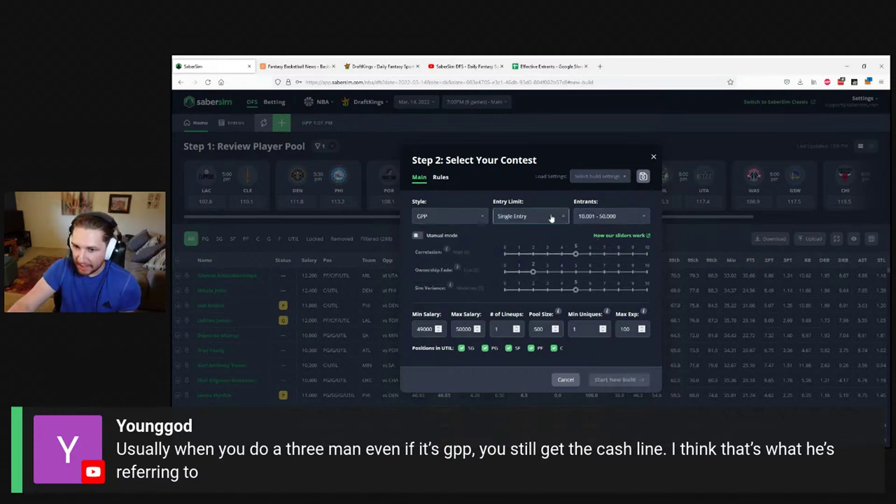
pyautogui.click(530, 216)
pyautogui.click(532, 251)
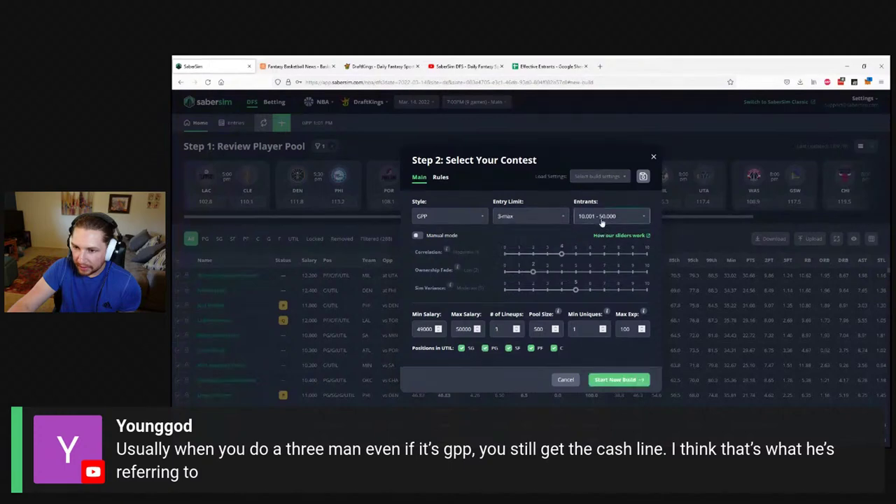
pyautogui.click(602, 219)
pyautogui.click(604, 274)
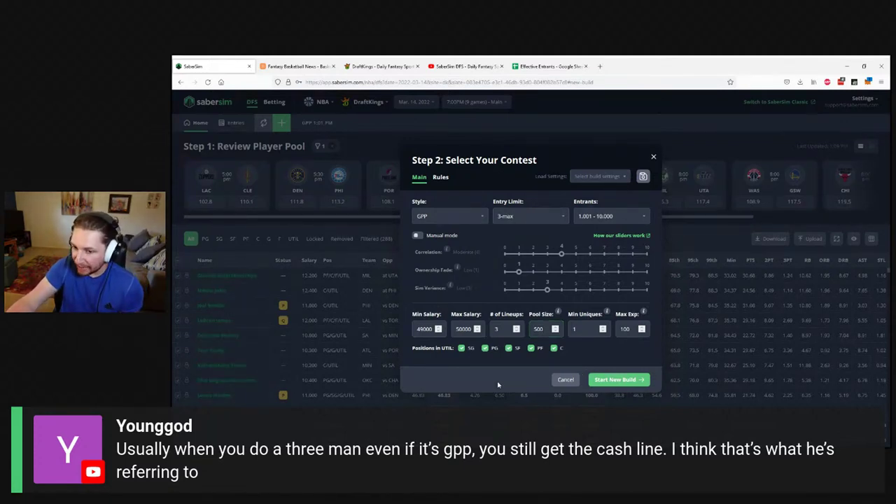
# Check the number of lineups for the 3-max GPP build, and close the contest settings.
pyautogui.click(516, 332)
pyautogui.click(516, 331)
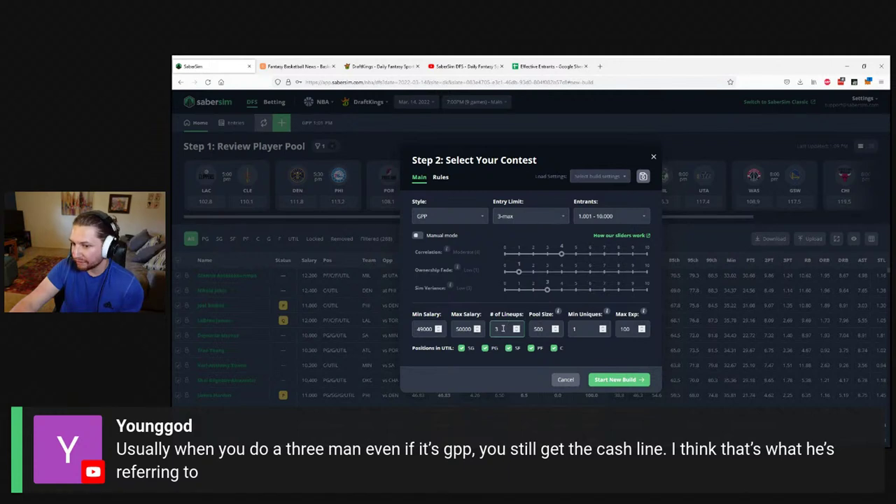
pyautogui.click(478, 385)
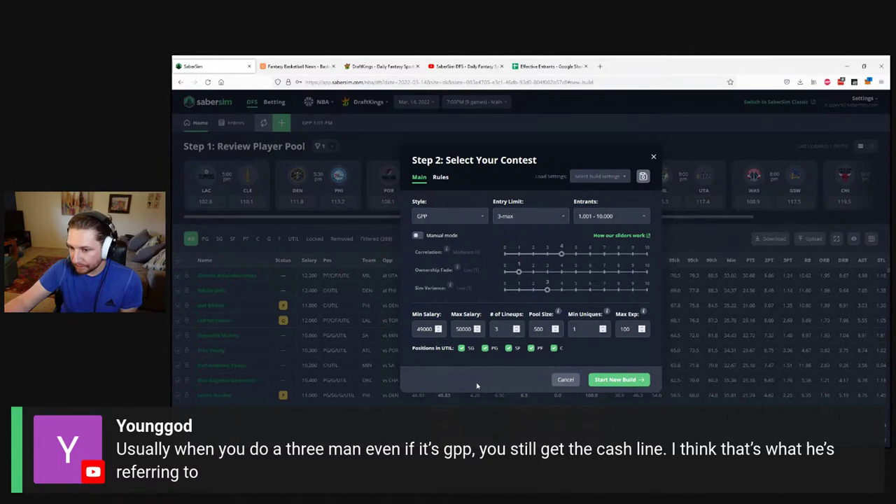
pyautogui.click(596, 109)
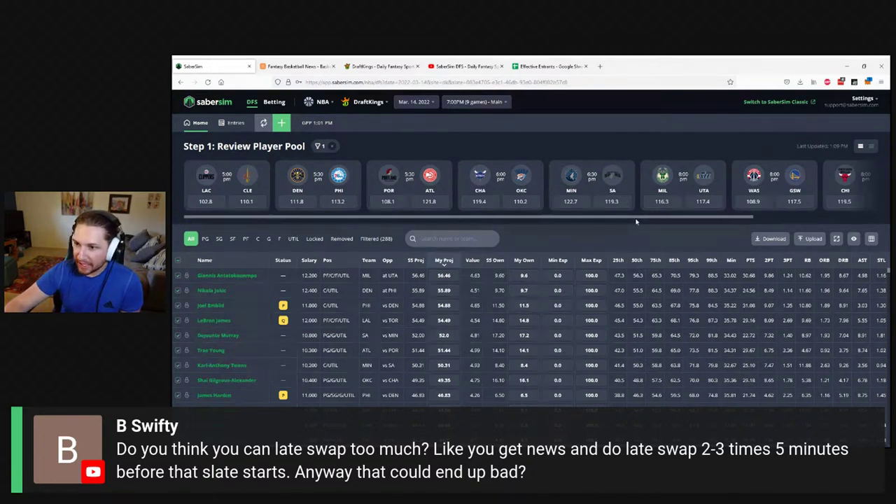
# Set the new build's contest style to Satellite, the entry limit to Single Entry and the entrants to 101 - 1,000.
pyautogui.hscroll(3, 664, 220)
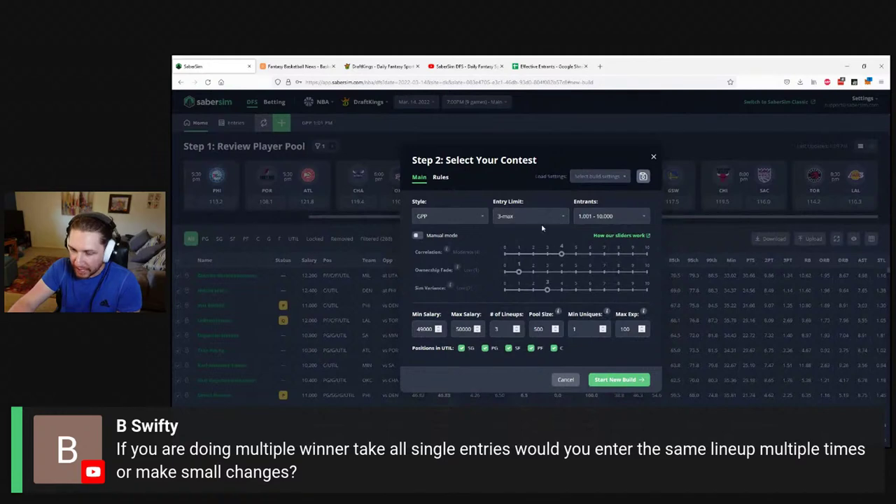
pyautogui.click(528, 215)
pyautogui.click(469, 218)
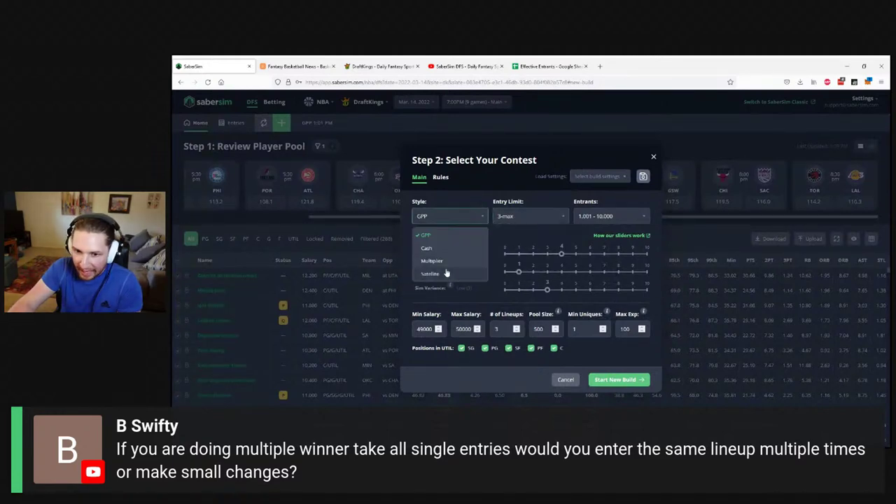
pyautogui.click(447, 274)
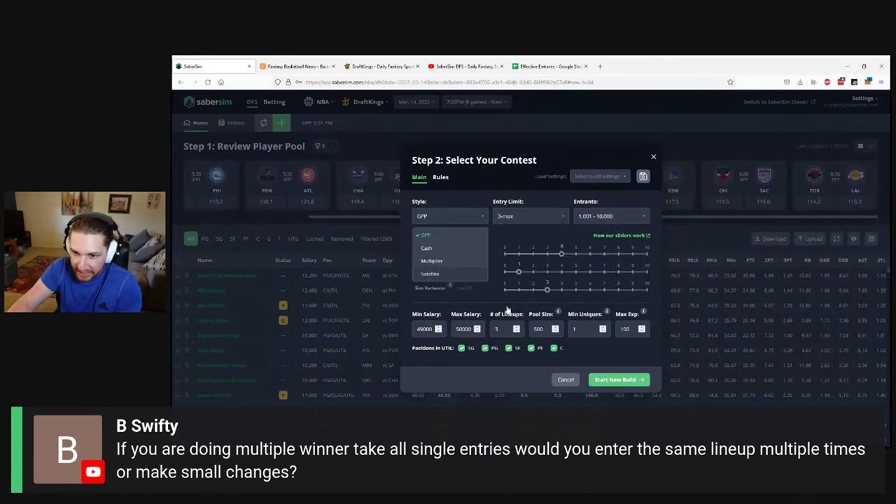
pyautogui.click(513, 221)
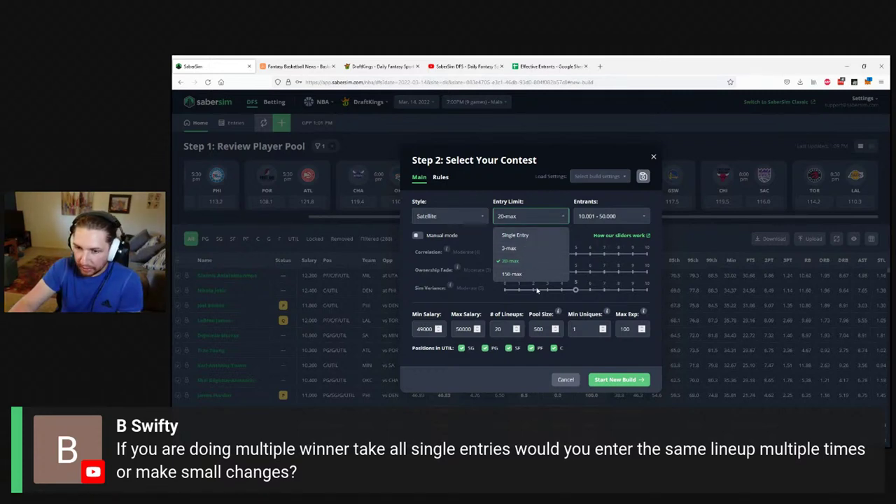
pyautogui.click(530, 237)
pyautogui.click(609, 217)
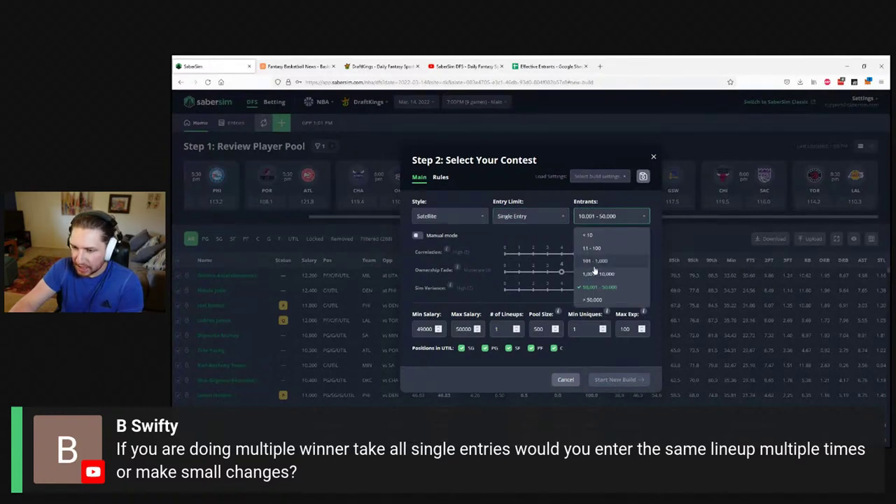
pyautogui.press('Return')
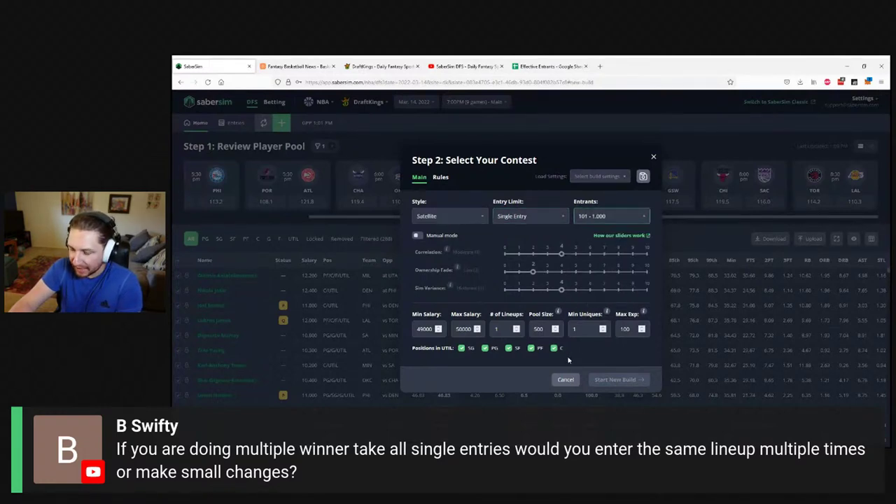
# Set the number of lineups for the single-entry Satellite build to 3, and close the contest settings without building.
pyautogui.click(501, 329)
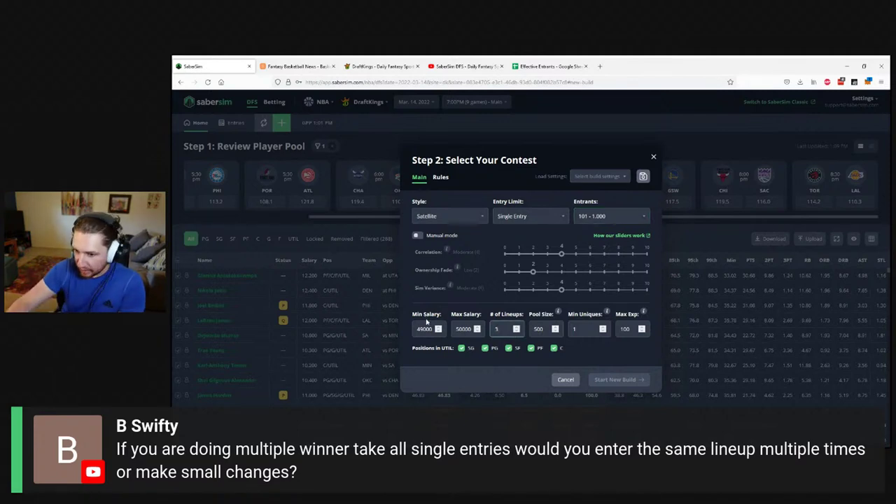
pyautogui.click(626, 358)
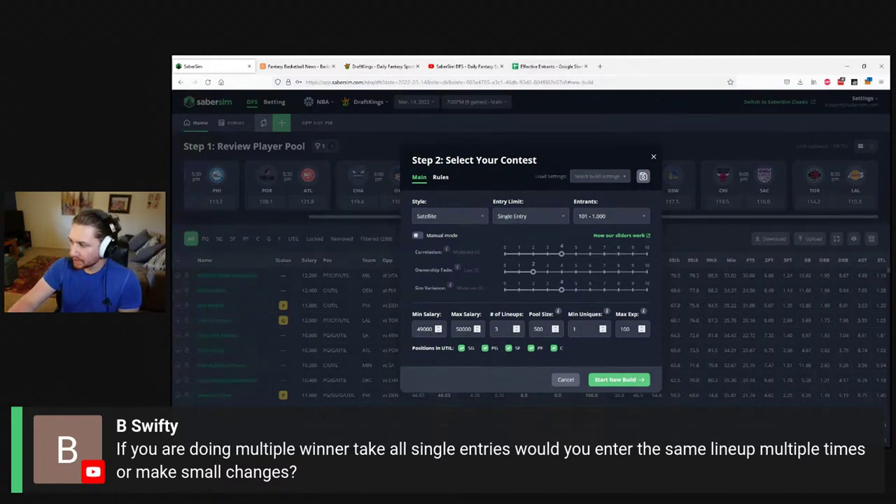
pyautogui.press('Escape')
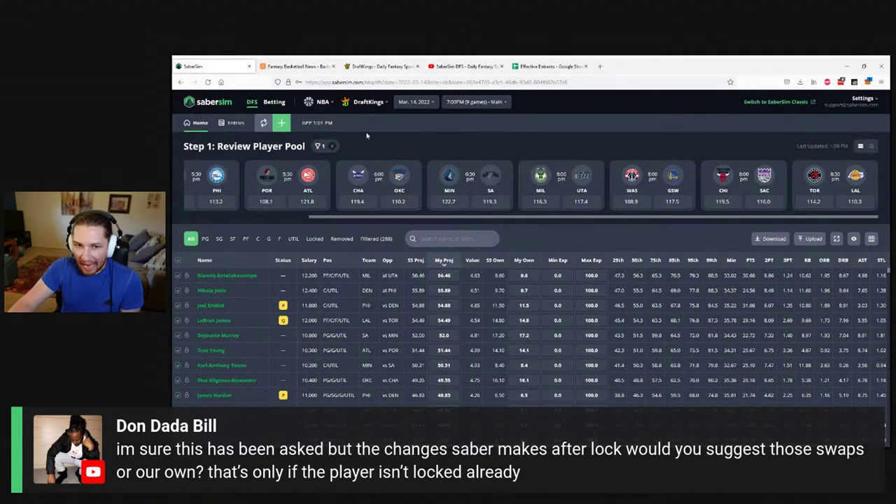
# Go to the DraftKings entries and open the late swap settings for all of them.
pyautogui.hscroll(-3, 310, 206)
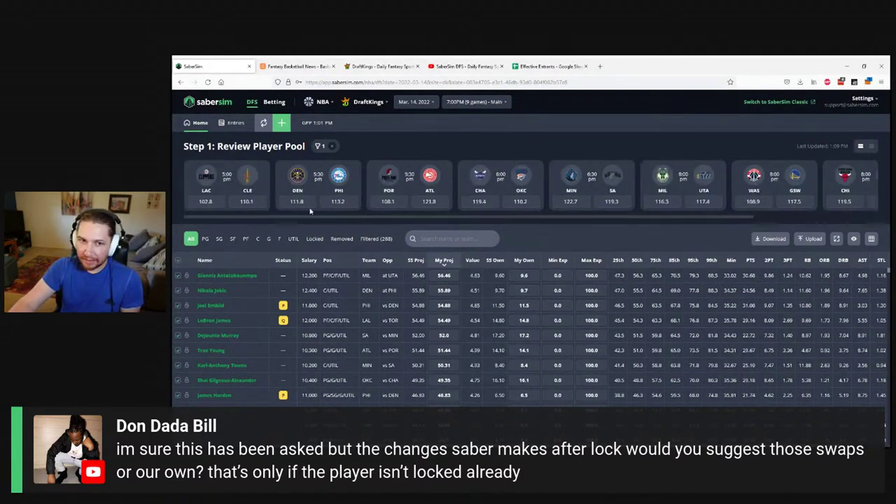
pyautogui.click(239, 124)
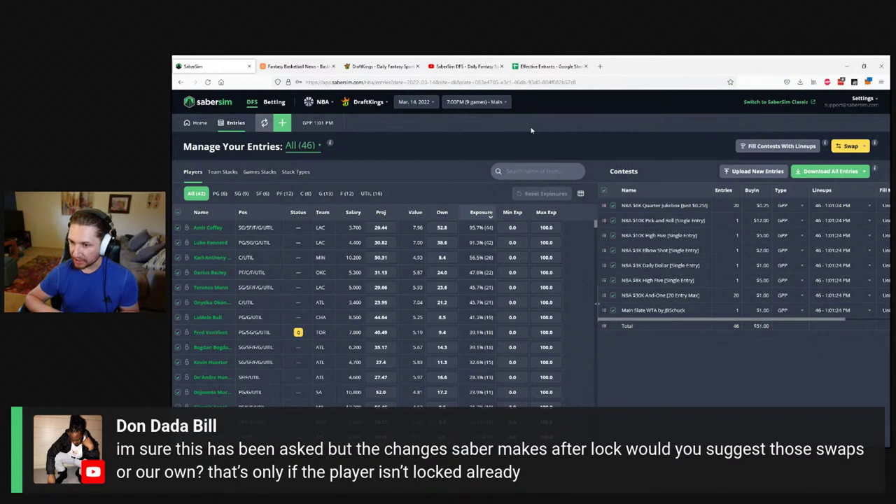
pyautogui.click(851, 145)
pyautogui.click(850, 177)
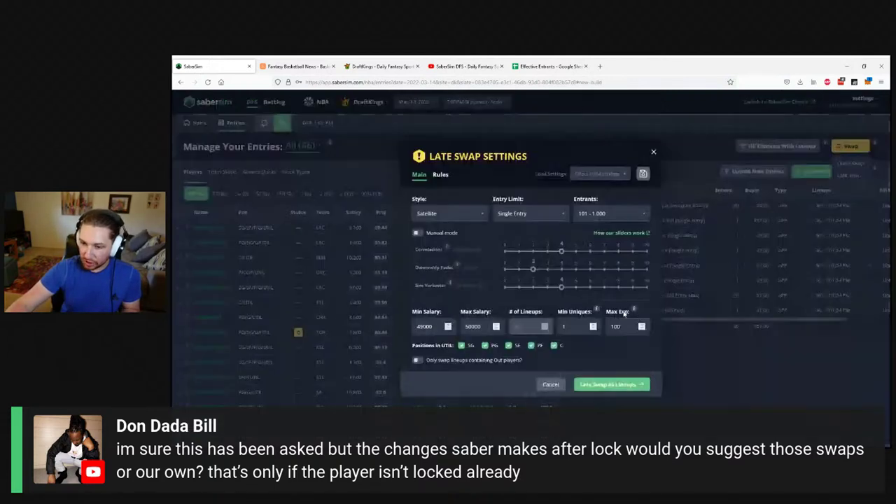
# Set the late swap style to GPP, the entry limit to 20-max and the entrants to 10,001 - 50,000, and close the settings without swapping.
pyautogui.click(449, 213)
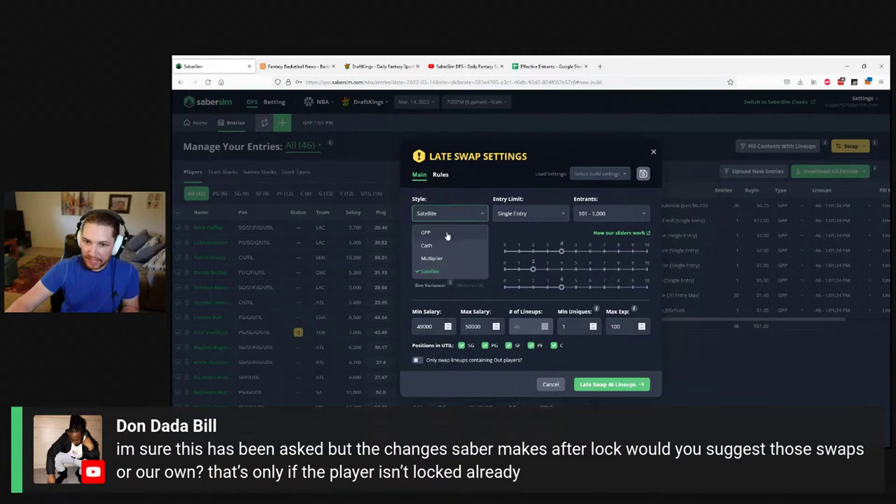
pyautogui.click(452, 236)
pyautogui.click(530, 214)
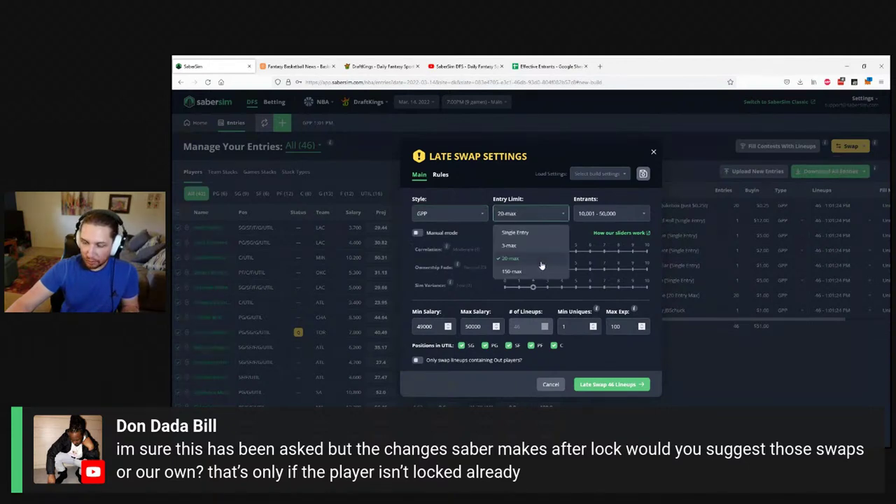
pyautogui.click(585, 239)
pyautogui.click(612, 221)
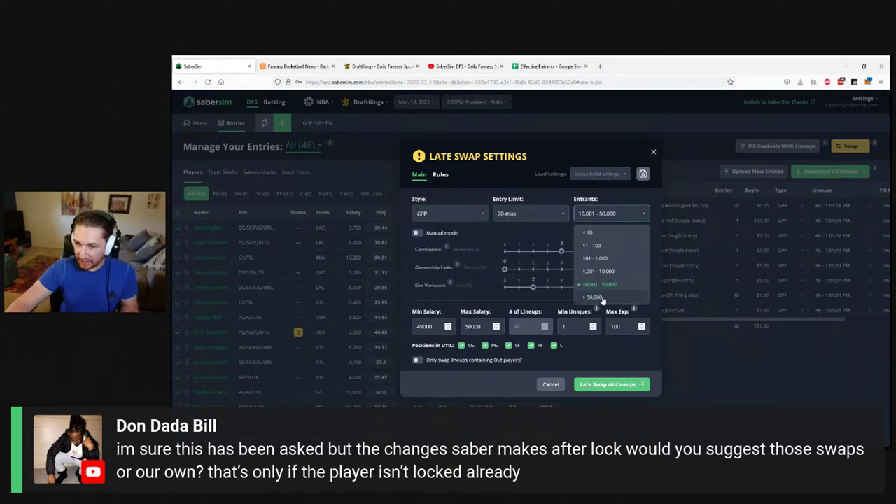
pyautogui.click(605, 286)
pyautogui.click(604, 213)
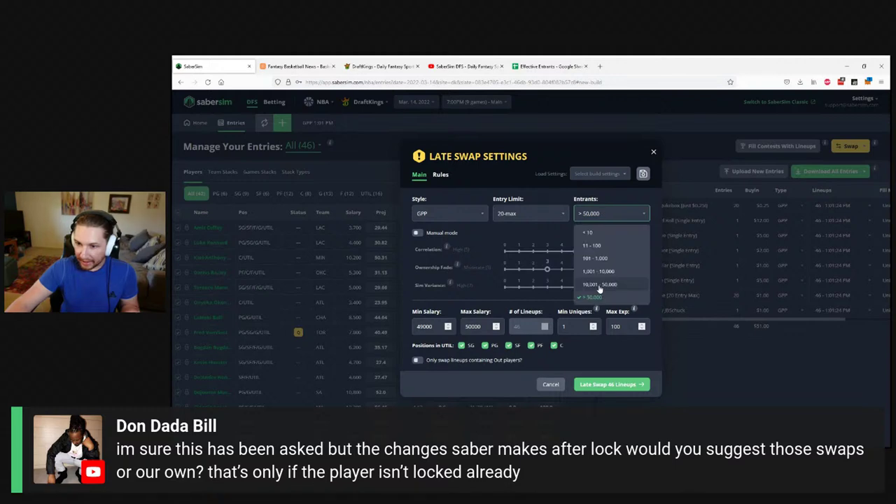
pyautogui.click(598, 272)
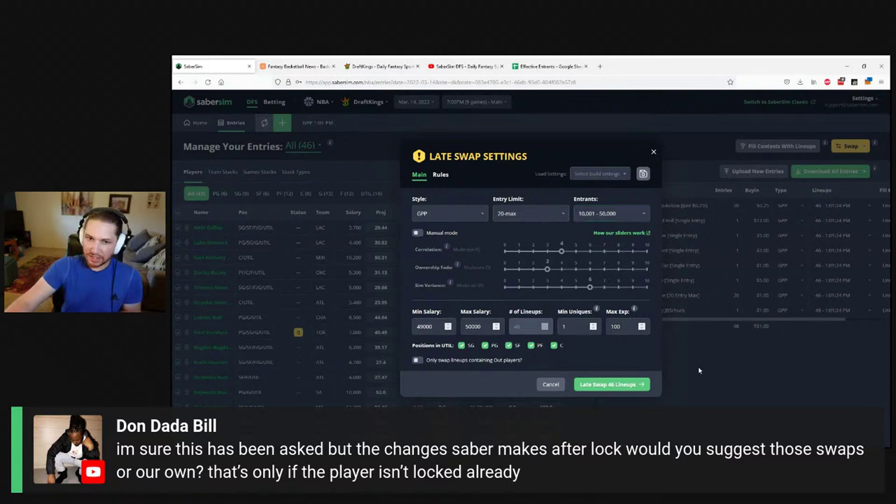
pyautogui.click(699, 370)
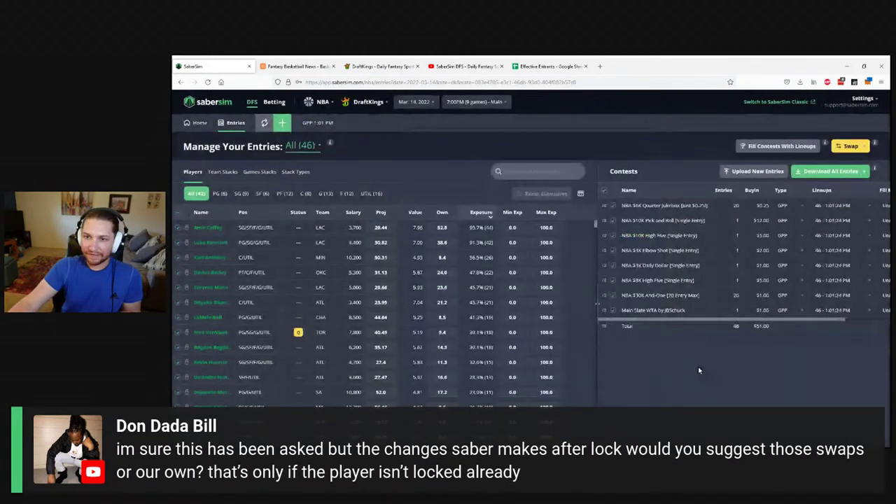
# Return to the player pool and switch DraftKings to the 7:30PM (2 games) - Turbo slate.
pyautogui.click(193, 125)
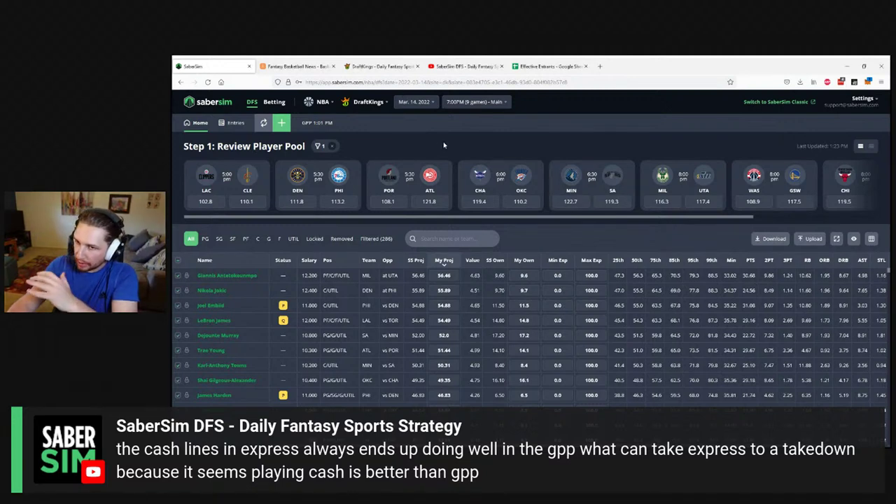
pyautogui.click(467, 104)
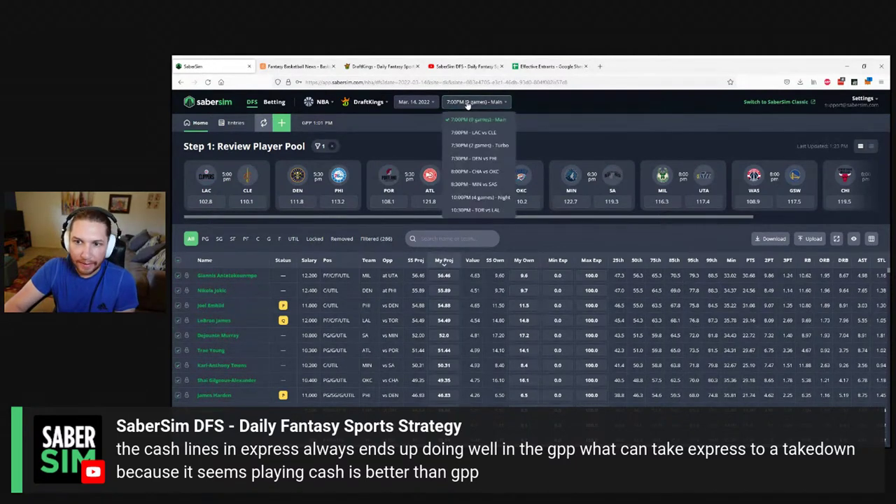
pyautogui.click(481, 145)
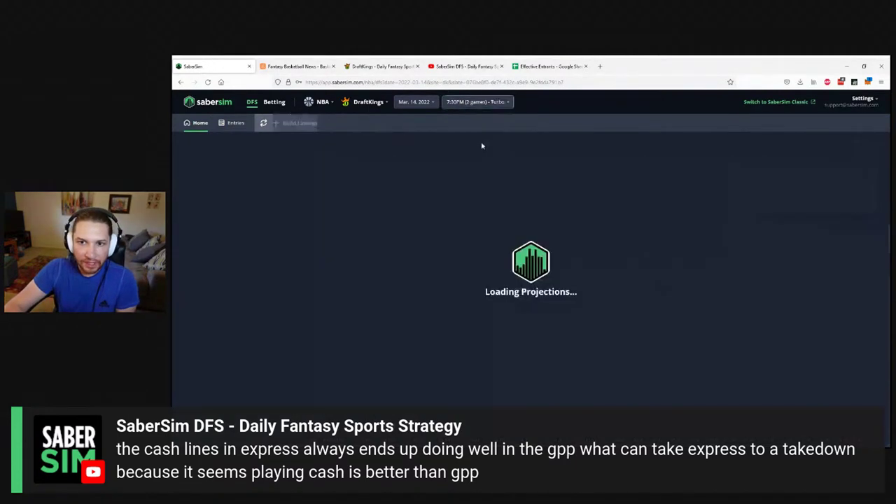
# Change the site to FanDuel and load the 7:30PM (2 games) - Express slate.
pyautogui.click(377, 102)
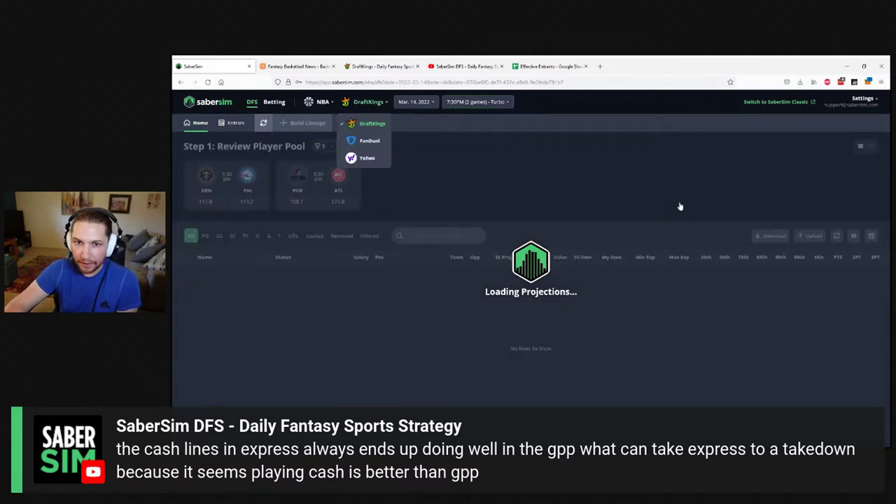
pyautogui.press('Down')
pyautogui.press('Return')
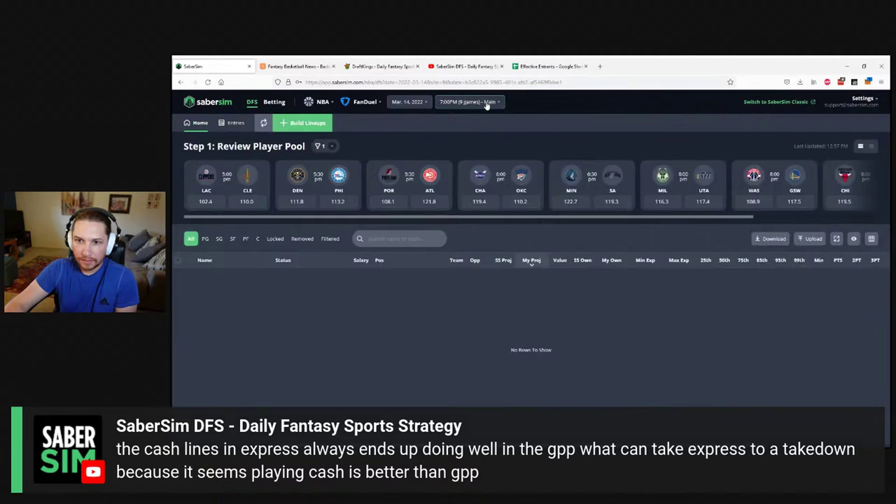
pyautogui.click(486, 103)
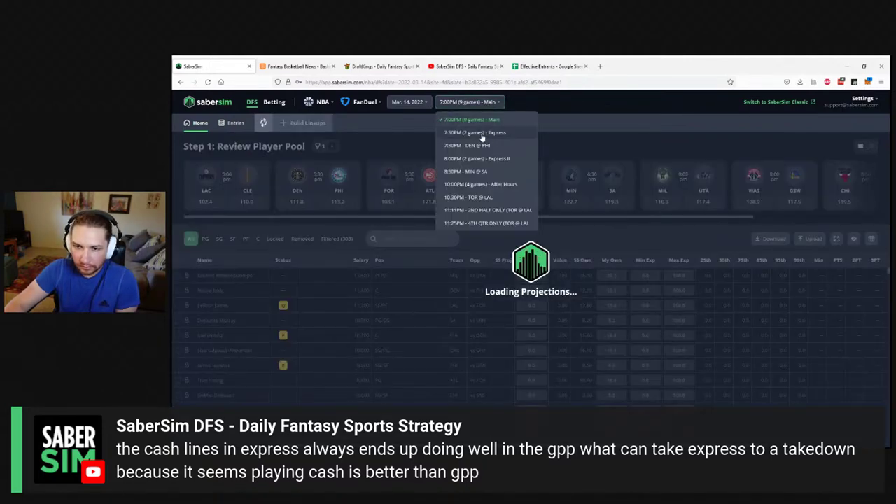
pyautogui.click(481, 134)
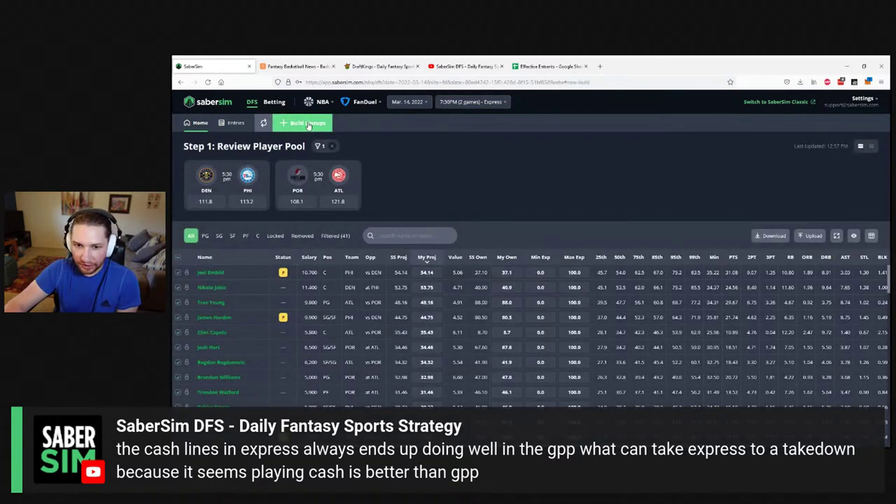
# Build lineups for the two-game Express slate with the contest style set to Cash.
pyautogui.click(309, 128)
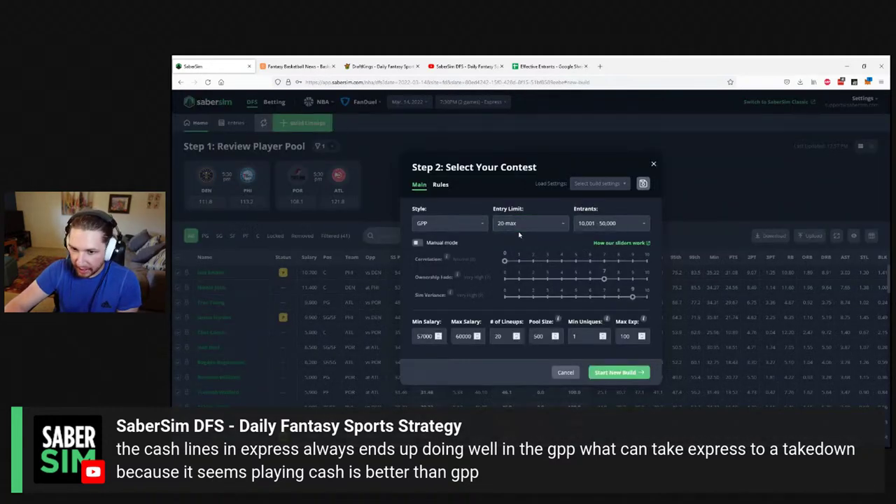
pyautogui.click(475, 227)
pyautogui.click(439, 259)
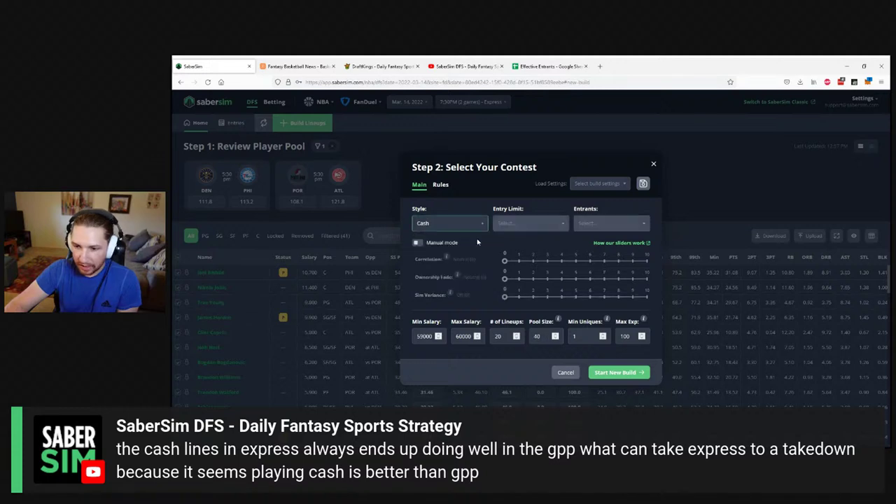
pyautogui.click(637, 374)
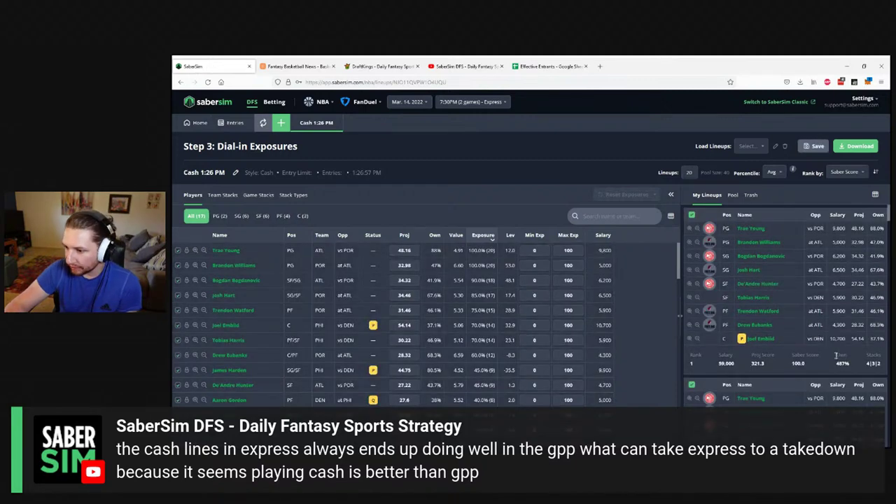
# Build a second set of Express lineups with GPP style, 20-max entry limit and 10,001 - 50,000 entrants, and check the top lineup's projected score.
pyautogui.click(281, 124)
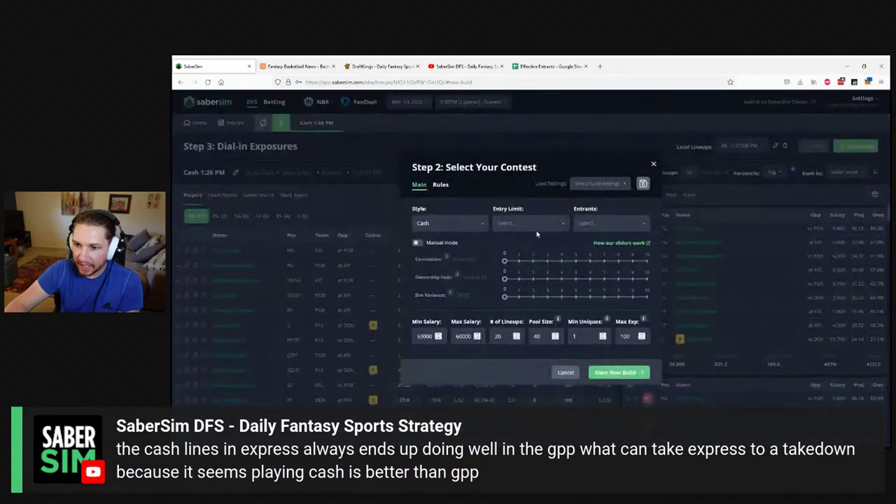
pyautogui.click(507, 231)
pyautogui.click(433, 228)
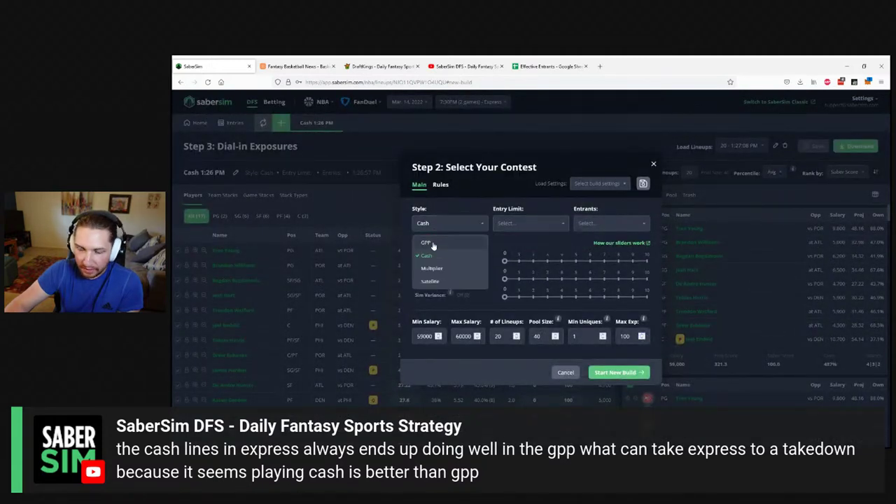
pyautogui.click(521, 224)
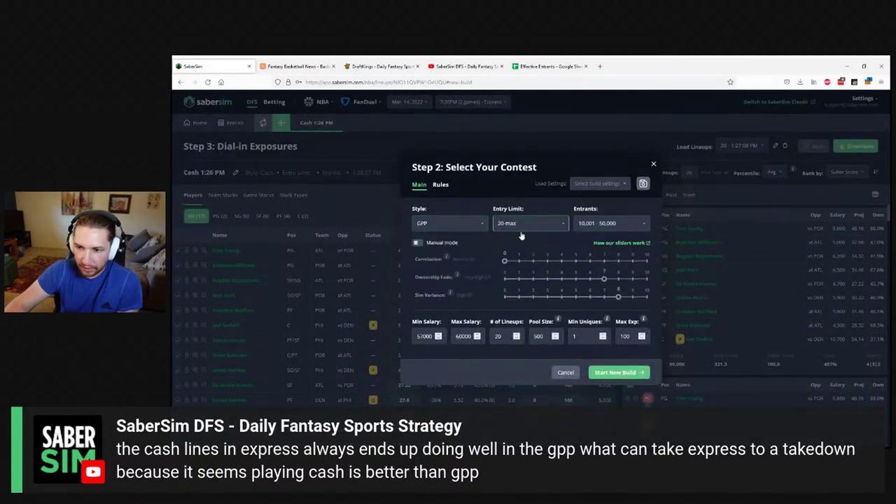
pyautogui.click(522, 271)
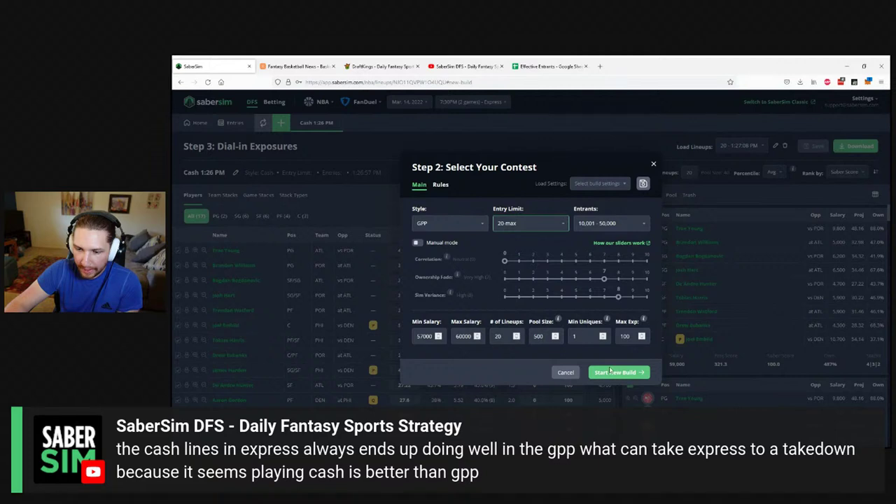
pyautogui.click(630, 375)
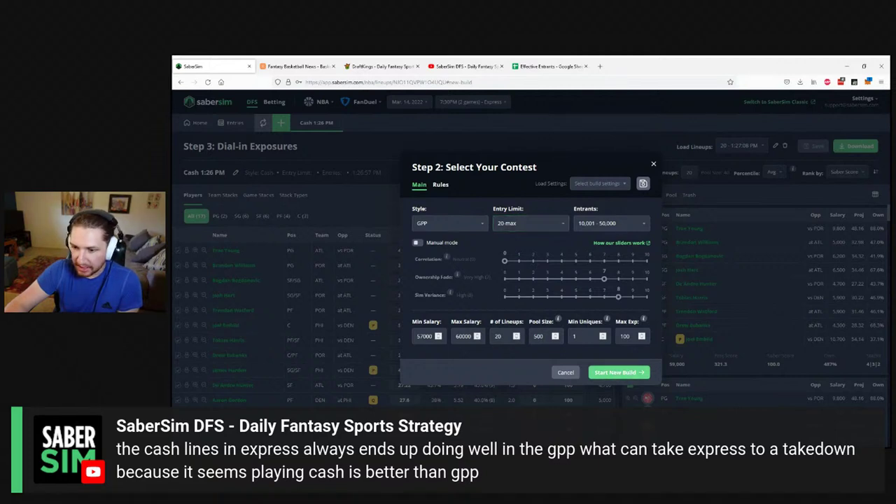
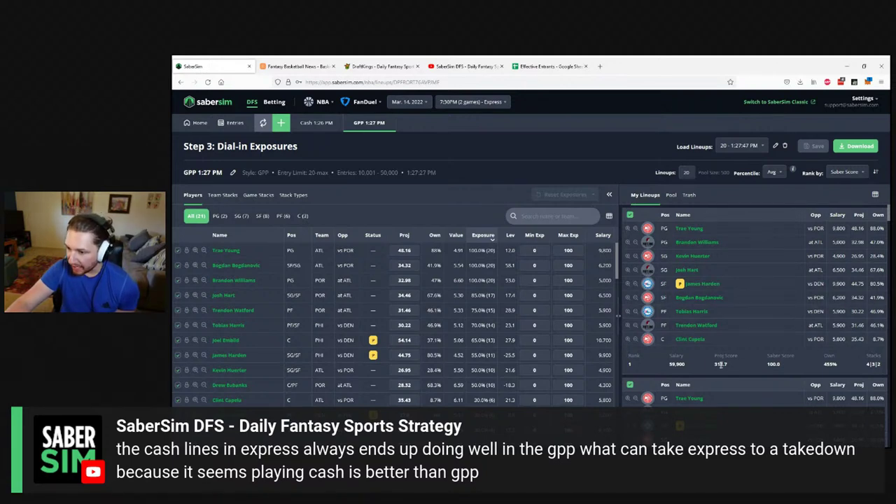
pyautogui.moveTo(729, 365)
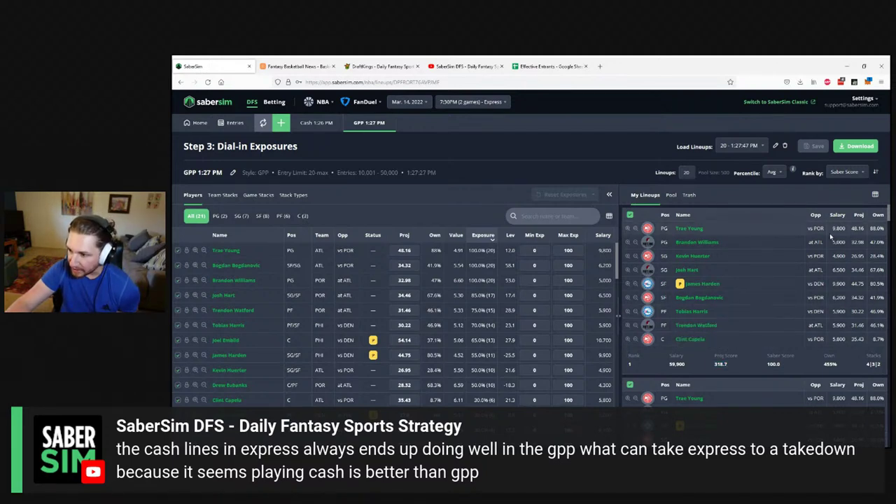
# Check the total ownership of the top GPP lineup and compare it with the top lineup of the Cash build.
pyautogui.moveTo(821, 365); pyautogui.dragTo(842, 366)
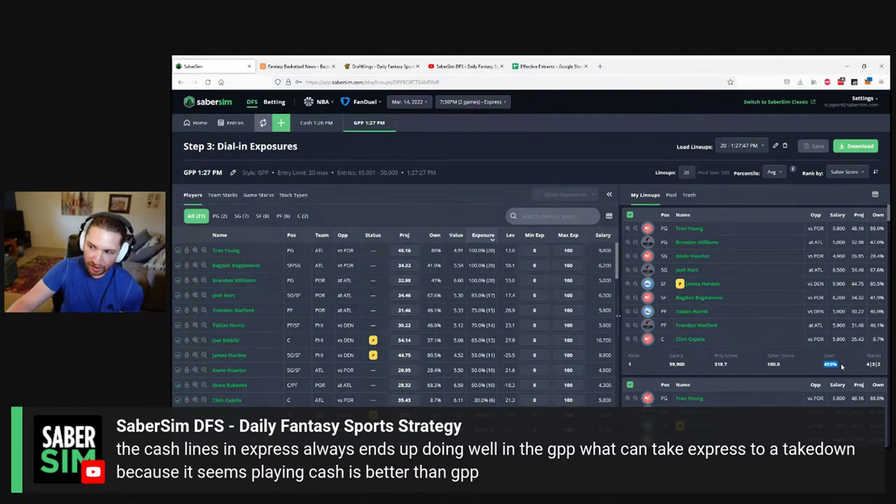
pyautogui.click(842, 366)
pyautogui.click(315, 121)
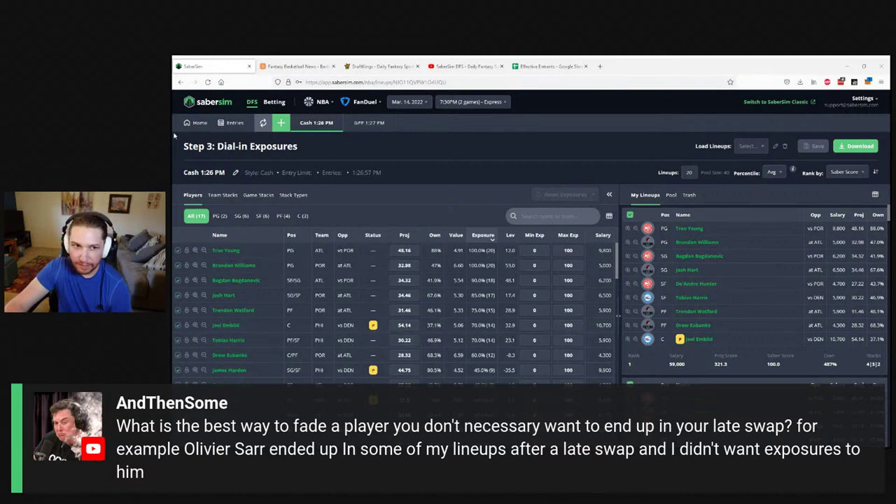
# Open the contest entries and switch the site to DraftKings with the 7:00PM (9 games) - Main slate.
pyautogui.click(193, 124)
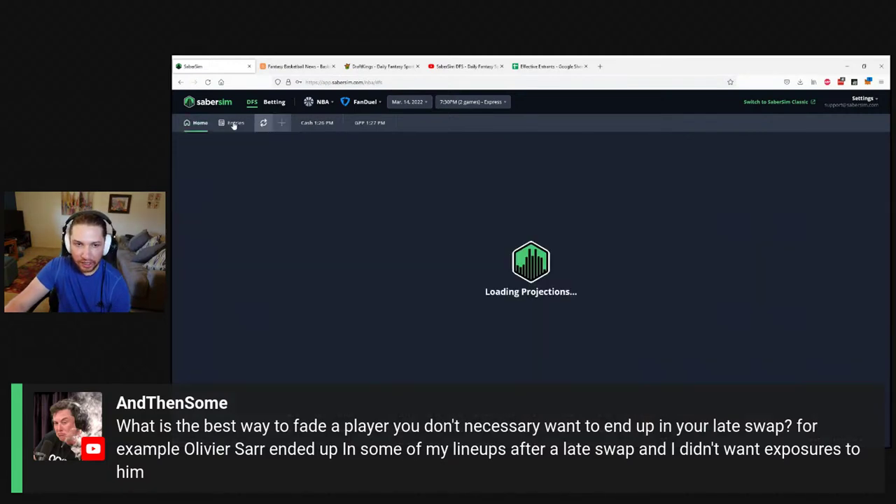
pyautogui.click(234, 124)
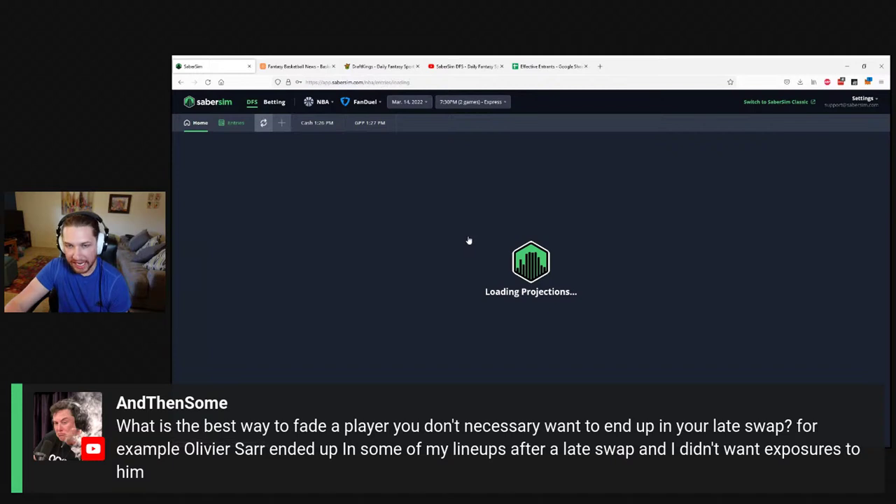
pyautogui.click(473, 101)
pyautogui.click(358, 102)
pyautogui.click(353, 156)
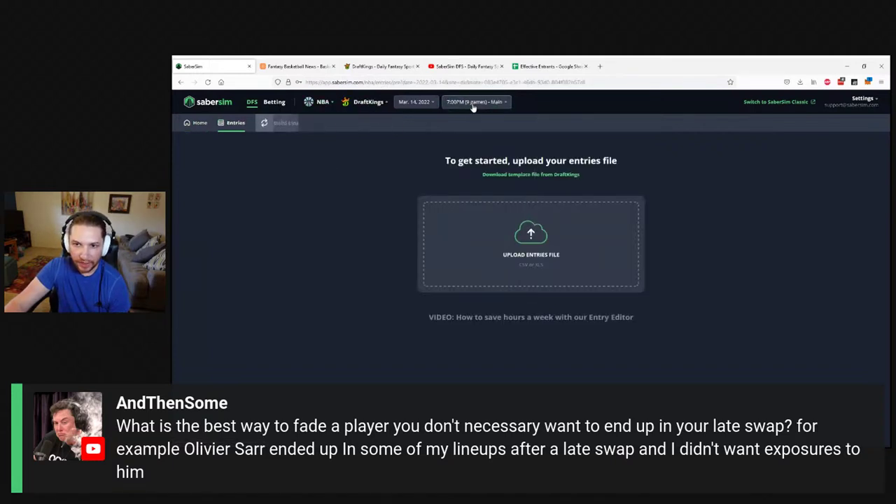
pyautogui.click(473, 103)
pyautogui.click(472, 104)
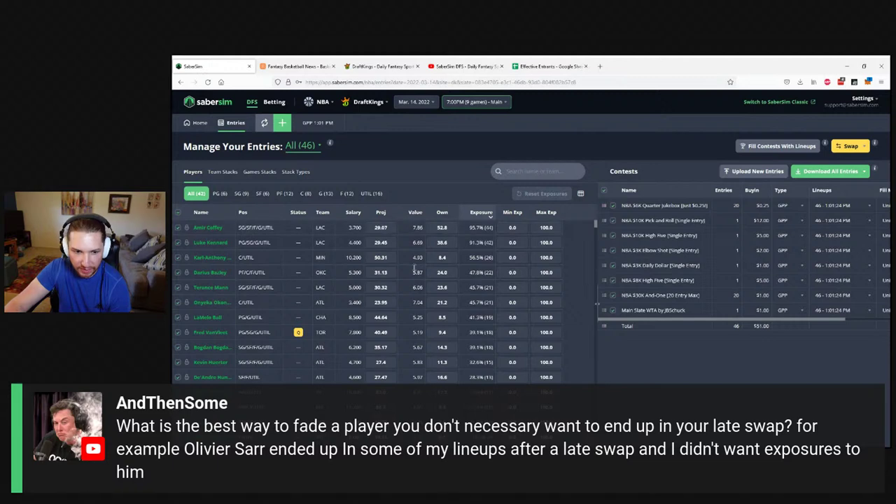
# Exclude Anthony Edwards from the entries' player pool and look through the other players' exposures.
pyautogui.scroll(-5, 427, 315)
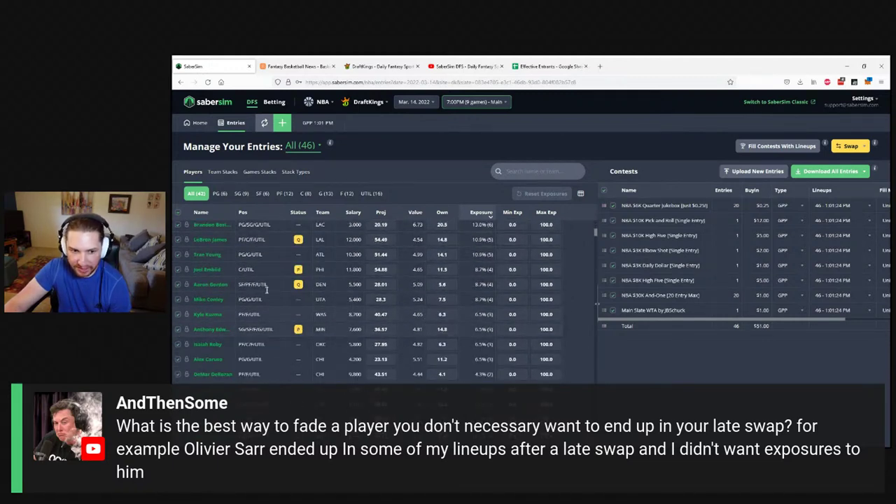
pyautogui.click(178, 330)
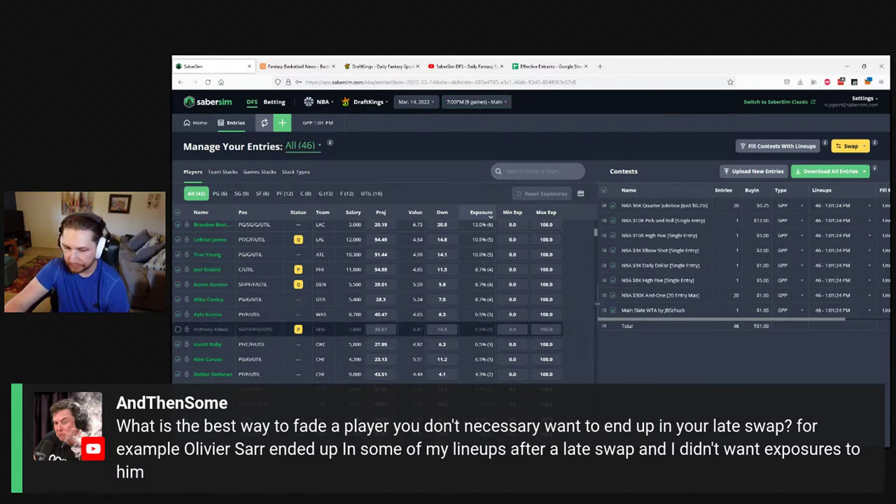
pyautogui.scroll(-3, 507, 373)
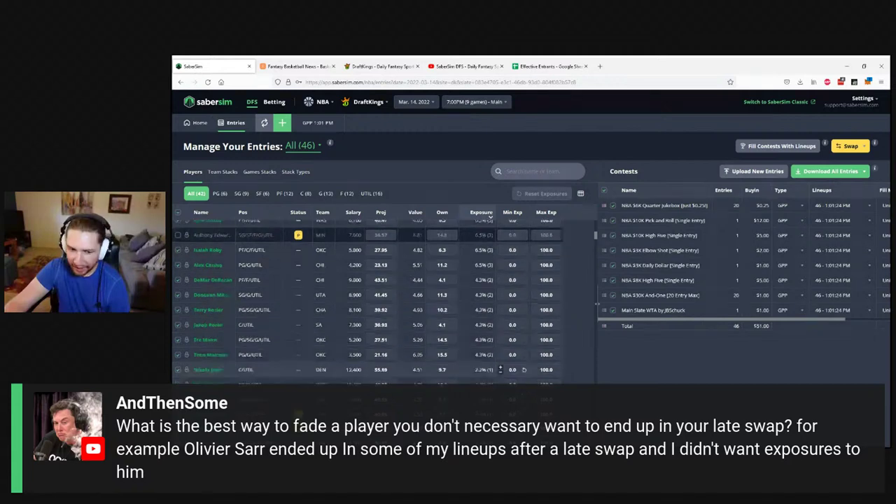
pyautogui.scroll(-2, 507, 371)
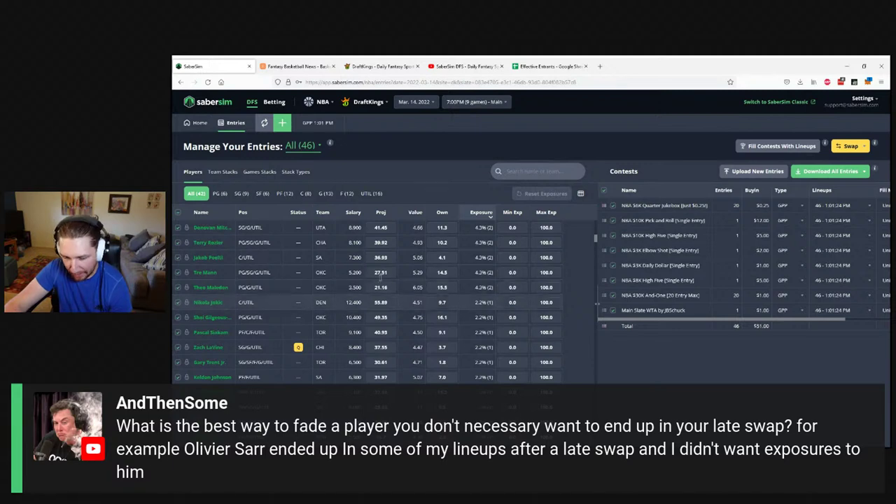
pyautogui.scroll(4, 332, 379)
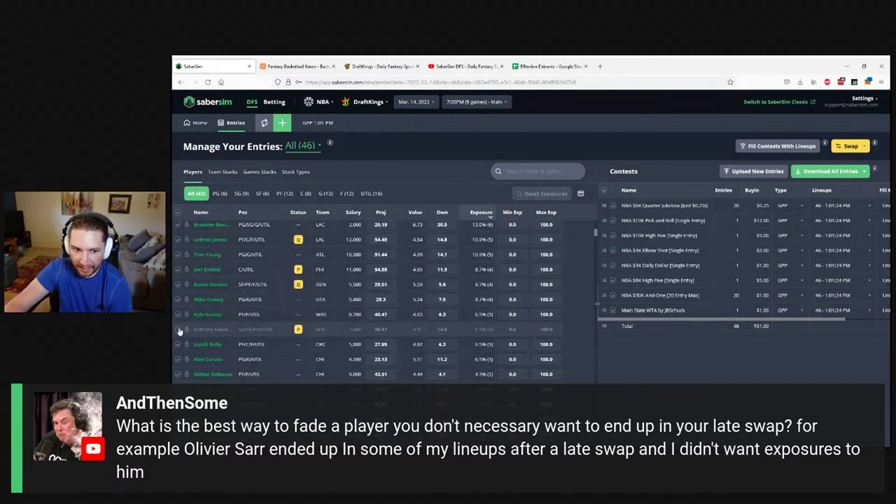
pyautogui.scroll(5, 333, 375)
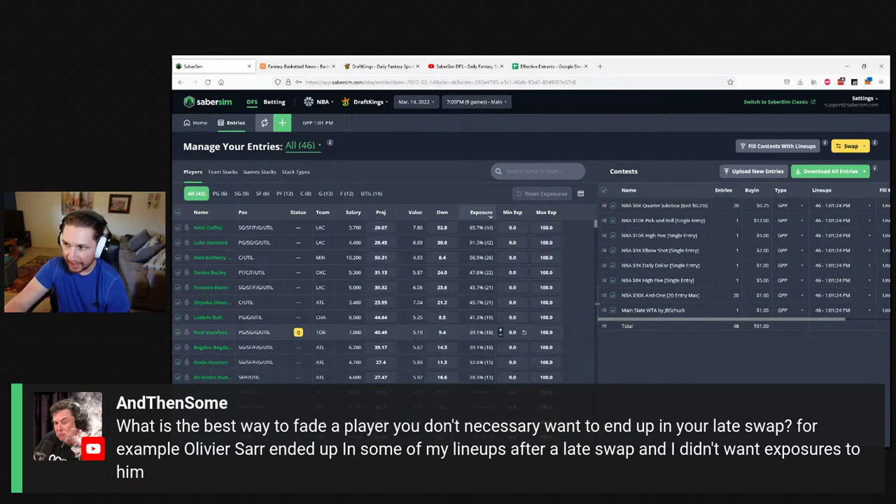
# Examine the Quick Swap and Late Swap options for the entries and review the player exposures.
pyautogui.click(851, 145)
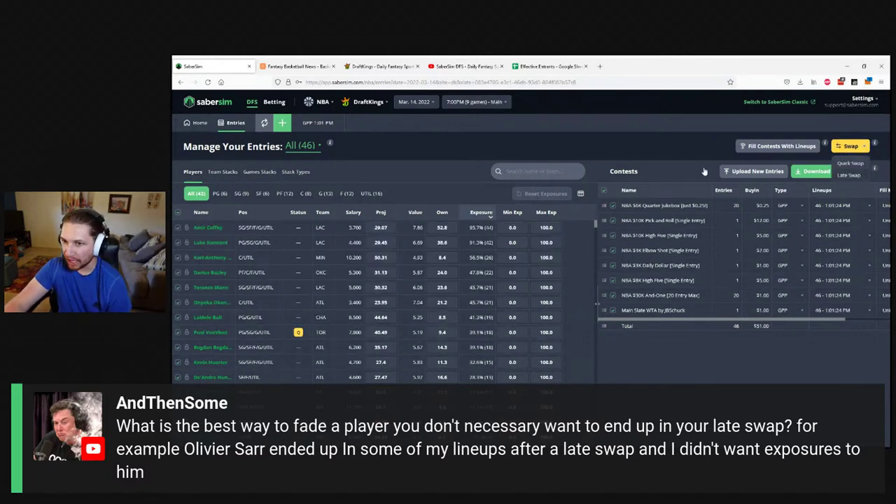
pyautogui.click(663, 142)
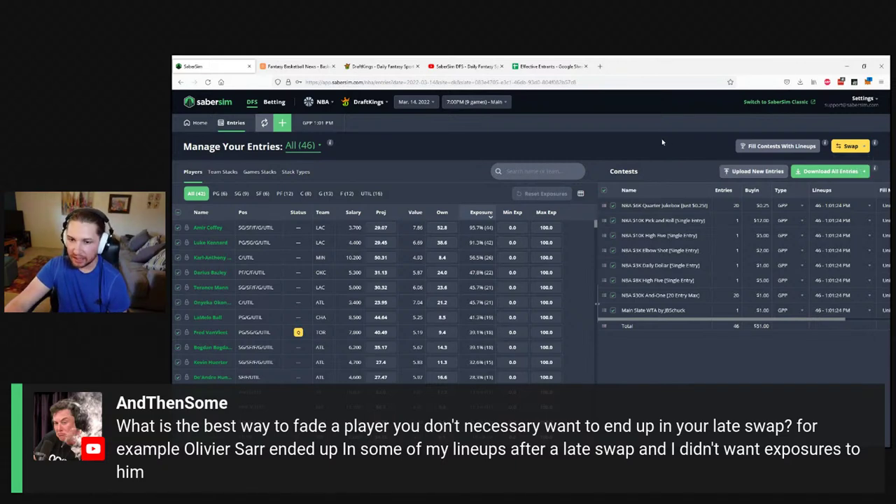
pyautogui.click(851, 146)
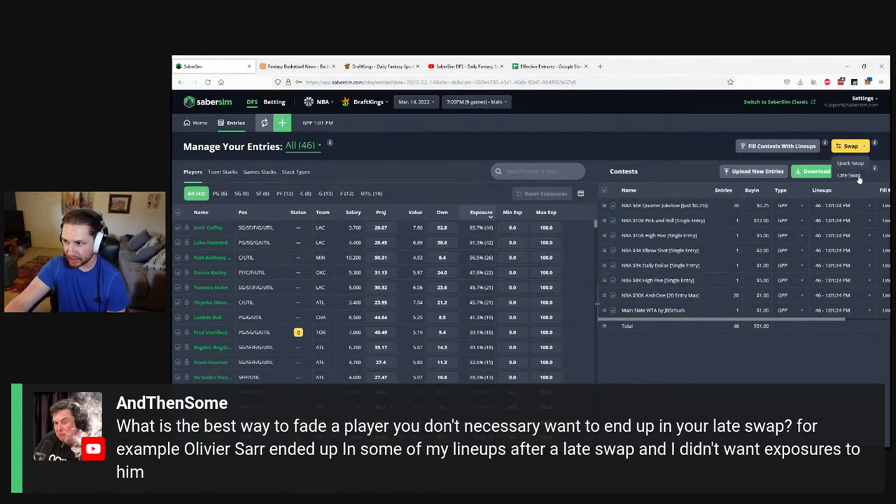
pyautogui.click(695, 153)
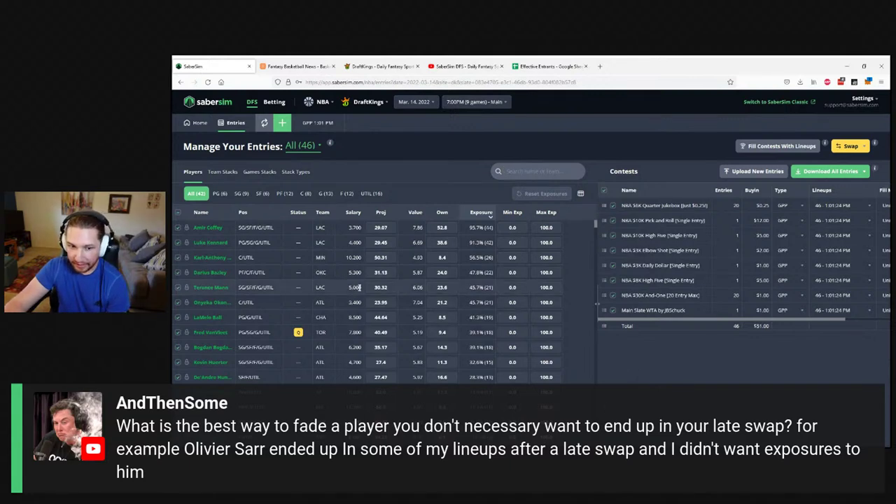
pyautogui.scroll(-3, 356, 293)
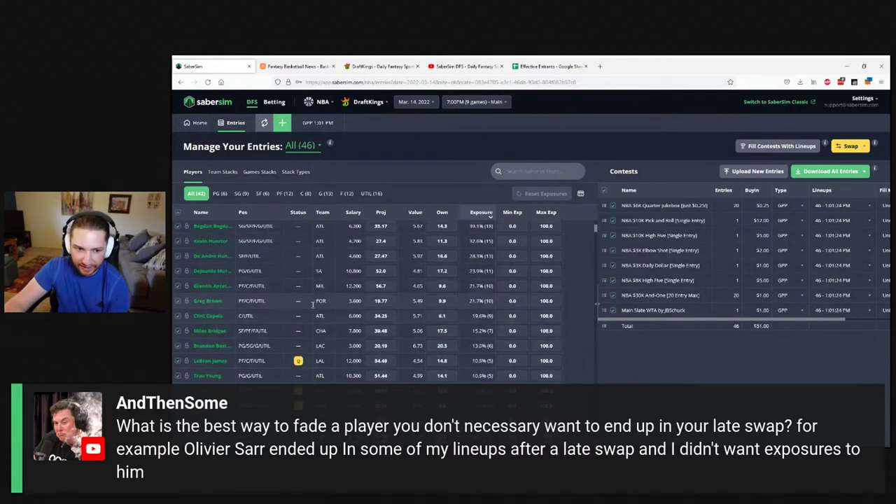
pyautogui.scroll(-1, 312, 311)
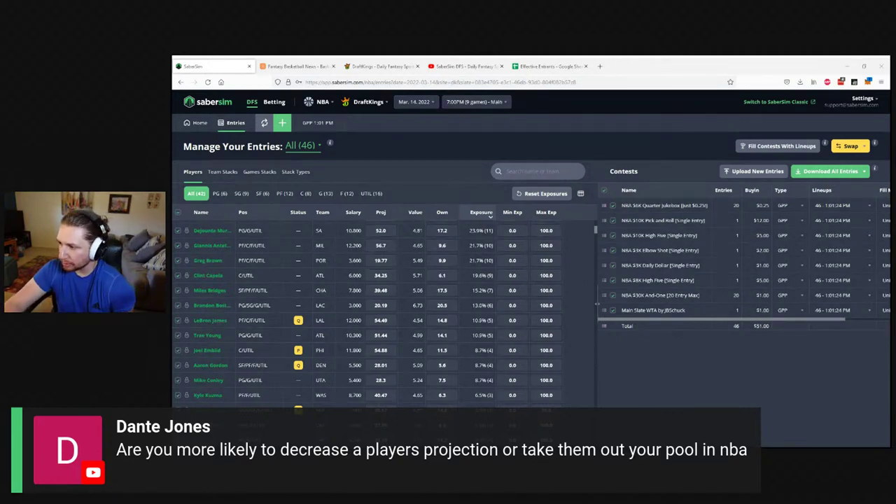
# Return to the player pool, sort it by value and set Amir Coffey's projection to 24.
pyautogui.click(189, 126)
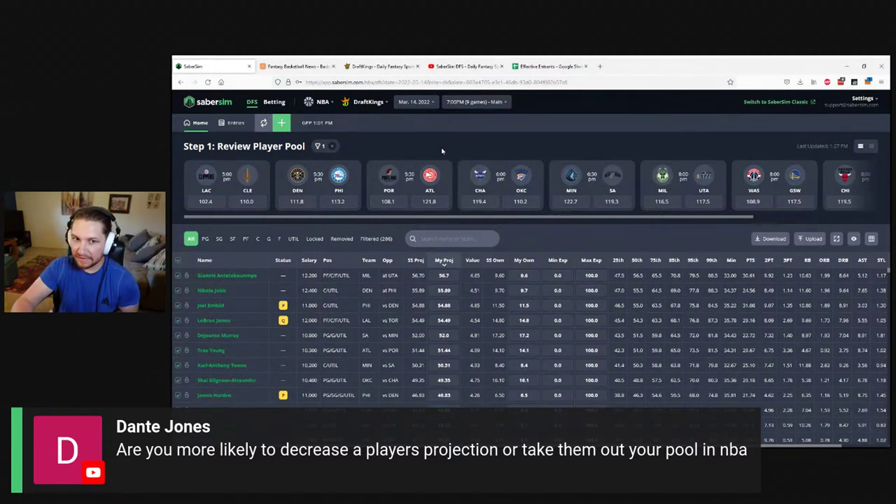
pyautogui.click(473, 261)
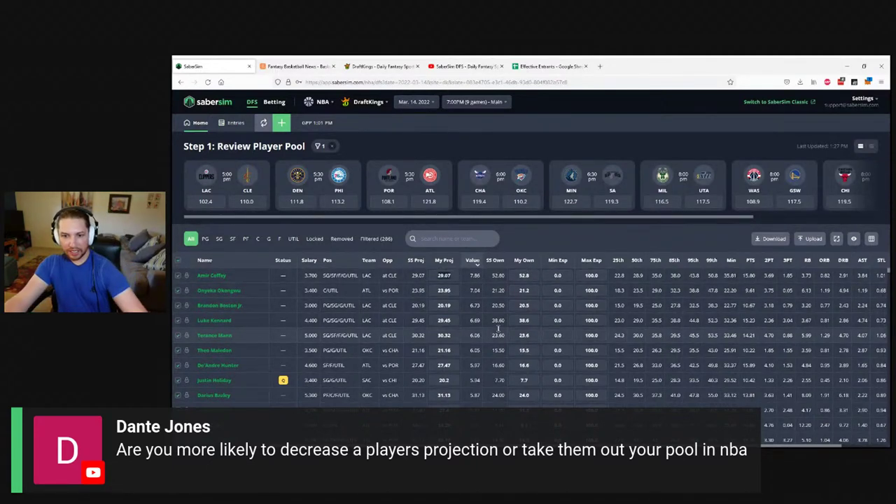
pyautogui.write('24')
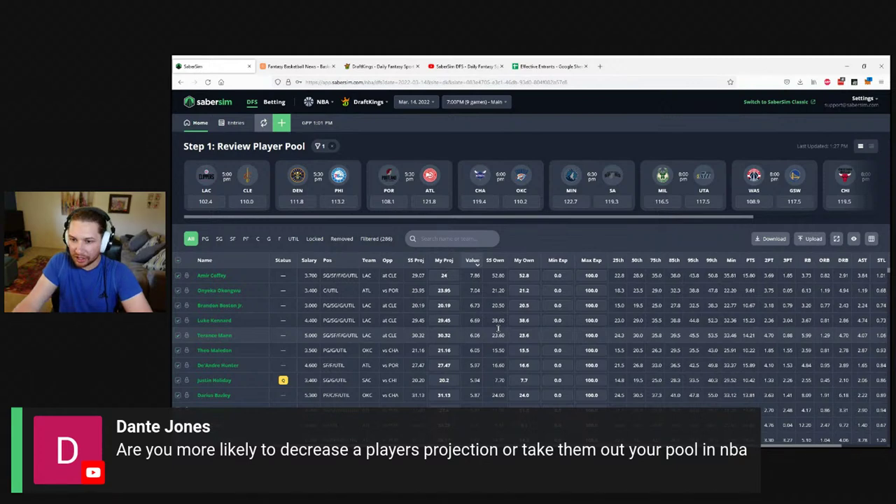
pyautogui.press('Return')
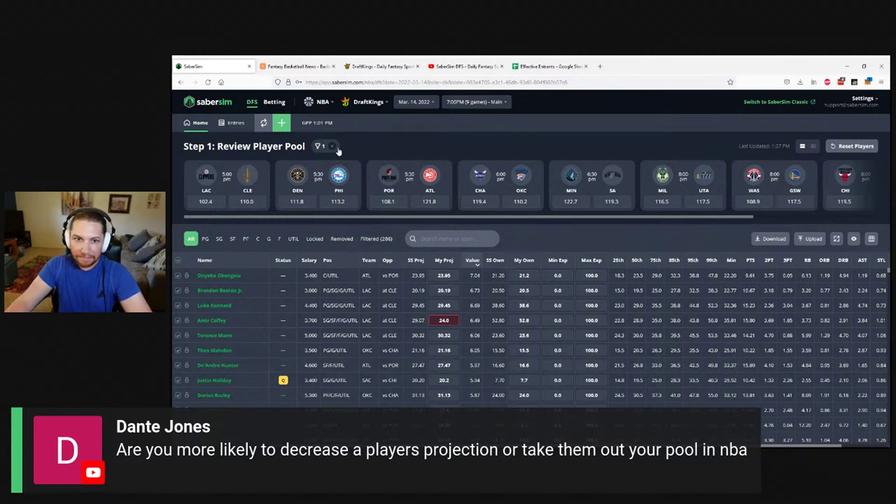
# Build 20 Main slate lineups with GPP style, 20-max entry limit and 10,001 - 50,000 entrants, and check Amir Coffey's ownership.
pyautogui.click(281, 123)
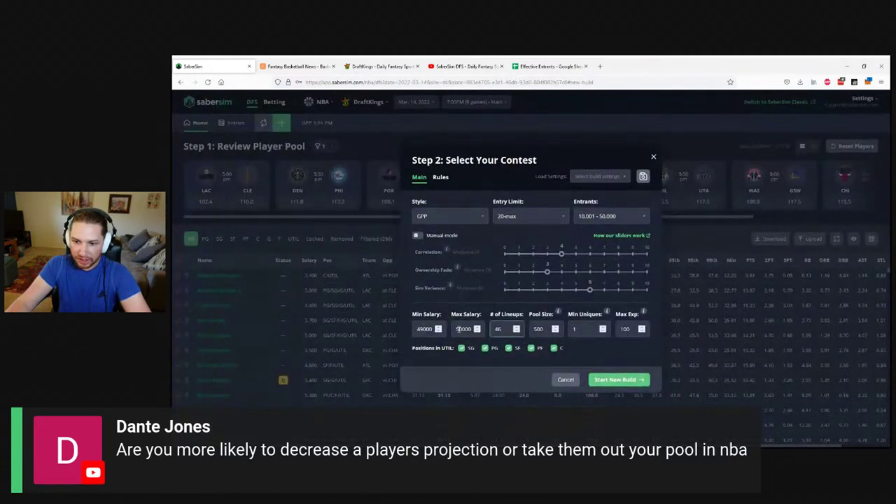
pyautogui.click(616, 381)
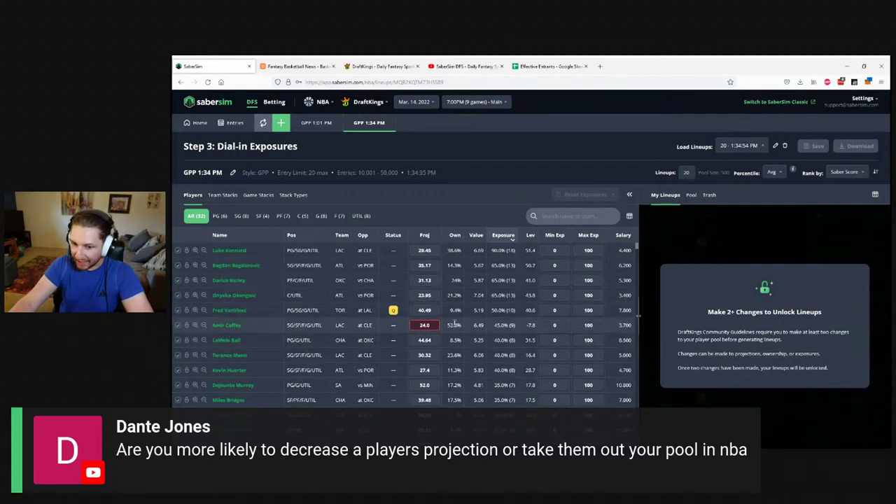
pyautogui.moveTo(450, 325); pyautogui.dragTo(463, 326)
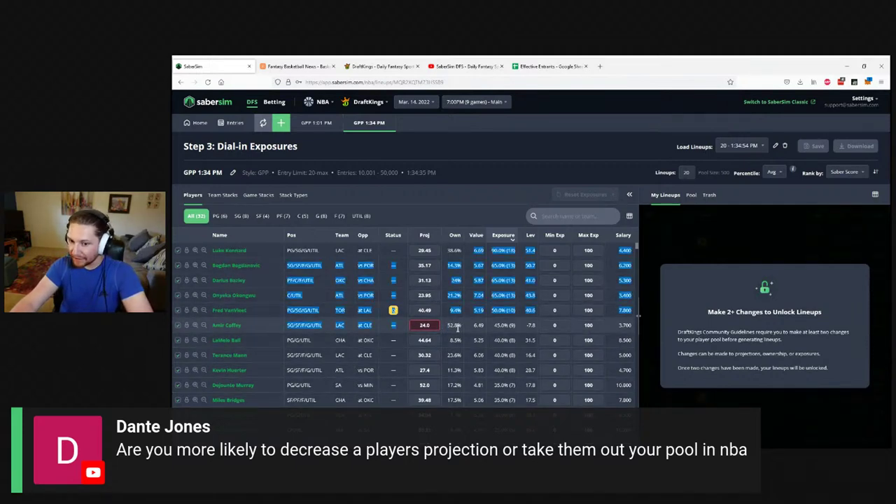
pyautogui.click(458, 328)
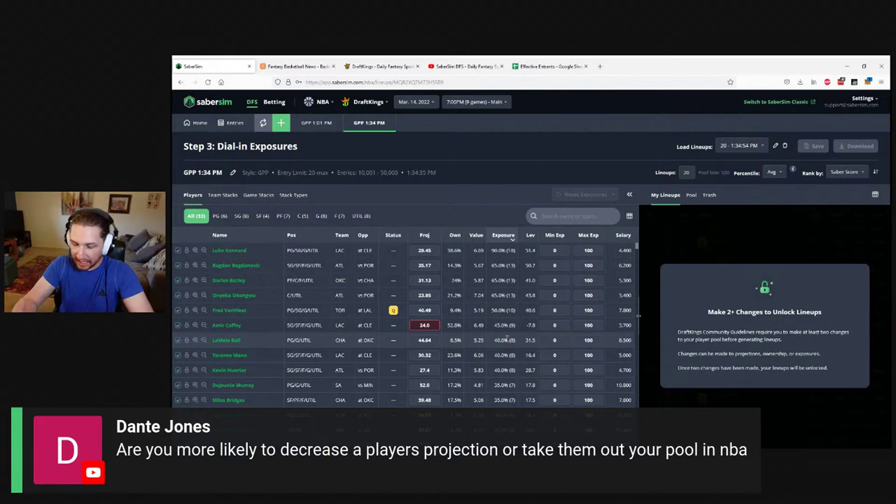
pyautogui.click(455, 325)
pyautogui.click(459, 323)
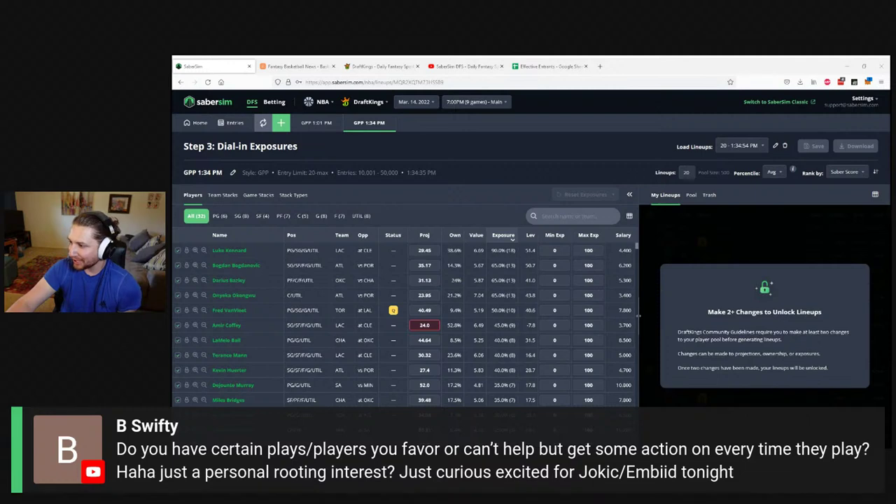
# Restore Amir Coffey's default projection in the player pool and sort the players by My Proj.
pyautogui.click(196, 125)
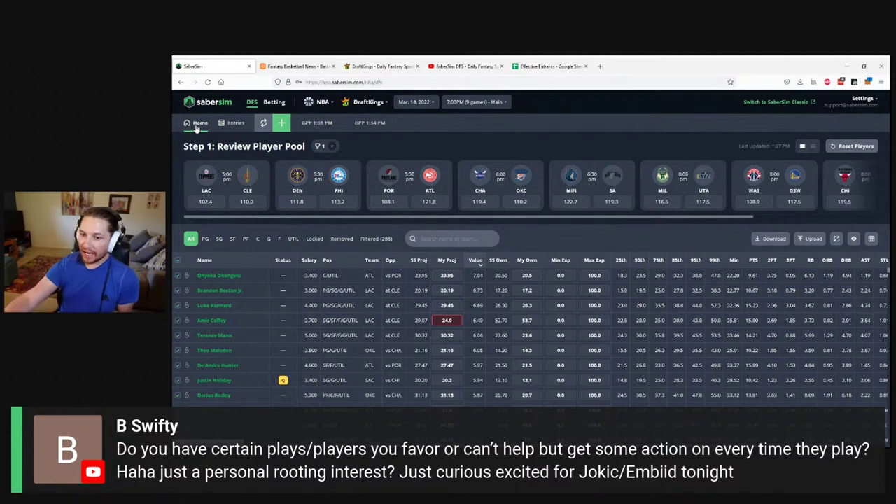
pyautogui.click(458, 322)
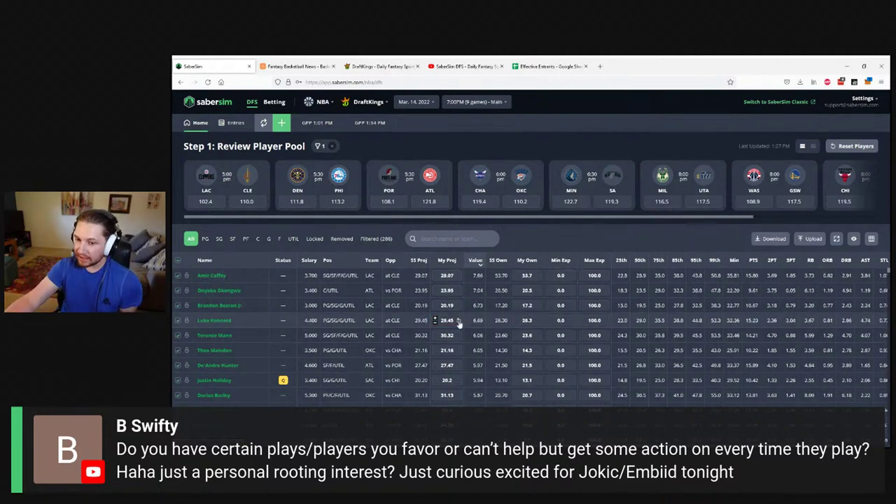
pyautogui.click(448, 260)
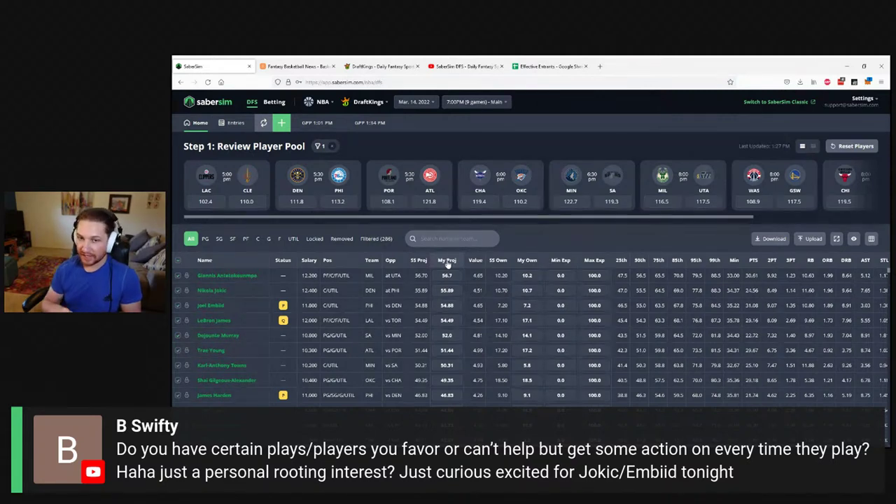
# Build another 20 GPP lineups from the restored player pool with a 20-max entry limit and 10,001 - 50,000 entrants.
pyautogui.click(280, 124)
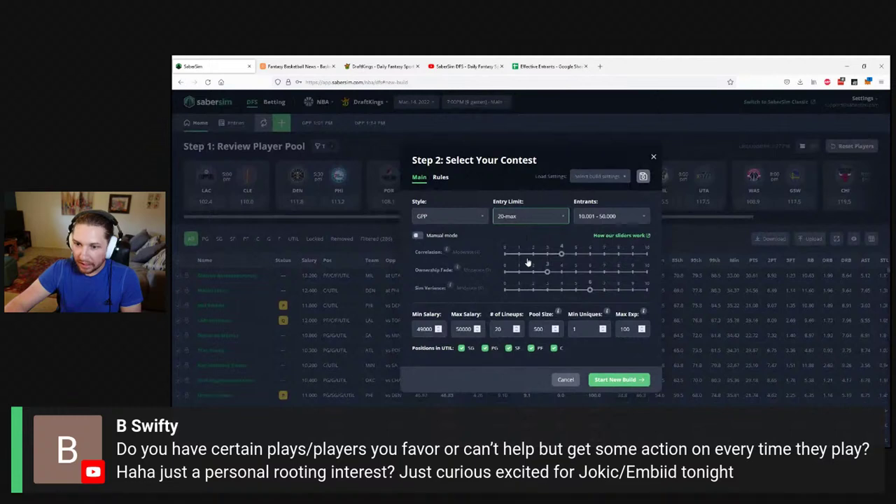
pyautogui.click(526, 219)
pyautogui.click(522, 263)
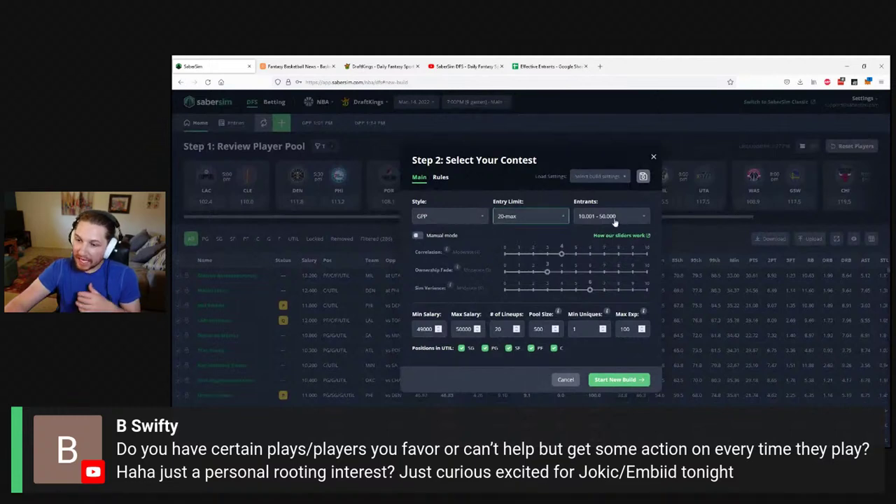
pyautogui.click(633, 380)
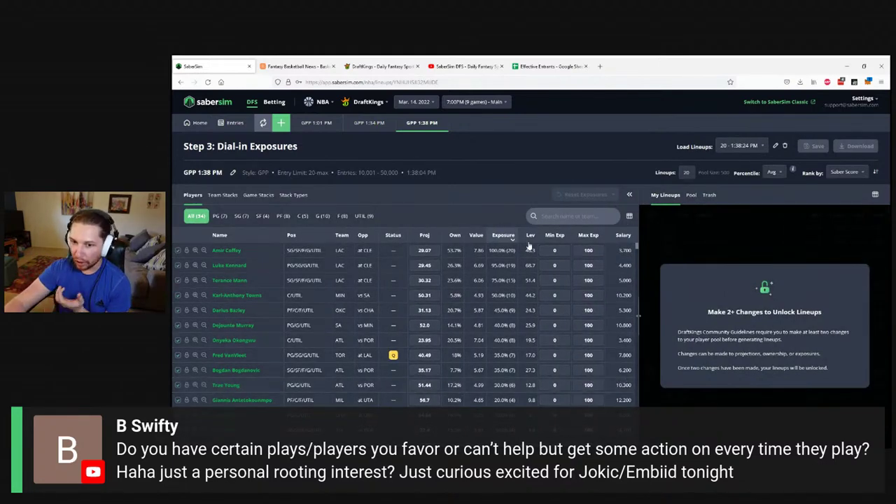
# Sort the new build's players by projection and set Nikola Jokic's minimum exposure to 20.
pyautogui.click(424, 237)
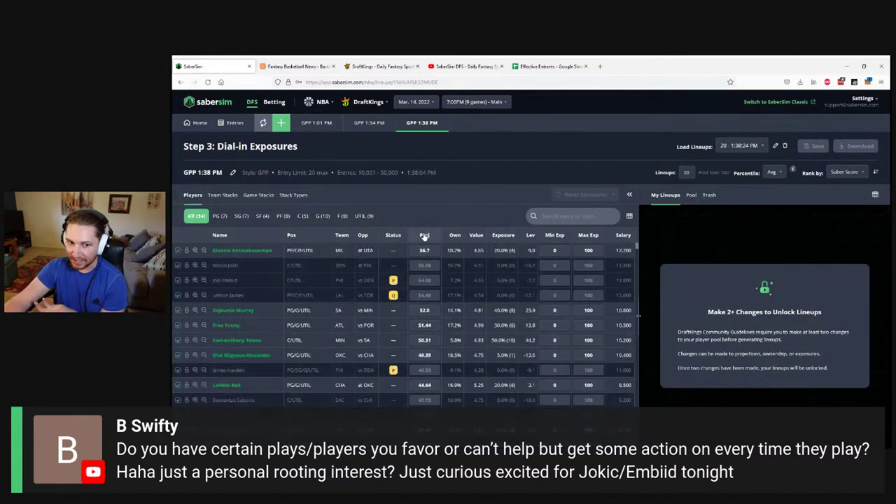
pyautogui.write('20')
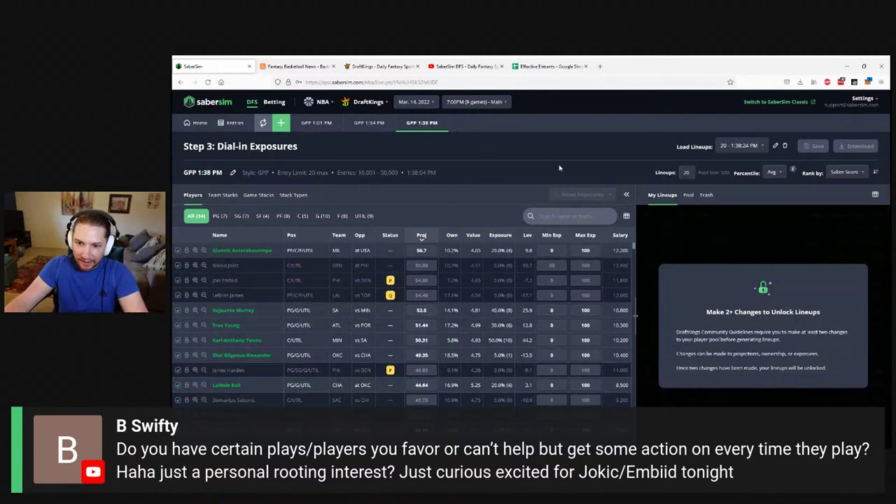
# Set Joel Embiid's minimum exposure to 15 in the GPP 1:38 PM build.
pyautogui.click(553, 280)
pyautogui.write('15')
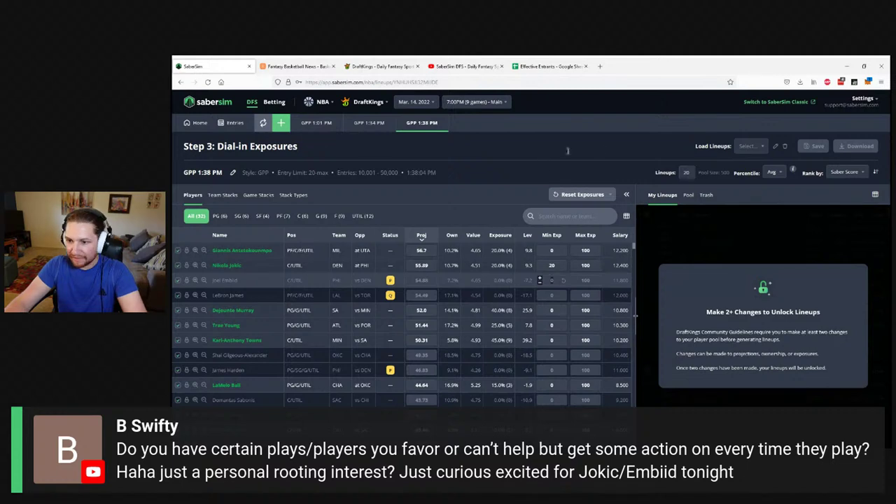
pyautogui.click(602, 150)
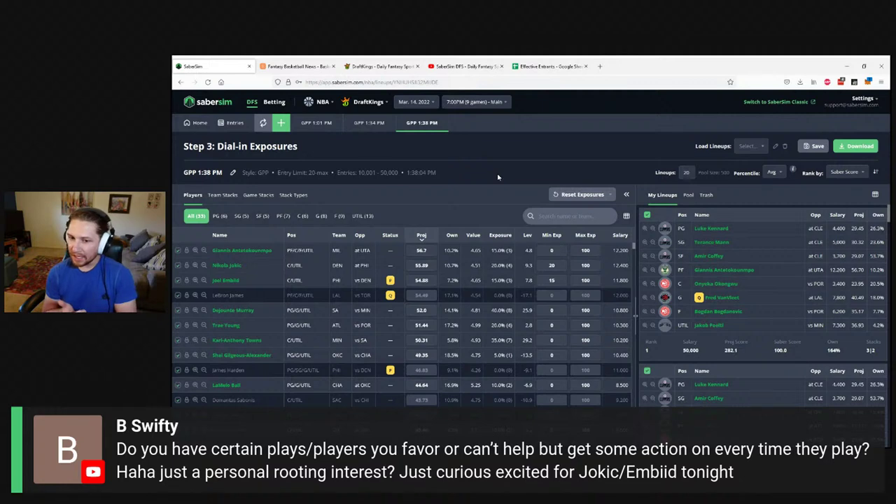
# Switch to the Basketball Monster news page and check the player statuses for Monday's games, including DEN at PHI.
pyautogui.hotkey('ctrl', 'Tab')
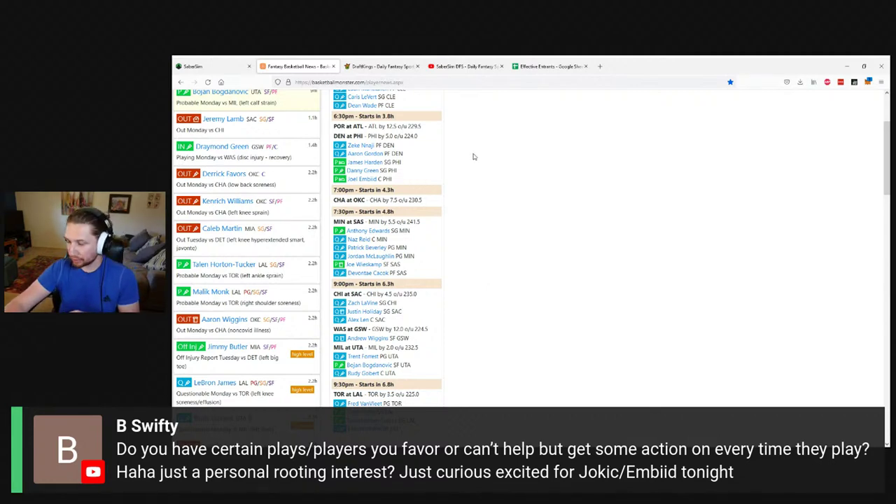
pyautogui.scroll(1, 454, 159)
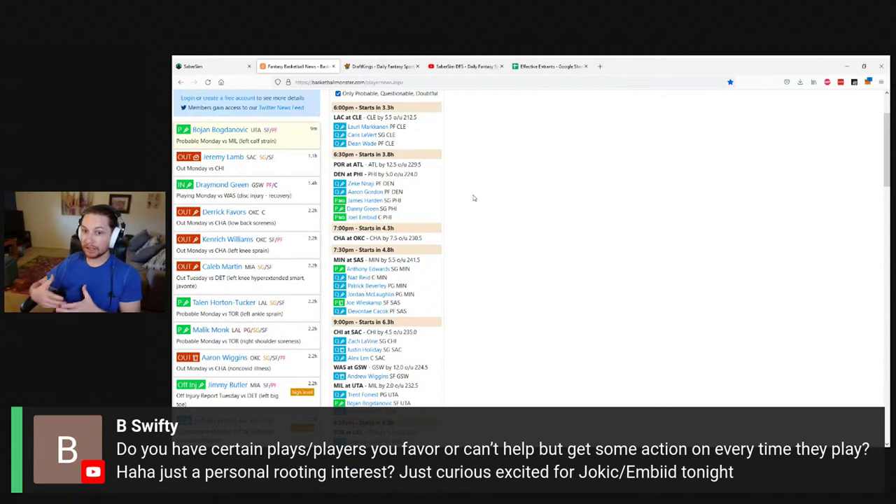
pyautogui.scroll(2, 420, 210)
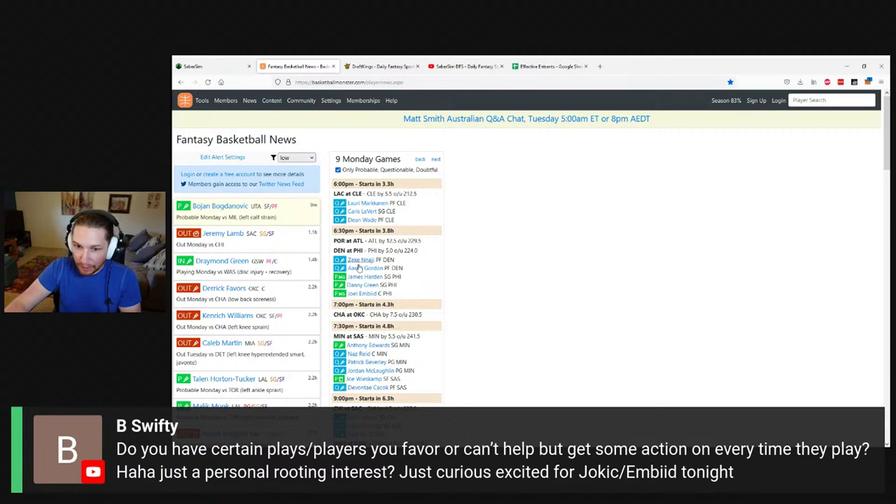
# Return to the SaberSim build, inspect only the lineups containing Nikola Jokic, and clear that filter.
pyautogui.hotkey('ctrl', 'shift', 'Tab')
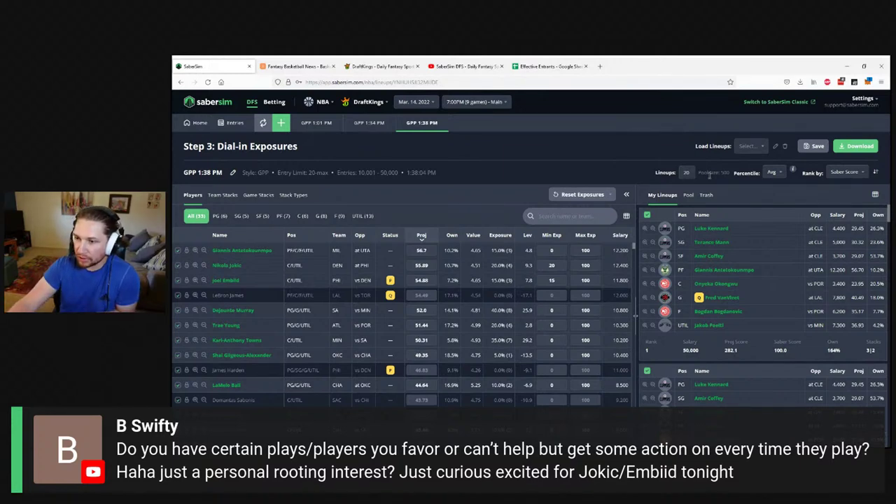
pyautogui.click(195, 267)
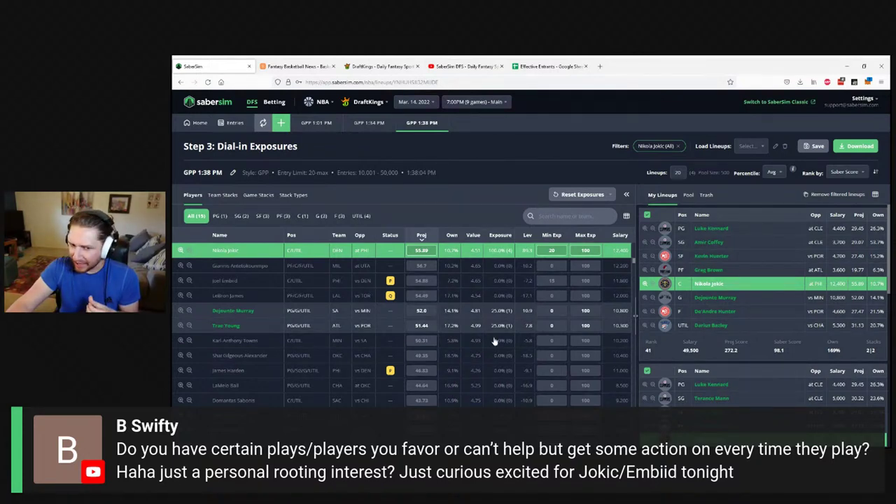
pyautogui.click(181, 250)
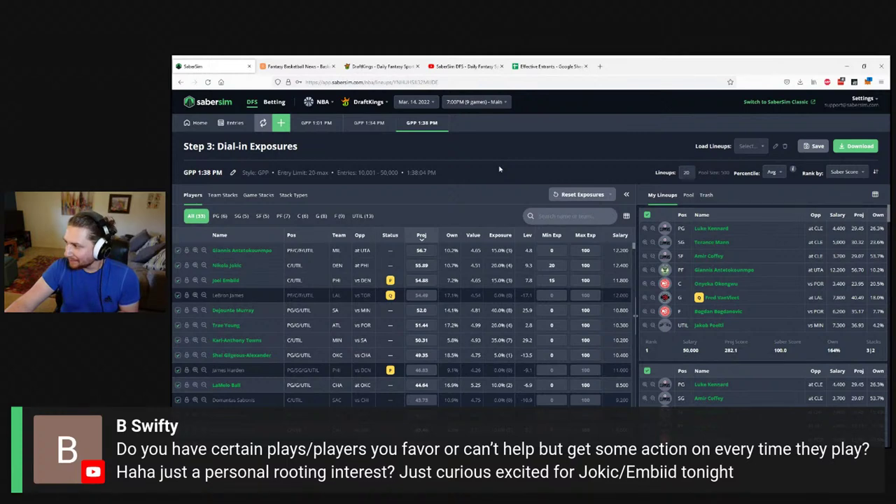
# Reset all exposures in the GPP 1:38 PM build and sort the players by exposure.
pyautogui.click(585, 198)
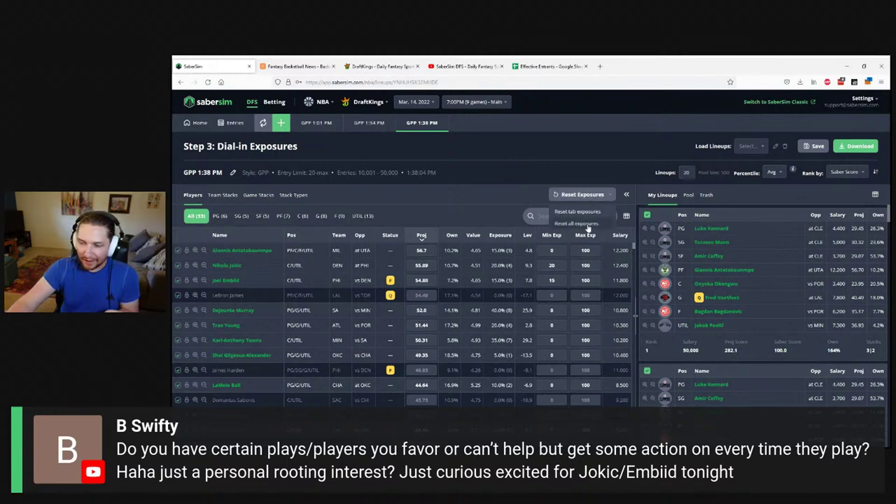
pyautogui.click(412, 209)
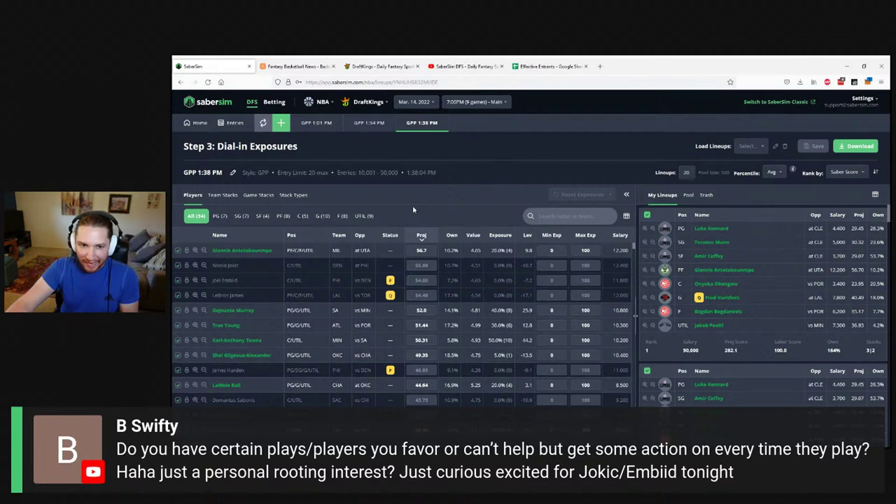
pyautogui.click(498, 237)
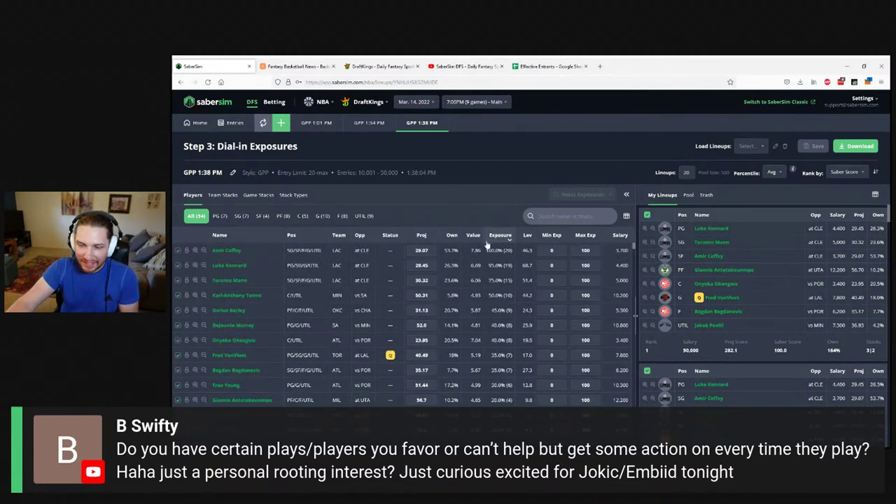
# Find Nikola Jokic in the build, lock him into every lineup, and release the lock after reviewing the resulting exposures.
pyautogui.click(565, 217)
pyautogui.write('jokic')
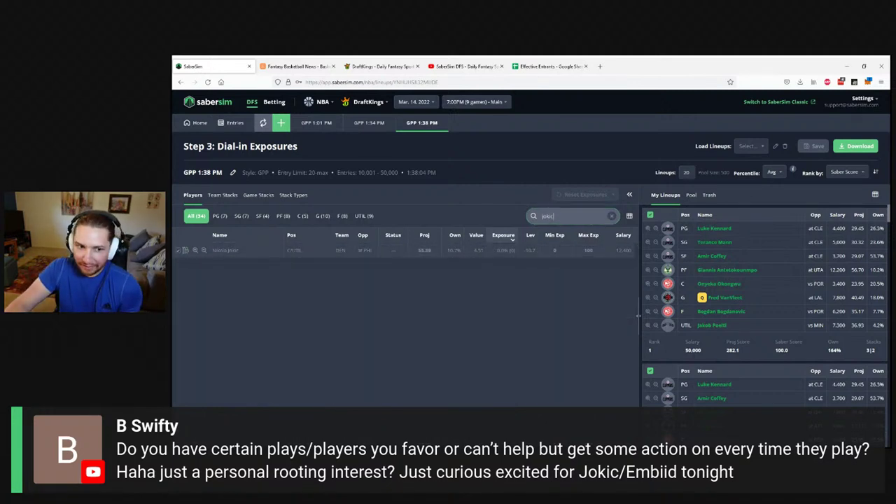
pyautogui.click(186, 251)
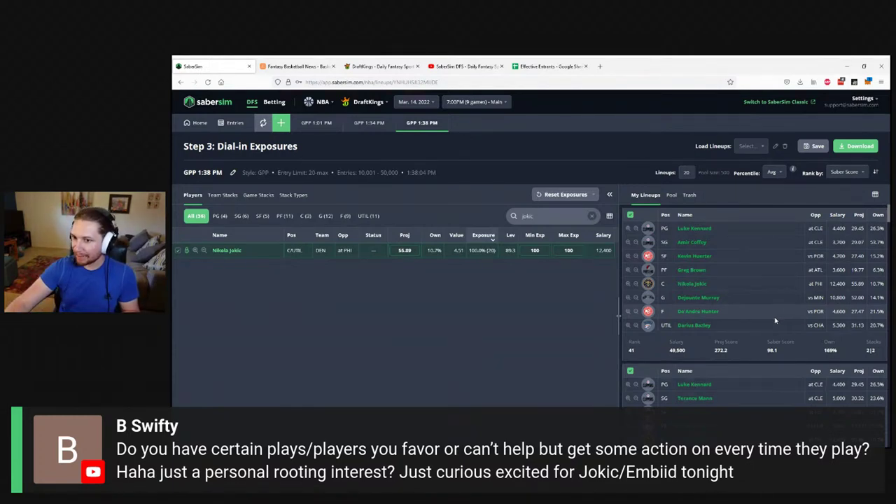
pyautogui.click(592, 215)
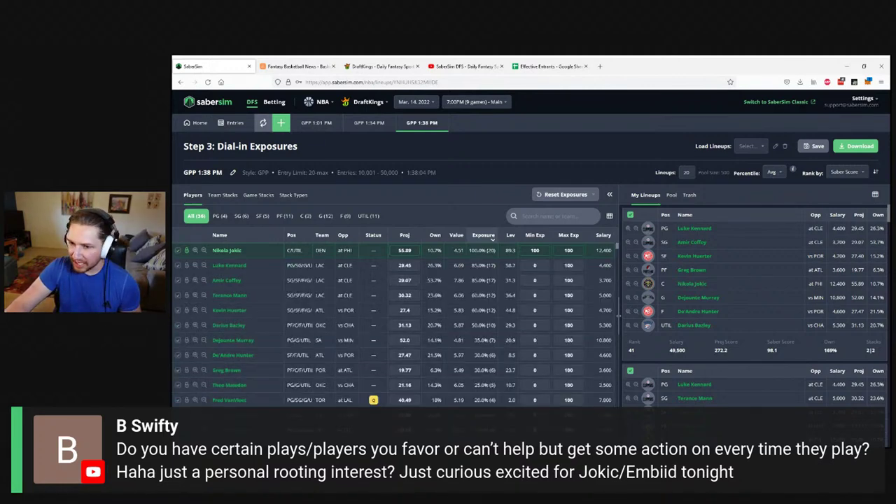
pyautogui.click(197, 248)
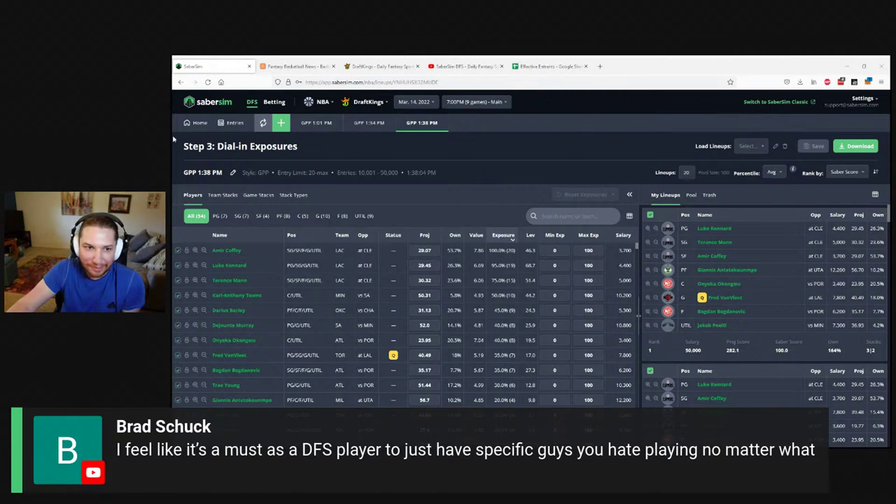
# Return to the player pool and examine the highest projected players, including Giannis Antetokounmpo's projected minutes.
pyautogui.click(196, 124)
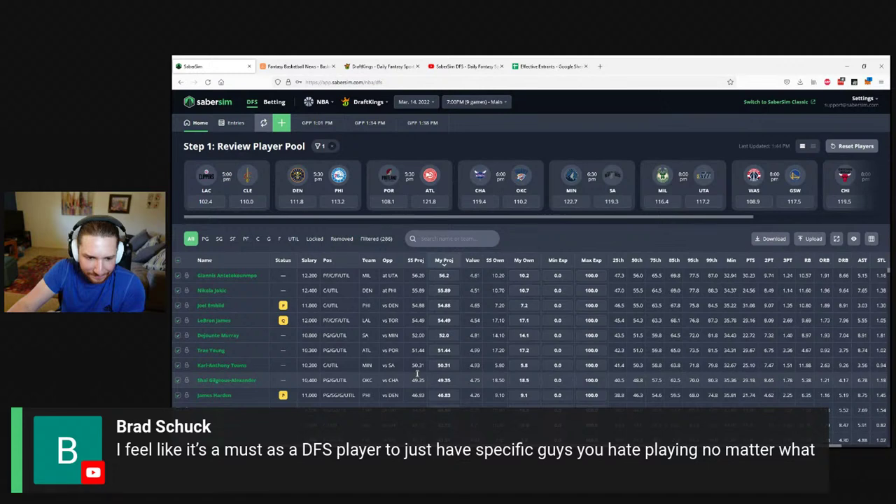
pyautogui.scroll(-1, 418, 376)
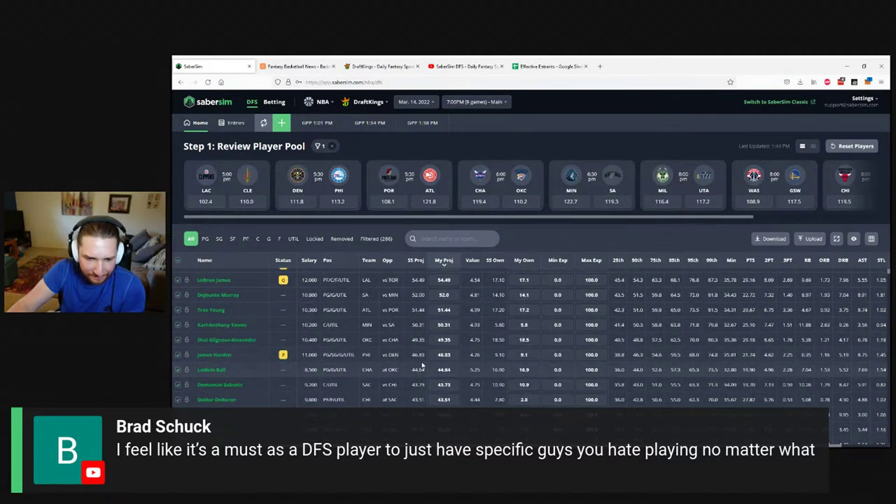
pyautogui.scroll(-1, 419, 369)
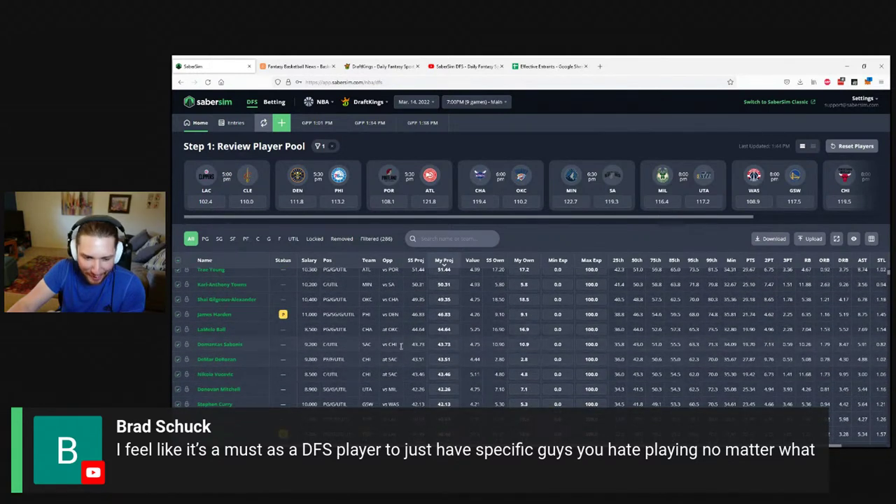
pyautogui.scroll(-1, 473, 382)
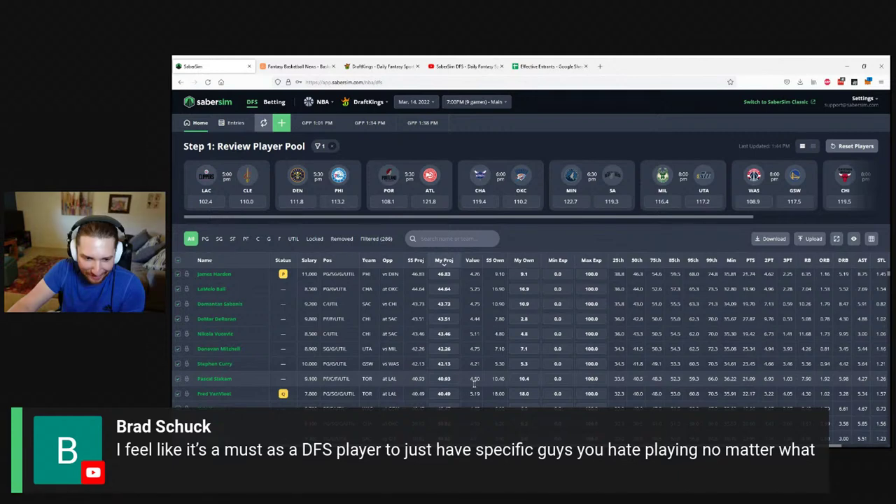
pyautogui.scroll(3, 474, 372)
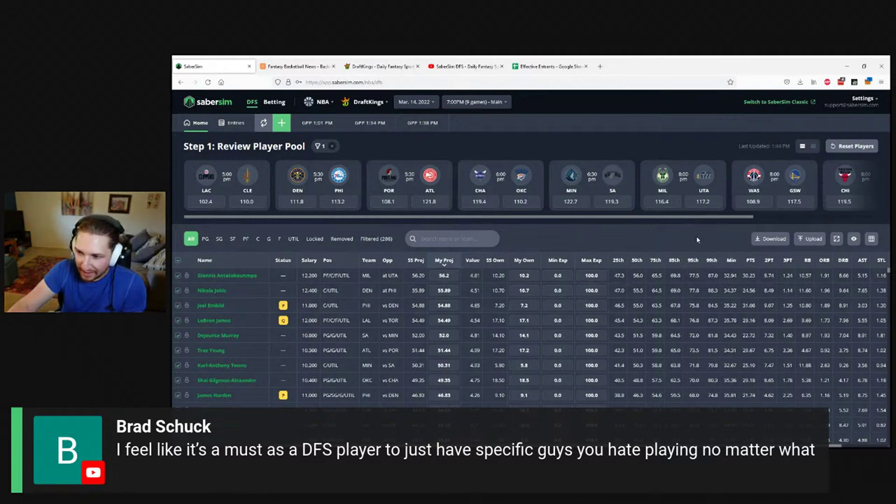
pyautogui.doubleClick(731, 275)
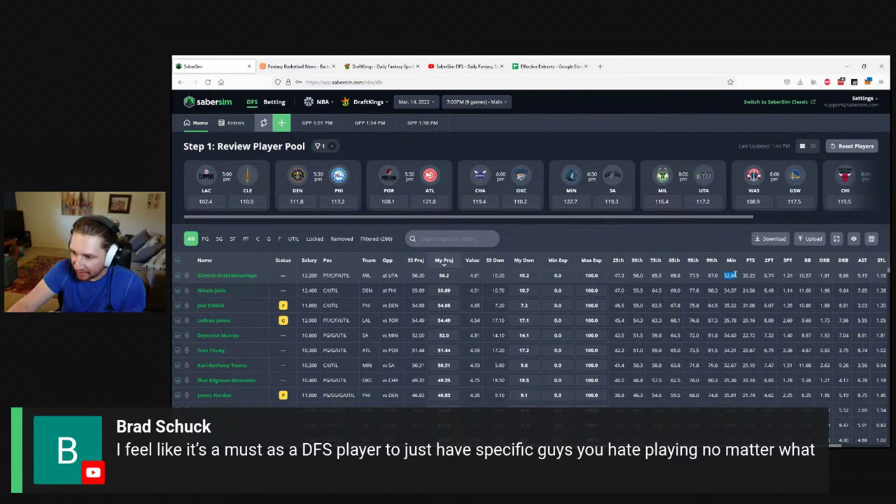
pyautogui.click(728, 275)
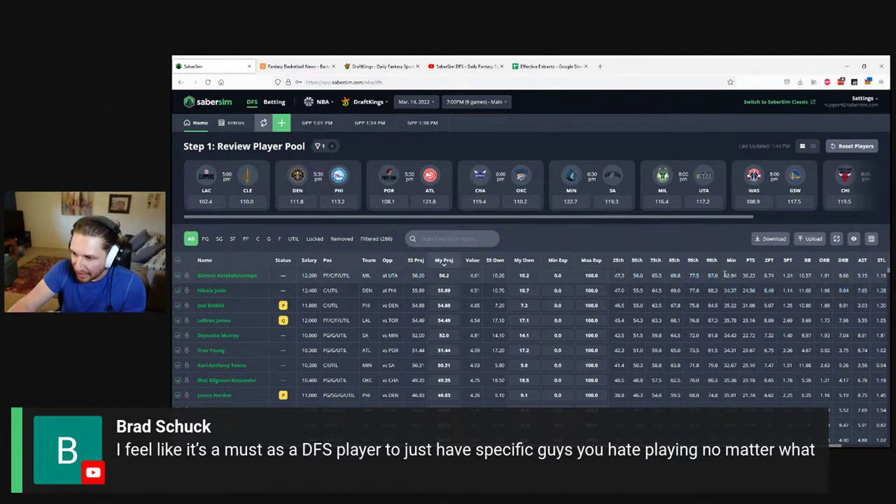
pyautogui.doubleClick(728, 275)
pyautogui.click(737, 274)
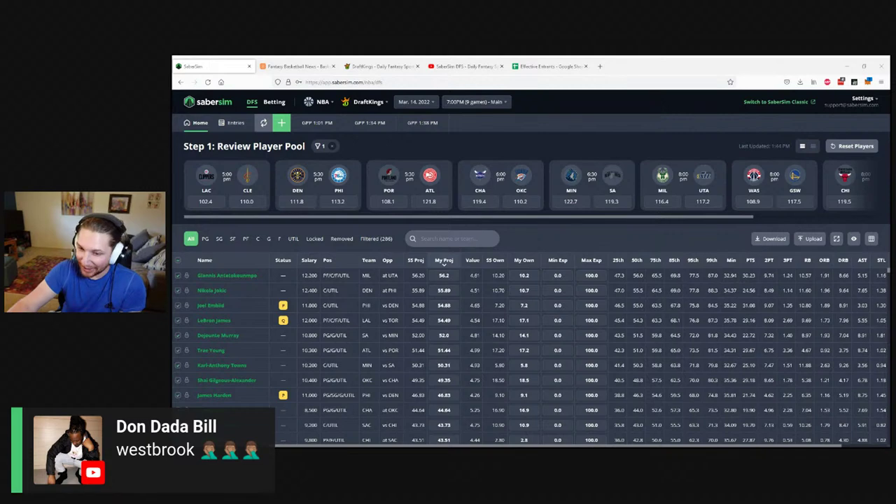
# Look through the player pool by projection, comparing the top and mid-range players' salaries, projections and ownership.
pyautogui.scroll(-3, 460, 356)
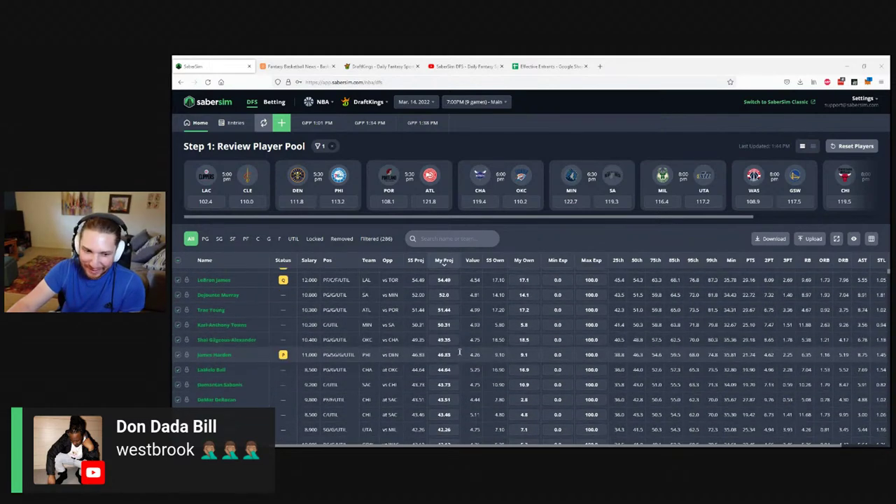
pyautogui.scroll(-3, 459, 355)
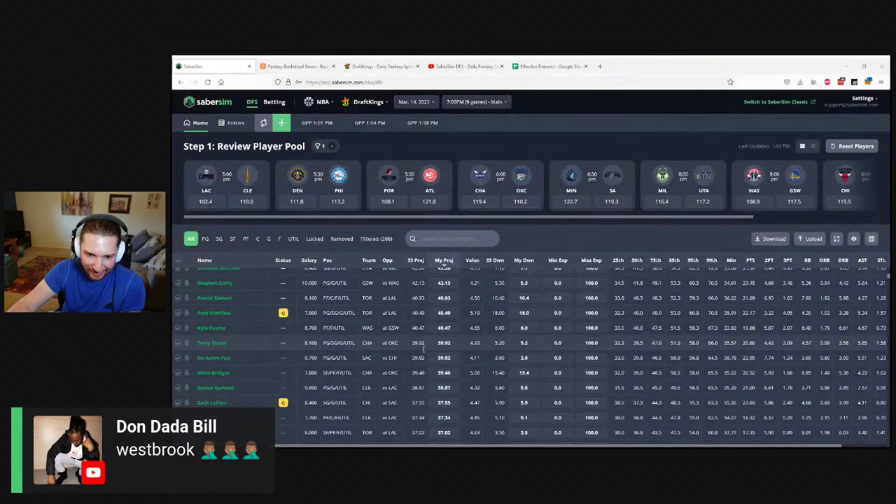
pyautogui.scroll(-2, 425, 352)
pyautogui.scroll(-2, 423, 355)
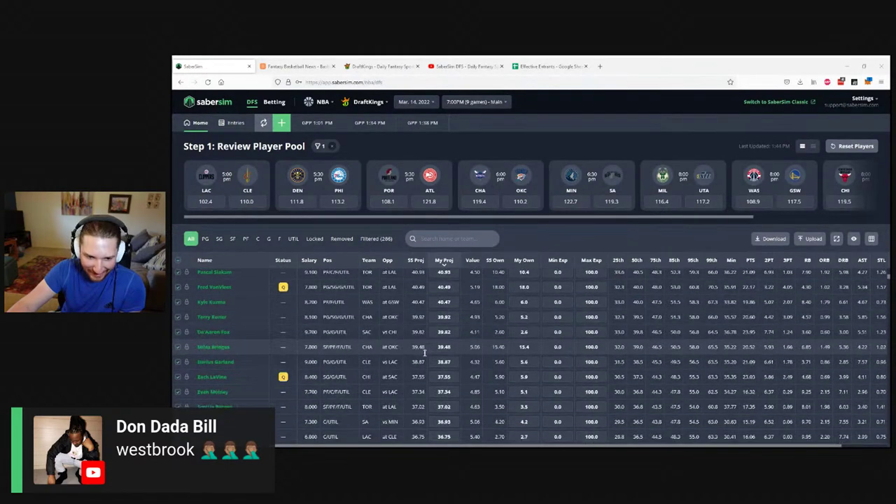
pyautogui.scroll(-2, 424, 353)
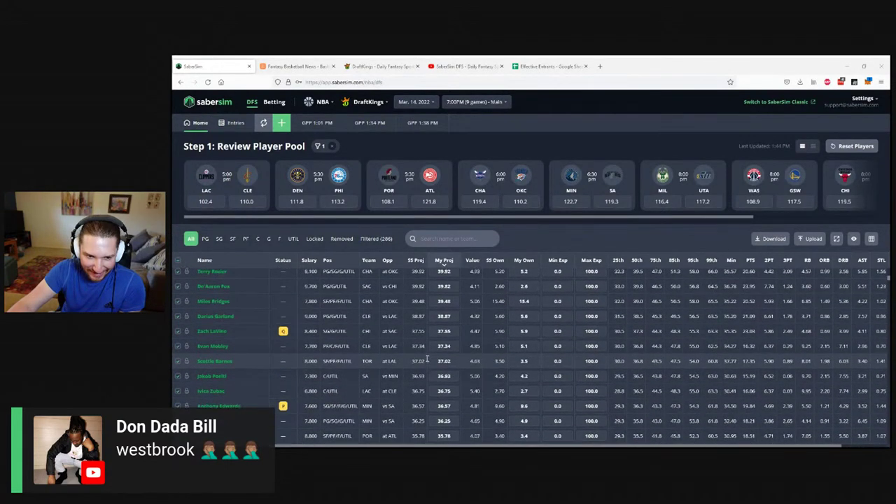
pyautogui.scroll(2, 427, 359)
pyautogui.scroll(5, 427, 359)
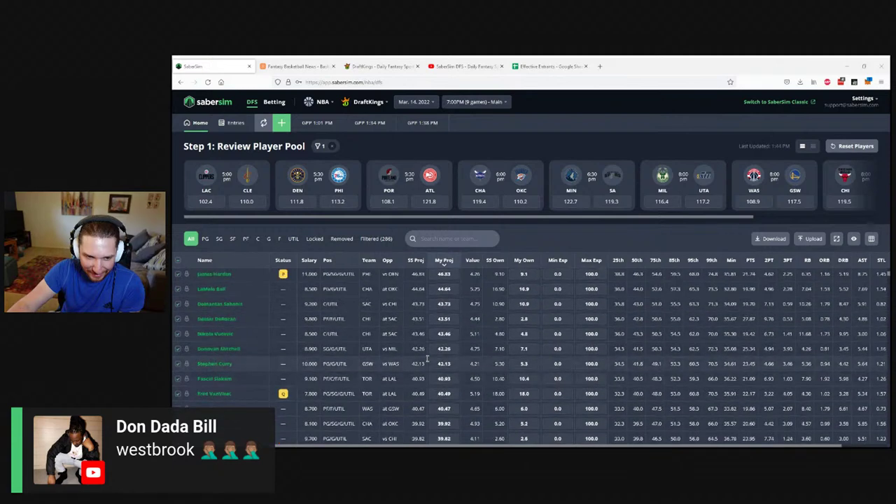
pyautogui.scroll(2, 427, 359)
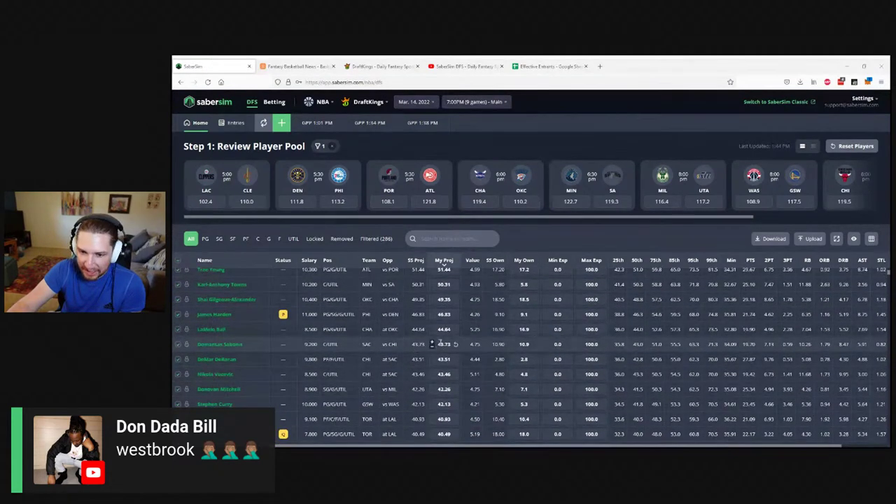
pyautogui.scroll(1, 420, 336)
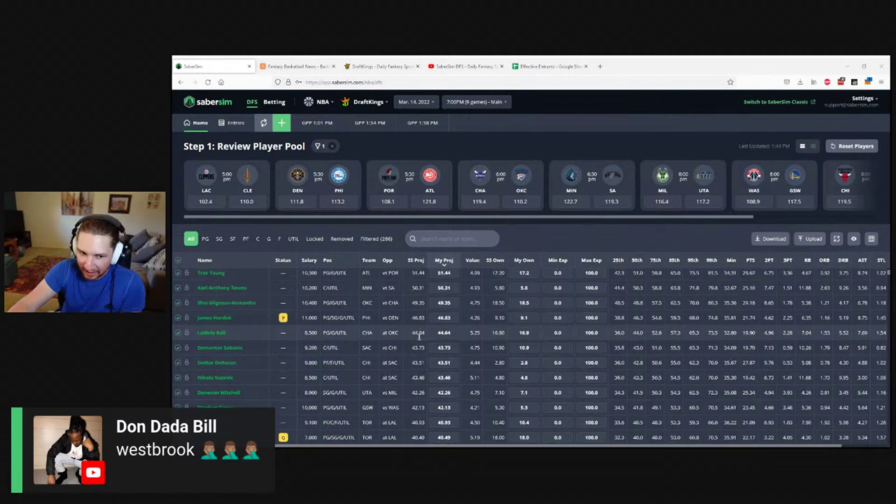
pyautogui.scroll(1, 420, 337)
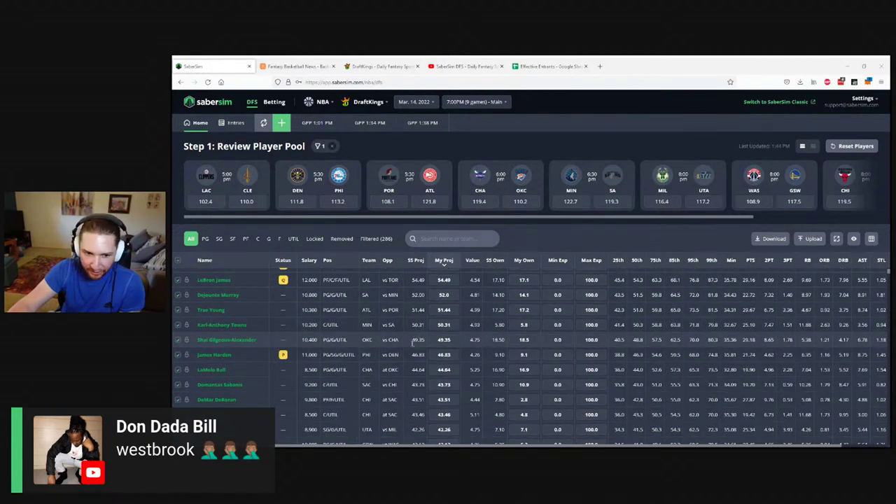
pyautogui.scroll(1, 412, 344)
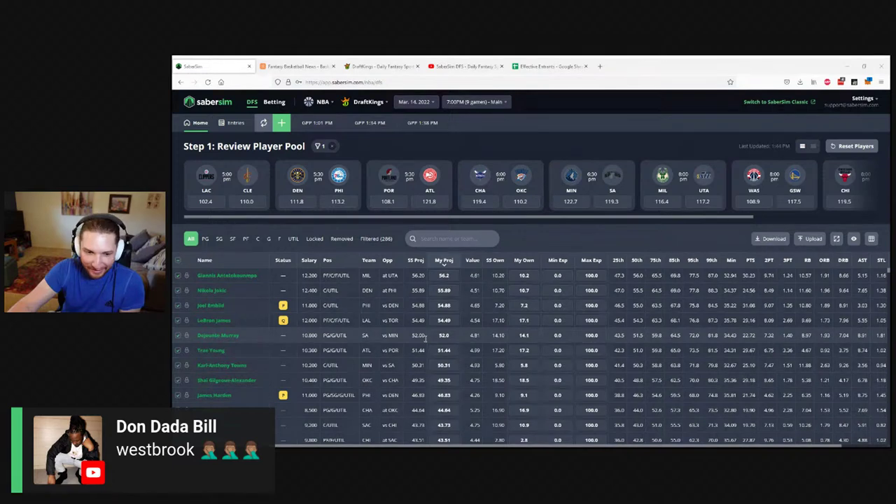
pyautogui.scroll(-1, 403, 376)
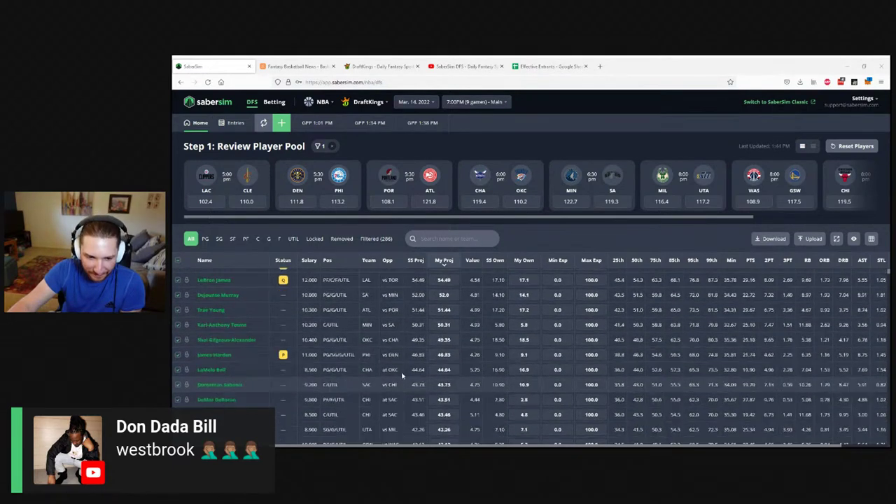
pyautogui.scroll(-1, 384, 364)
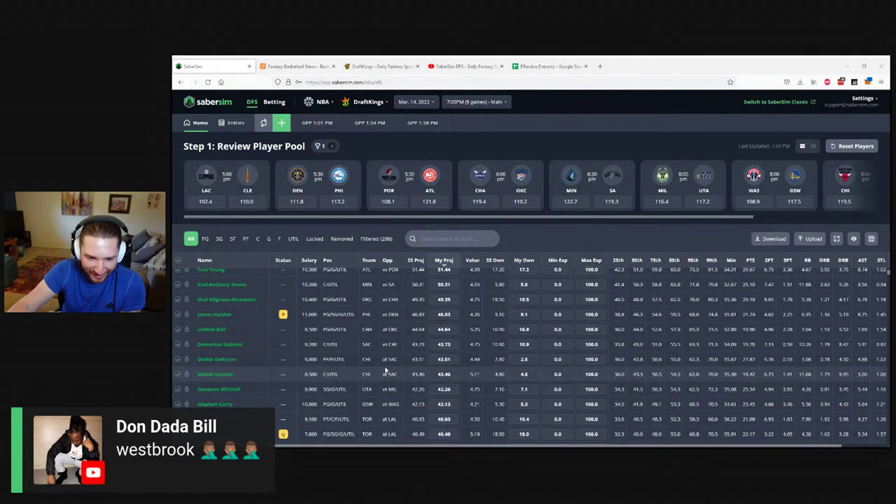
pyautogui.scroll(-1, 381, 367)
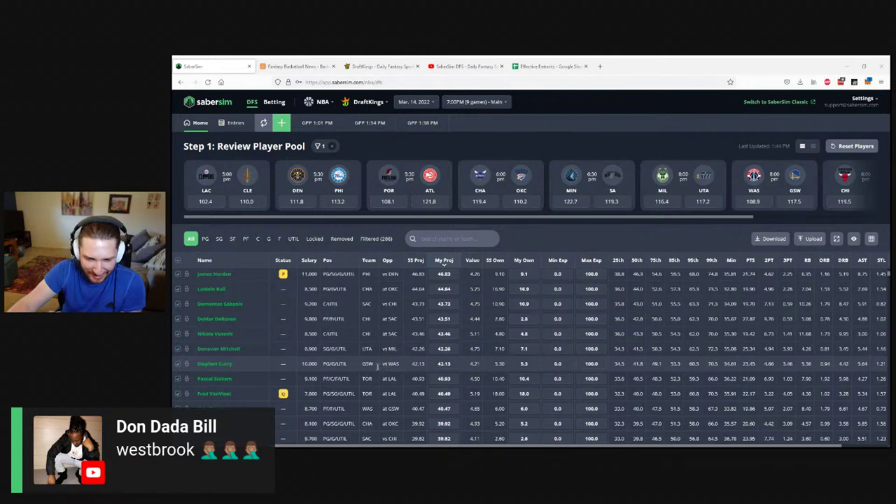
# Sort the player pool by My Own ownership from highest to lowest.
pyautogui.scroll(3, 389, 375)
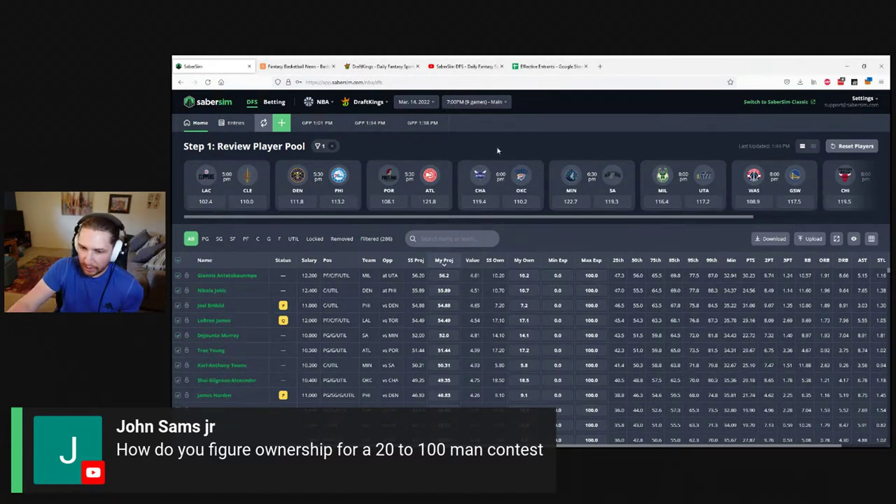
pyautogui.click(522, 260)
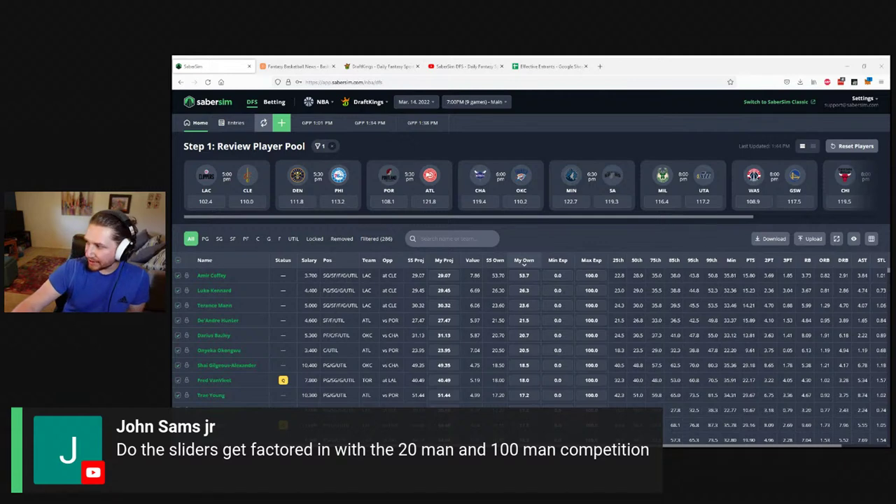
# Examine the new-build slider presets for a Single Entry GPP contest with 11 - 100 entrants, and close the setup without starting a build.
pyautogui.click(649, 219)
pyautogui.click(608, 215)
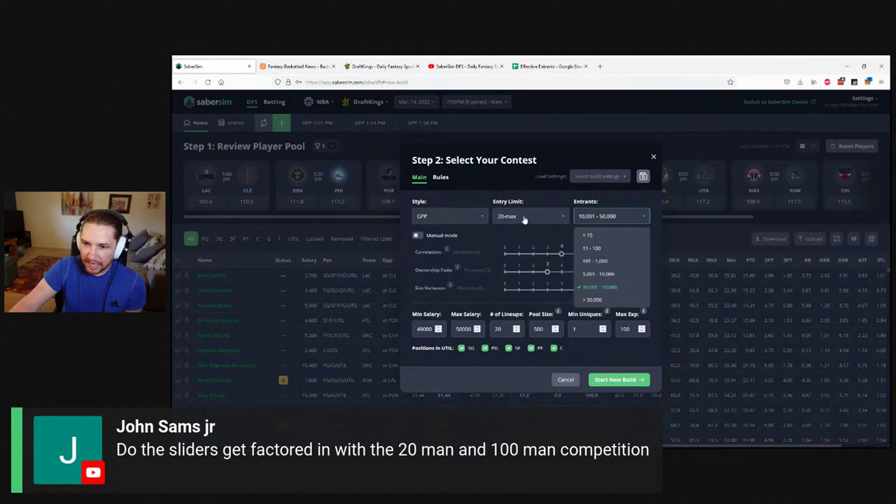
pyautogui.click(525, 217)
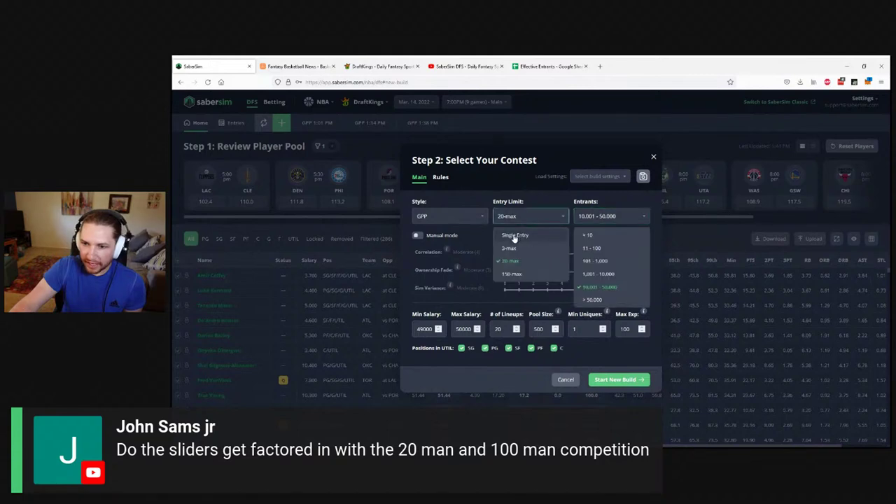
pyautogui.click(606, 222)
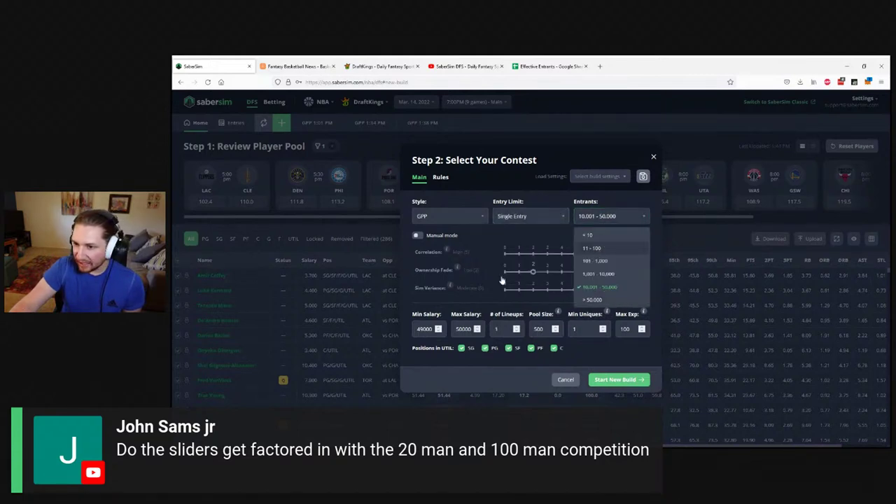
pyautogui.click(598, 248)
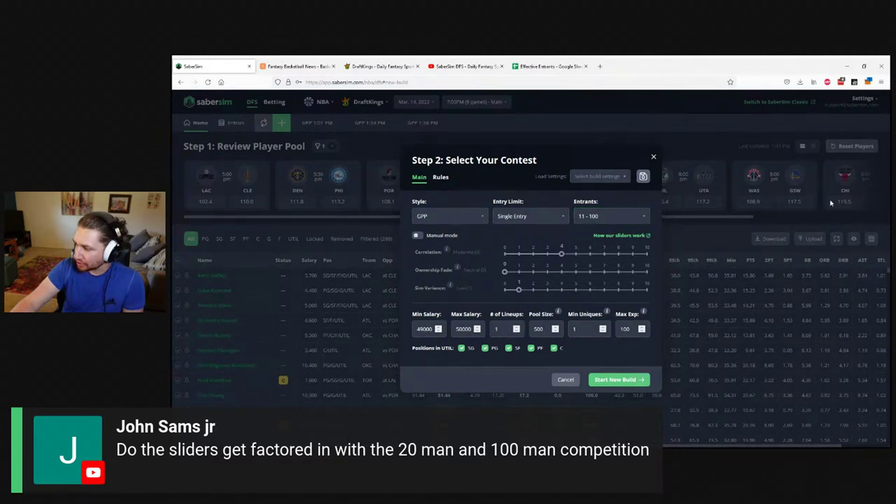
pyautogui.press('Escape')
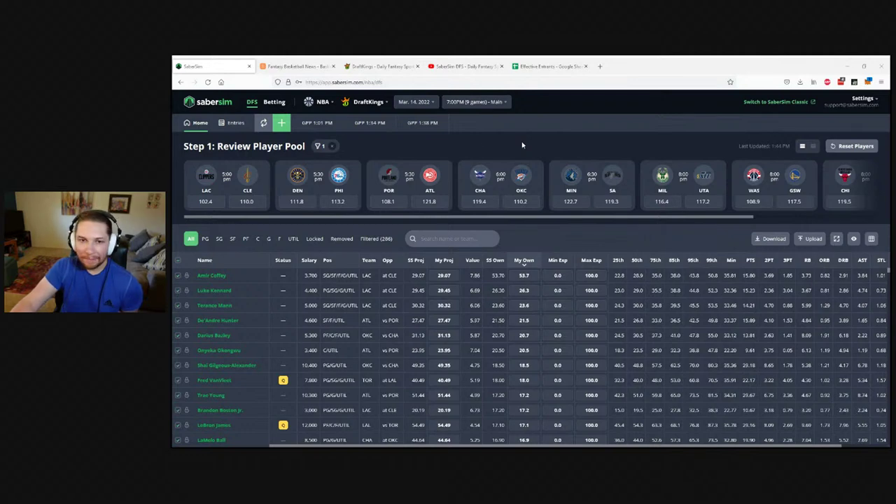
pyautogui.click(371, 104)
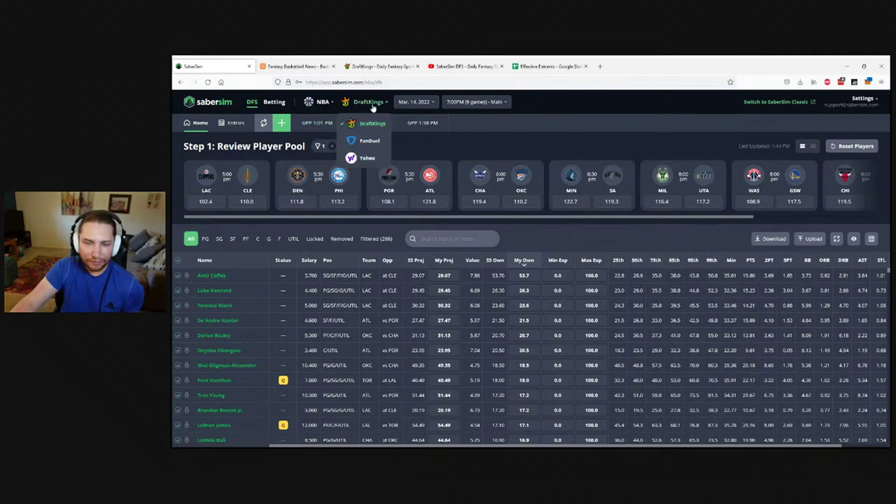
pyautogui.click(523, 140)
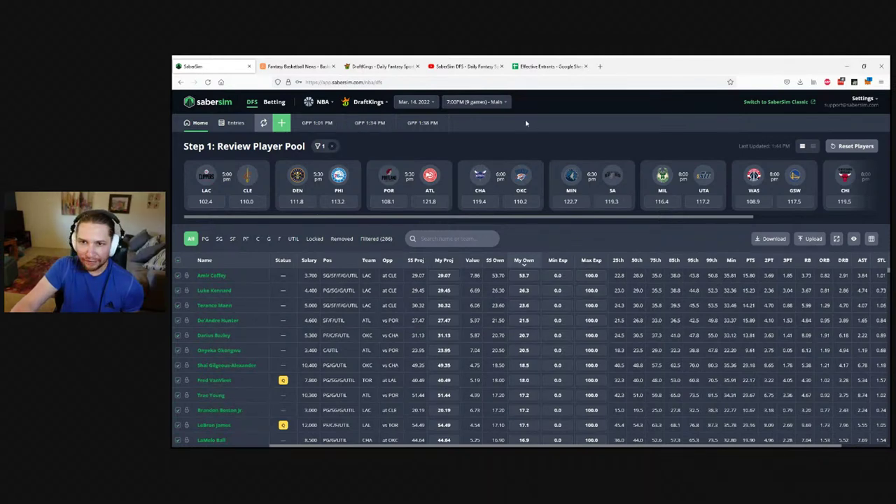